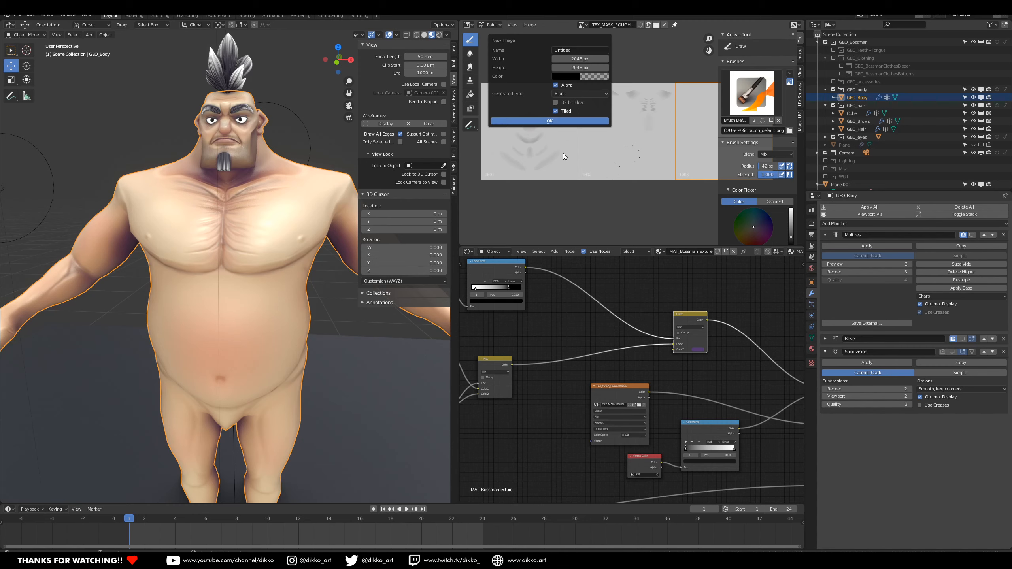
Step: Create a blank tiled 2048 × 2048 px image with alpha and add UDIM tiles 1002 and 1003
{"action": "left_click", "coordinate": [550, 121]}
{"action": "left_click", "coordinate": [800, 54]}
{"action": "left_click", "coordinate": [790, 122]}
{"action": "left_click", "coordinate": [801, 169]}
{"action": "left_click", "coordinate": [789, 221]}
Step: Duplicate a Mix node onto the skin colour link and add an Image Texture node beside the TEX_MASK_ROUGHNESS node
{"action": "key", "text": "shift+d"}
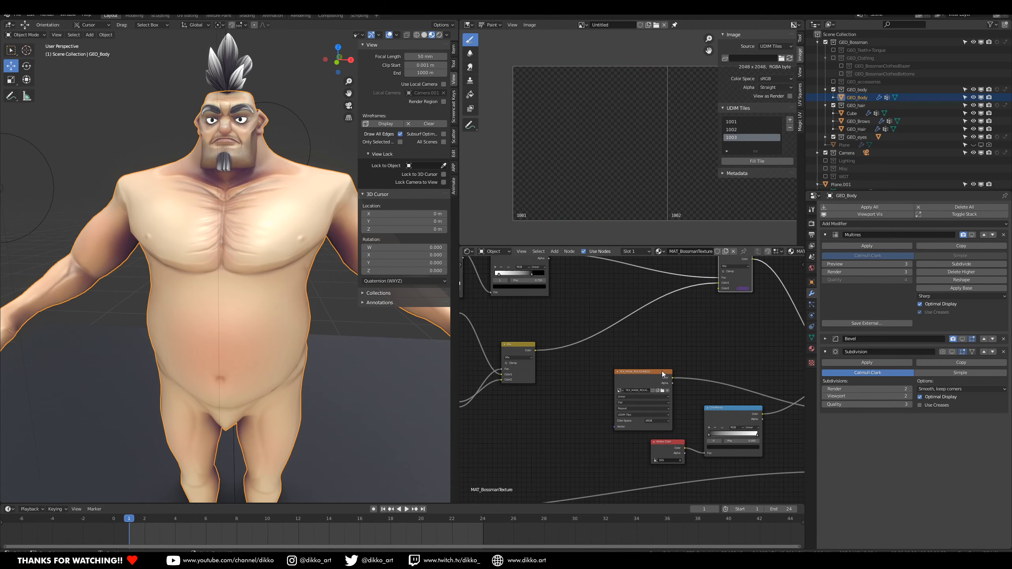
{"action": "left_click", "coordinate": [672, 306]}
{"action": "key", "text": "shift+a"}
{"action": "type", "text": "simage"}
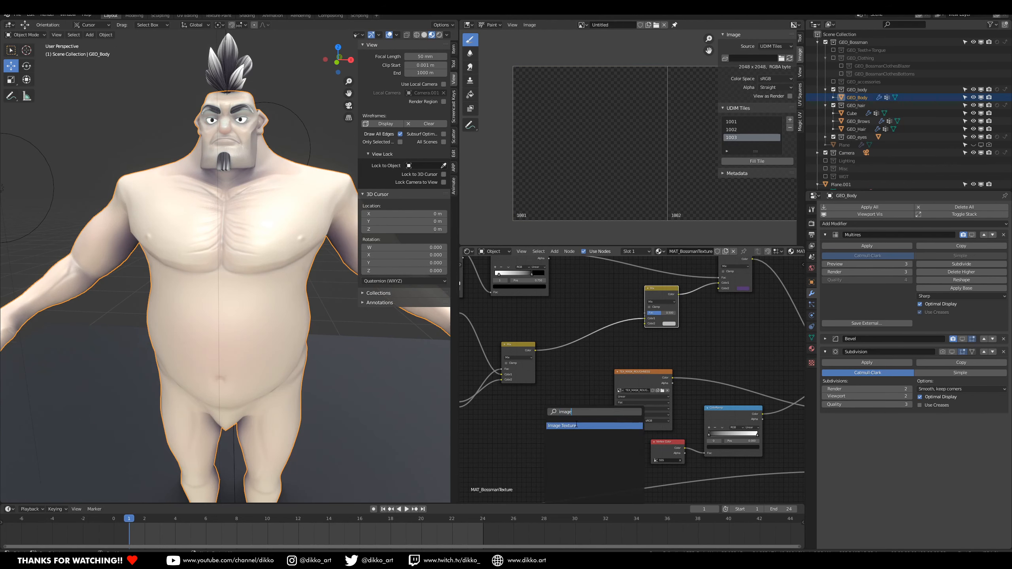
{"action": "key", "text": "Return"}
{"action": "left_click", "coordinate": [541, 415]}
{"action": "scroll", "coordinate": [541, 415], "scroll_direction": "up", "scroll_amount": 3}
Step: Rename the new tiled image TEX_Alpha_Freckles
{"action": "left_click", "coordinate": [612, 25]}
{"action": "type", "text": "Frecks"}
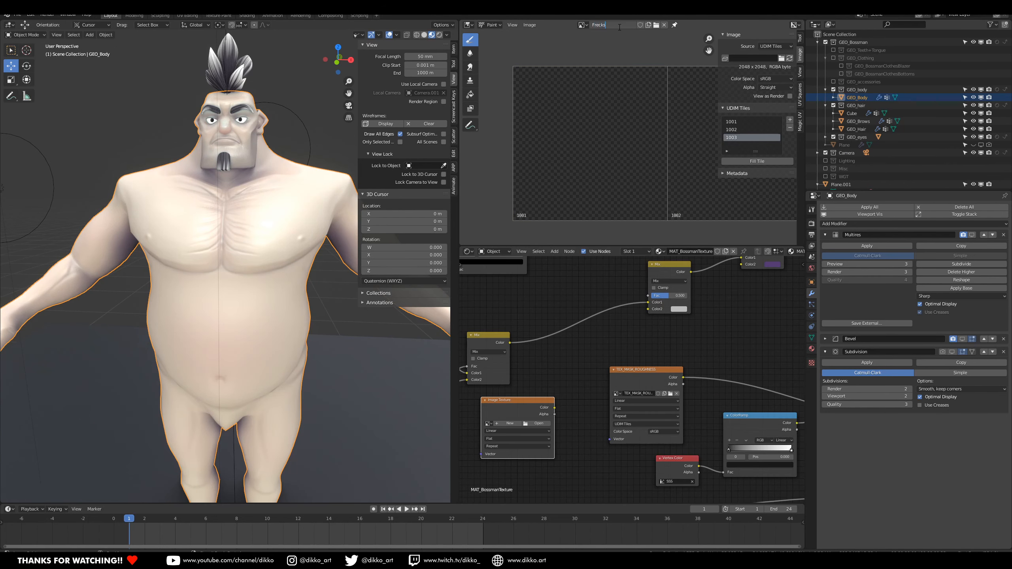
{"action": "key", "text": "Home"}
{"action": "type", "text": "TEX_Alpha_"}
{"action": "key", "text": "Return"}
Step: Save the tiled image as TEXPAINT_COL_Freckles.1001.png in the Tex\02_Masks folder
{"action": "left_click", "coordinate": [529, 25]}
{"action": "left_click", "coordinate": [536, 82]}
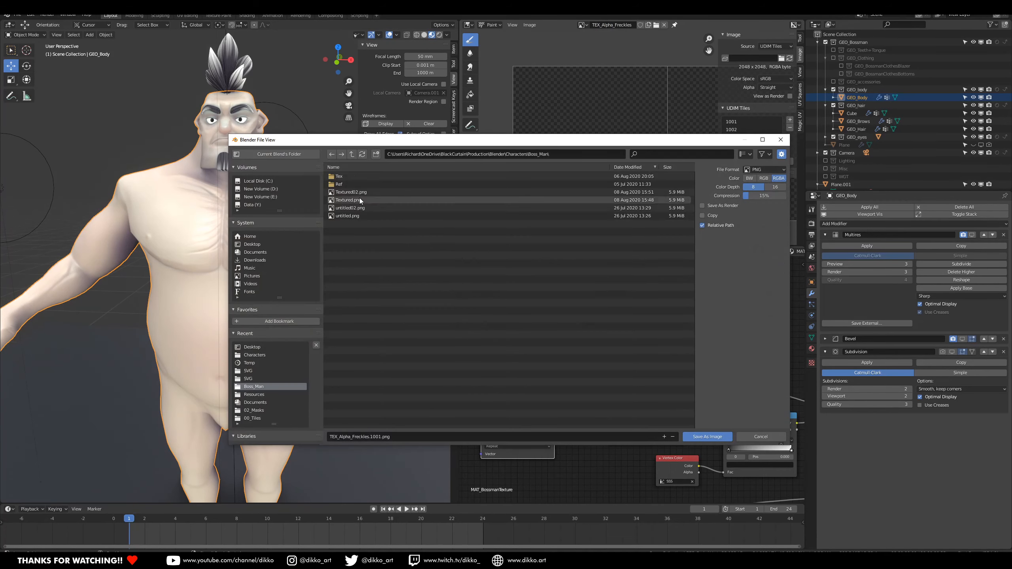
{"action": "double_click", "coordinate": [360, 208]}
{"action": "left_click", "coordinate": [332, 154]}
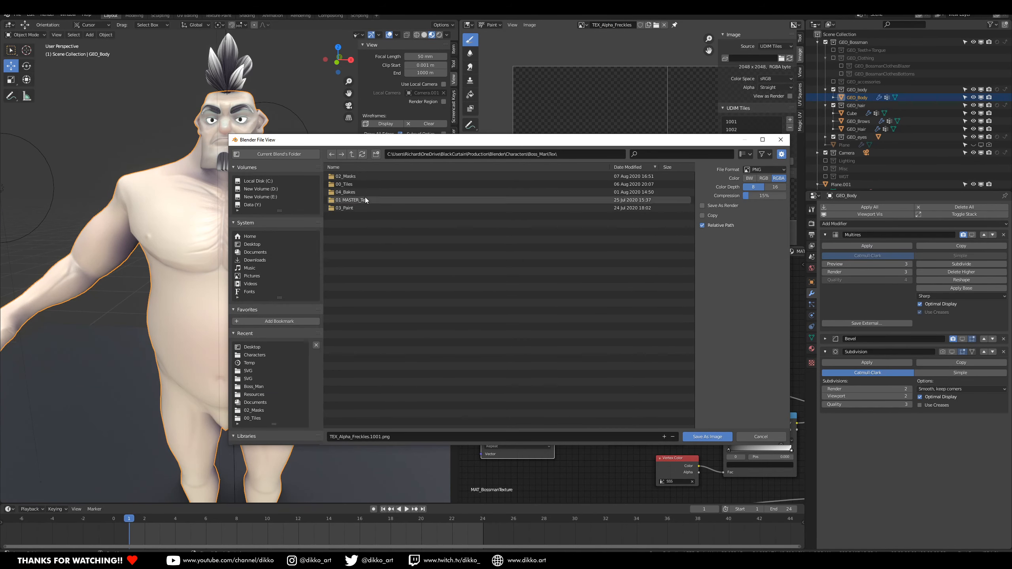
{"action": "double_click", "coordinate": [355, 177]}
{"action": "double_click", "coordinate": [342, 436]}
{"action": "key", "text": "BackSpace"}
{"action": "key", "text": "BackSpace"}
{"action": "type", "text": "PAINT_CO"}
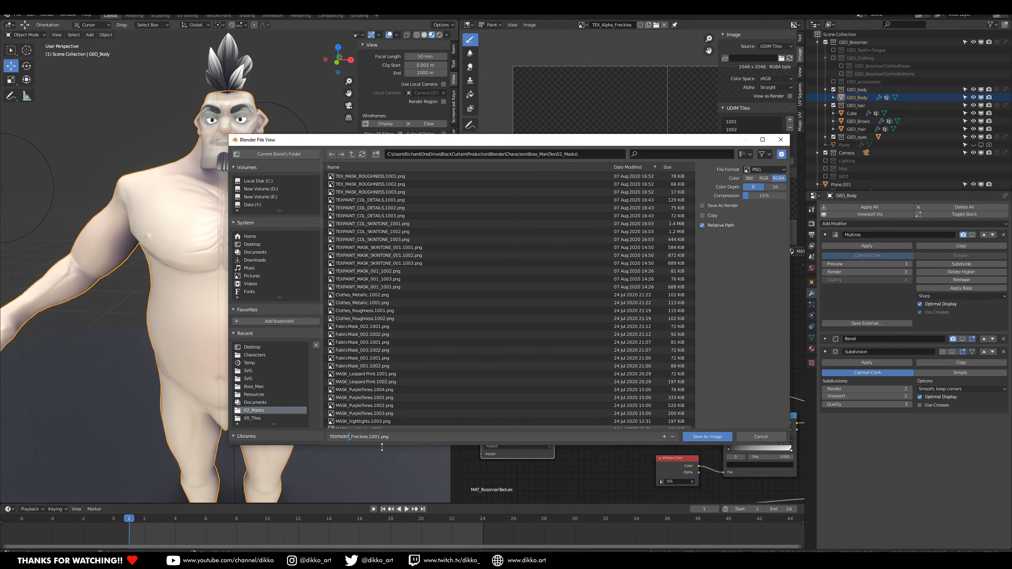
{"action": "type", "text": "L"}
{"action": "key", "text": "Return"}
Step: Assign the freckles image to the new Image Texture node and connect its colour and alpha outputs to the duplicated Mix node
{"action": "scroll", "coordinate": [513, 390], "scroll_direction": "up", "scroll_amount": 2}
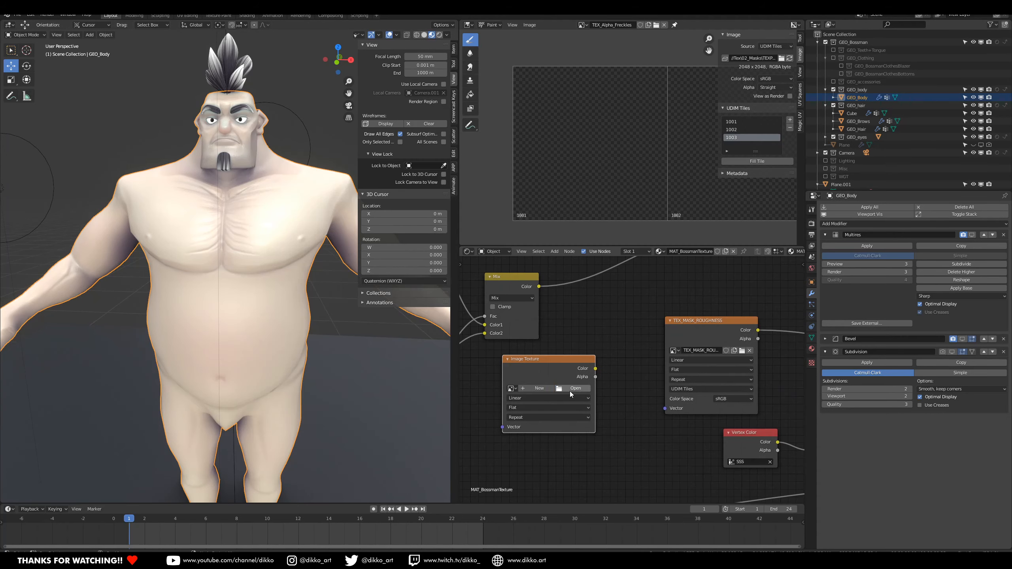
{"action": "left_click", "coordinate": [510, 388]}
{"action": "scroll", "coordinate": [553, 445], "scroll_direction": "down", "scroll_amount": 1}
{"action": "left_click", "coordinate": [553, 468]}
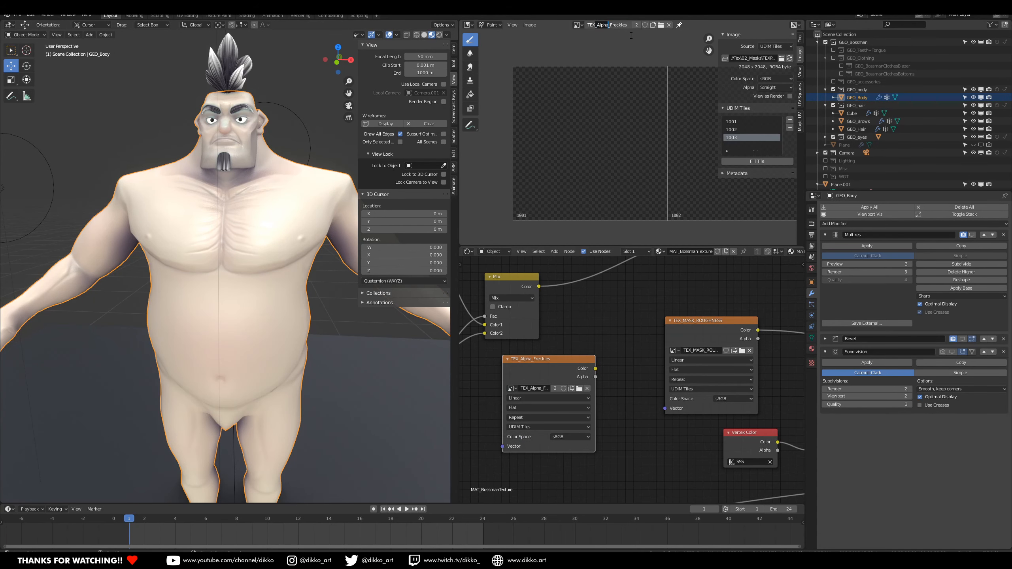
{"action": "scroll", "coordinate": [592, 409], "scroll_direction": "down", "scroll_amount": 3}
{"action": "mouse_move", "coordinate": [557, 409]}
{"action": "left_mouse_down"}
{"action": "mouse_move", "coordinate": [578, 391]}
{"action": "mouse_move", "coordinate": [579, 407]}
{"action": "left_mouse_up"}
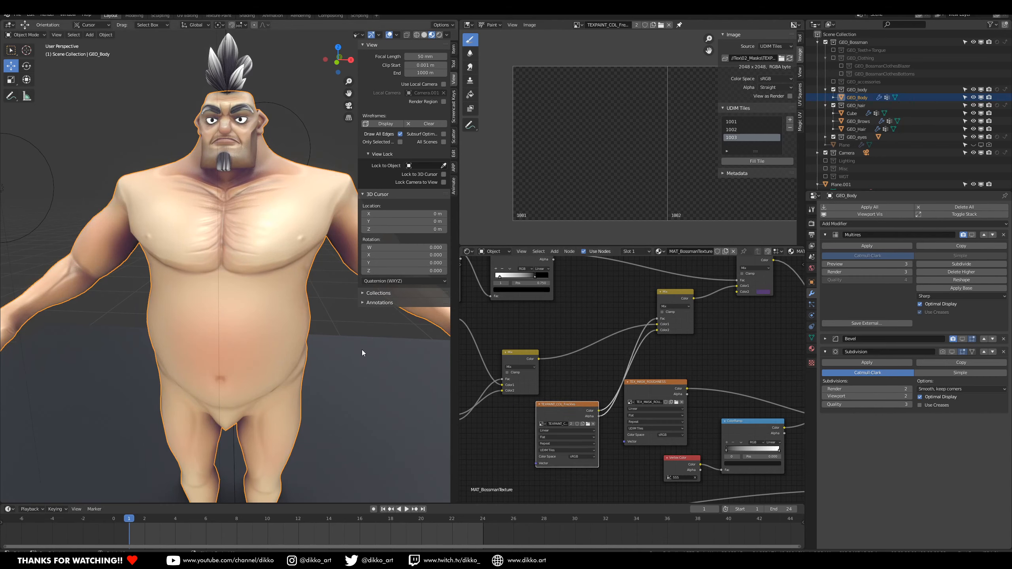
Step: Switch GEO_Body to Texture Paint mode and display the active brush and texture slot settings
{"action": "mouse_move", "coordinate": [220, 219]}
{"action": "middle_mouse_down"}
{"action": "mouse_move", "coordinate": [127, 223]}
{"action": "mouse_move", "coordinate": [79, 287]}
{"action": "mouse_move", "coordinate": [210, 244]}
{"action": "mouse_move", "coordinate": [221, 210]}
{"action": "middle_mouse_up"}
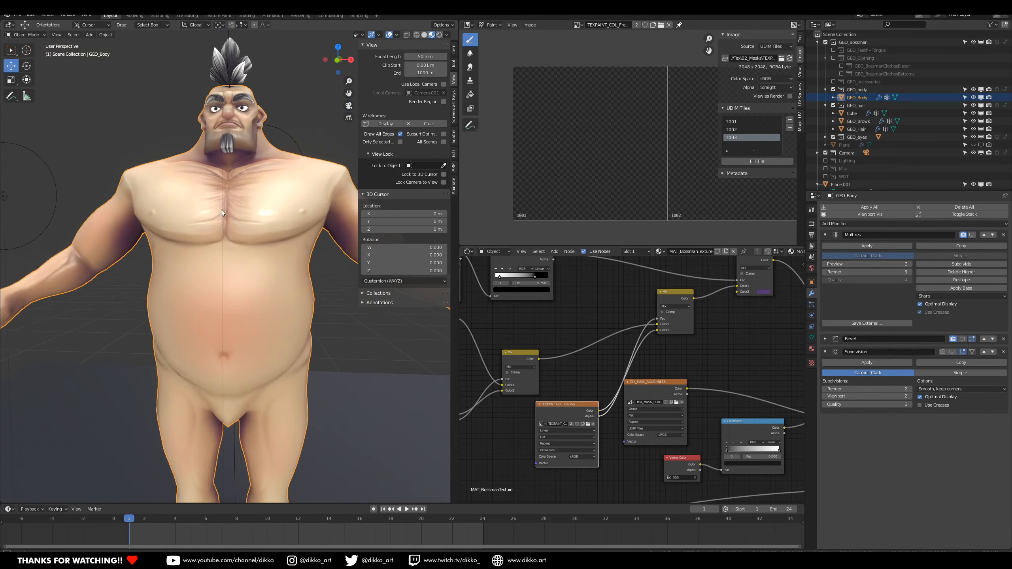
{"action": "scroll", "coordinate": [221, 217], "scroll_direction": "up", "scroll_amount": 4}
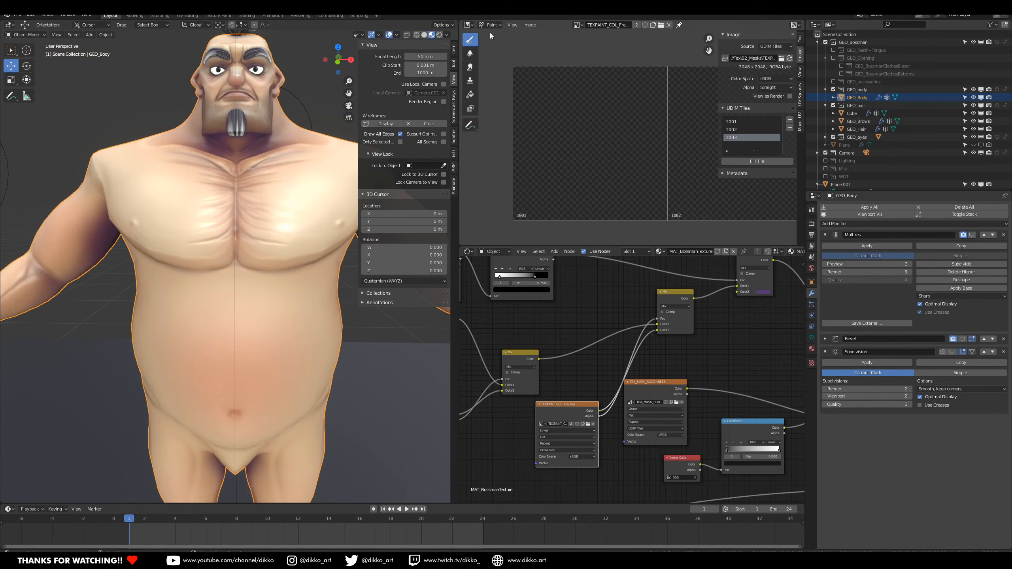
{"action": "left_click", "coordinate": [468, 24]}
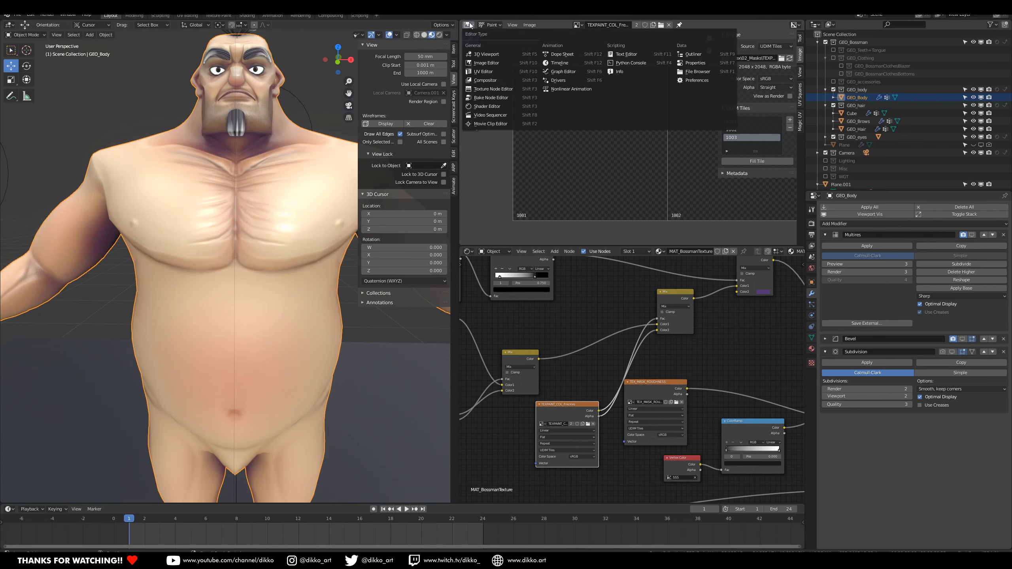
{"action": "left_click", "coordinate": [24, 35]}
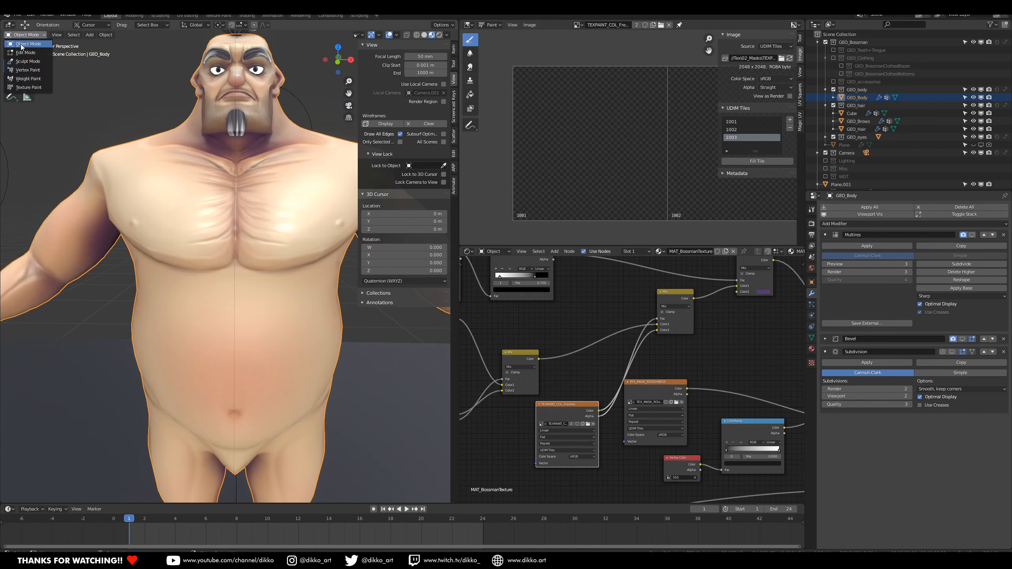
{"action": "left_click", "coordinate": [29, 88]}
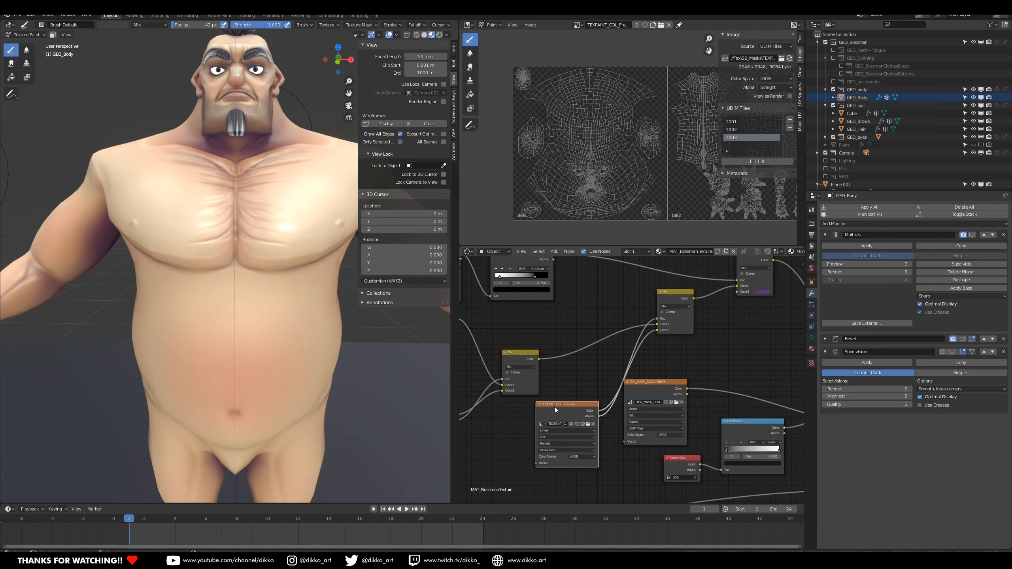
{"action": "left_click", "coordinate": [453, 50]}
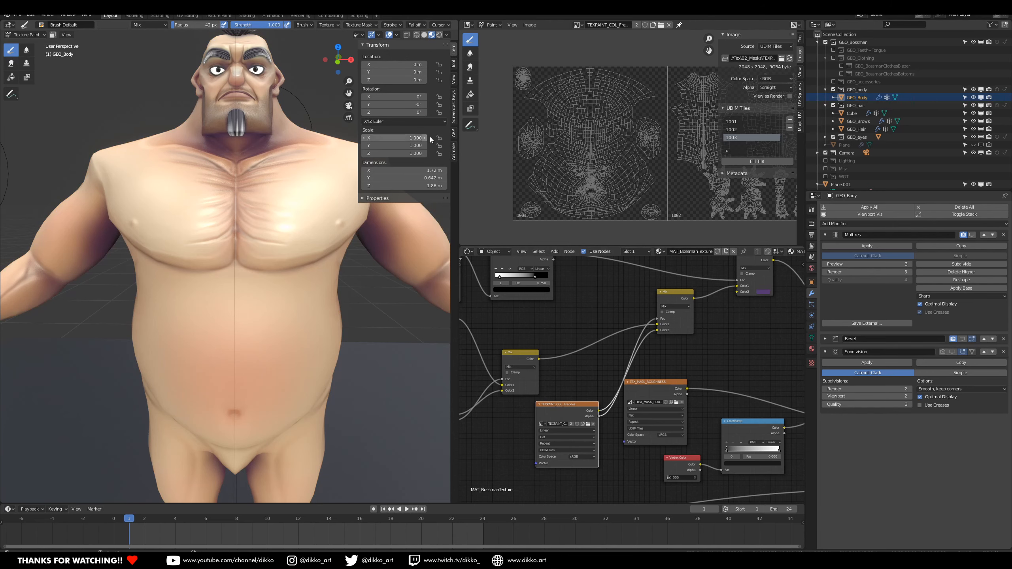
{"action": "left_click", "coordinate": [453, 64]}
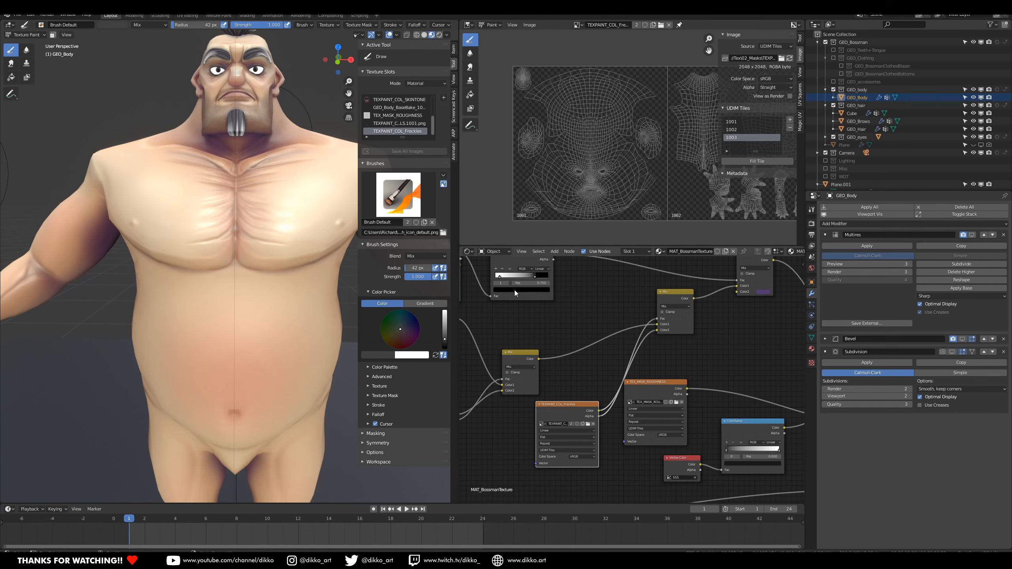
Step: Change the shader editor area to the Texture Node Editor and check which texture types it offers
{"action": "left_click", "coordinate": [468, 251]}
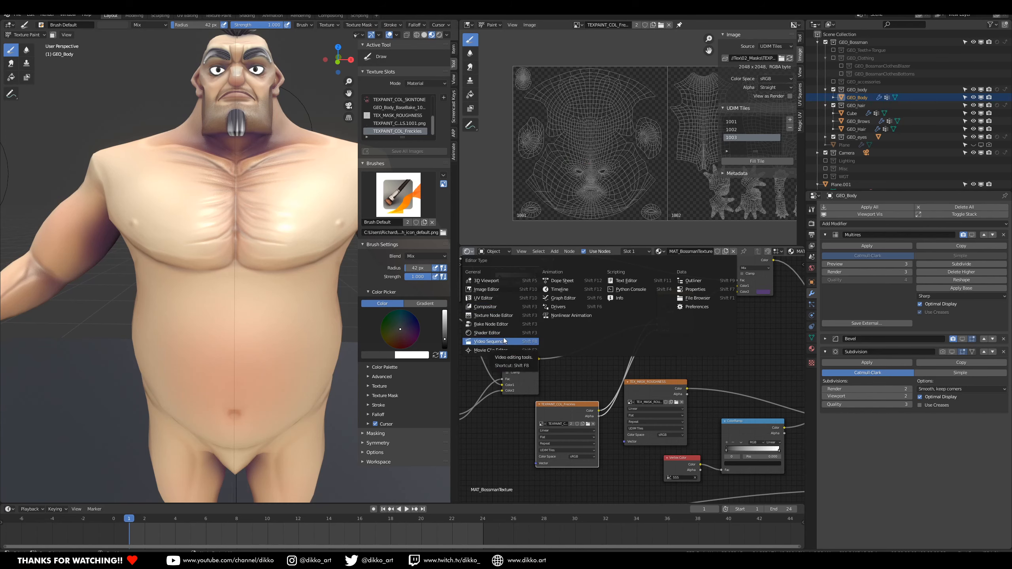
{"action": "left_click", "coordinate": [490, 315]}
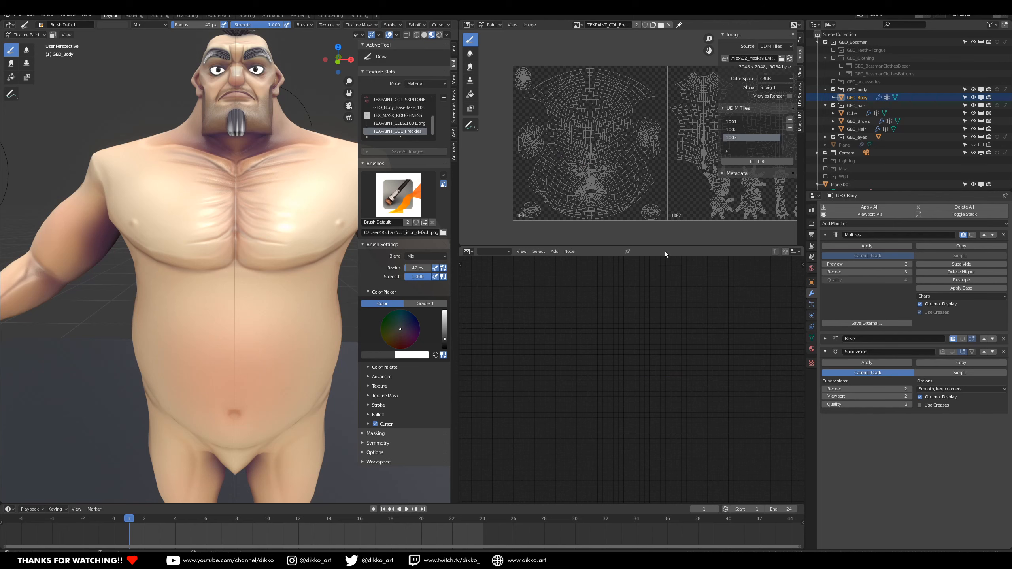
{"action": "left_click", "coordinate": [506, 251]}
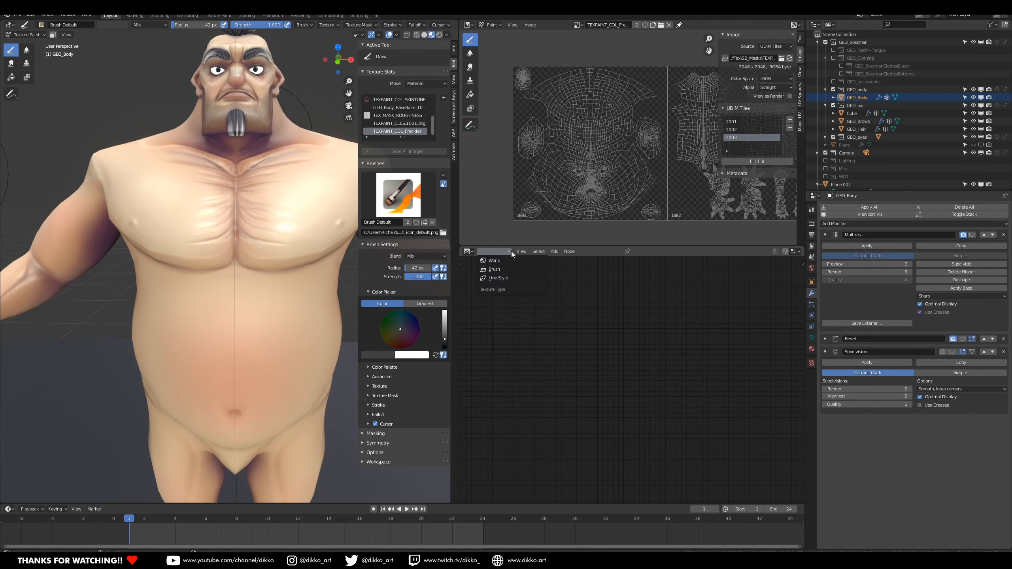
{"action": "left_click", "coordinate": [543, 251]}
{"action": "mouse_move", "coordinate": [567, 250]}
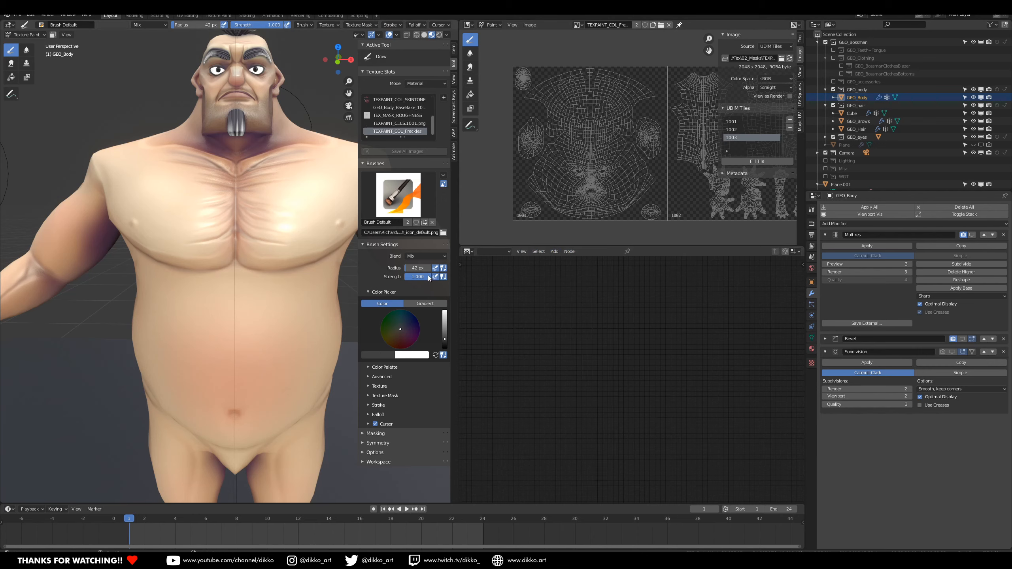
{"action": "right_click", "coordinate": [618, 305]}
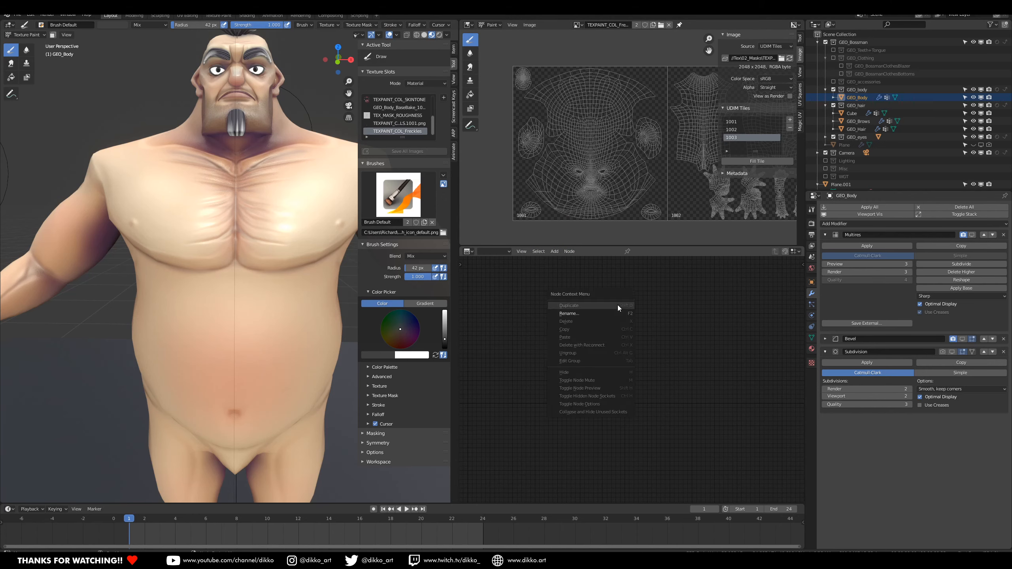
Step: Create a new brush texture and name it Freckles
{"action": "left_click", "coordinate": [811, 363]}
{"action": "left_click", "coordinate": [868, 224]}
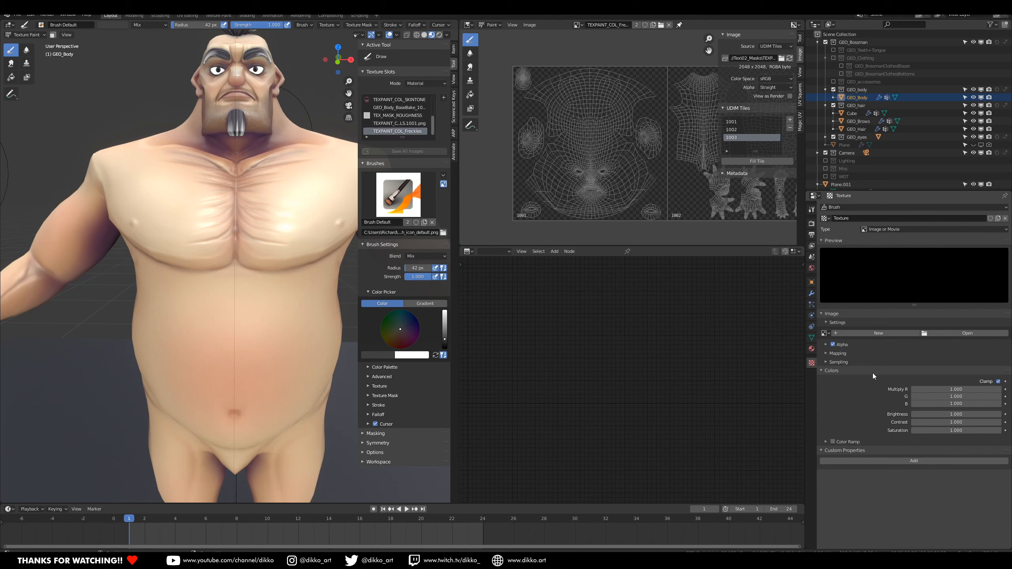
{"action": "left_click", "coordinate": [855, 218]}
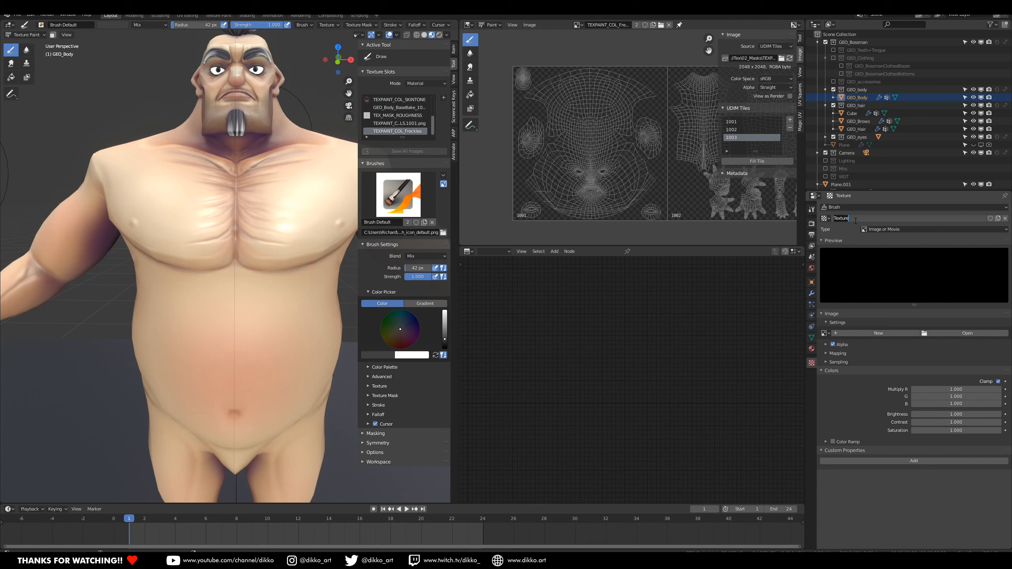
{"action": "type", "text": "N"}
{"action": "key", "text": "Return"}
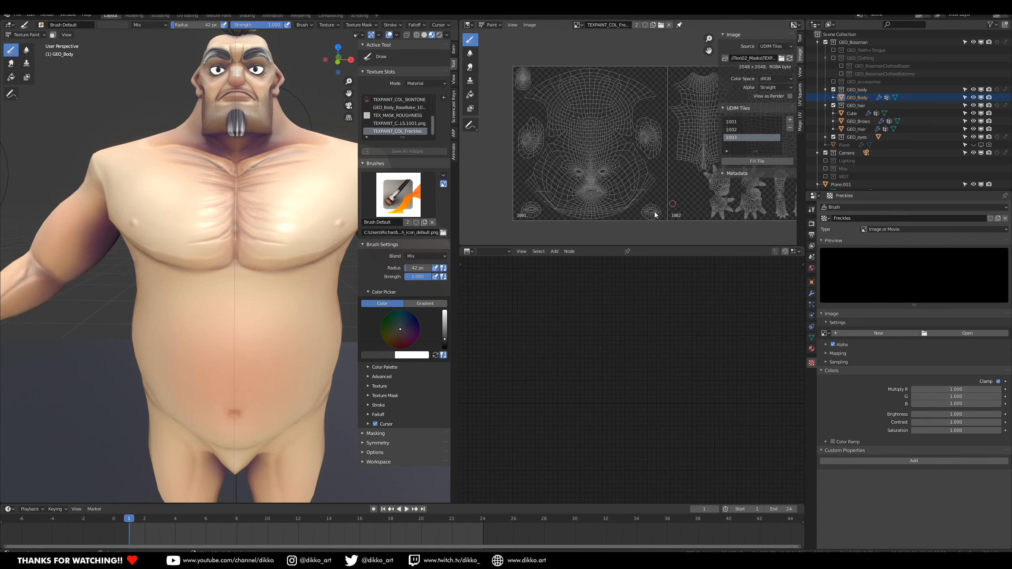
Step: Set the texture node editor to the Brush type and enable nodes for the Freckles texture
{"action": "left_click", "coordinate": [496, 252]}
{"action": "left_click", "coordinate": [496, 275]}
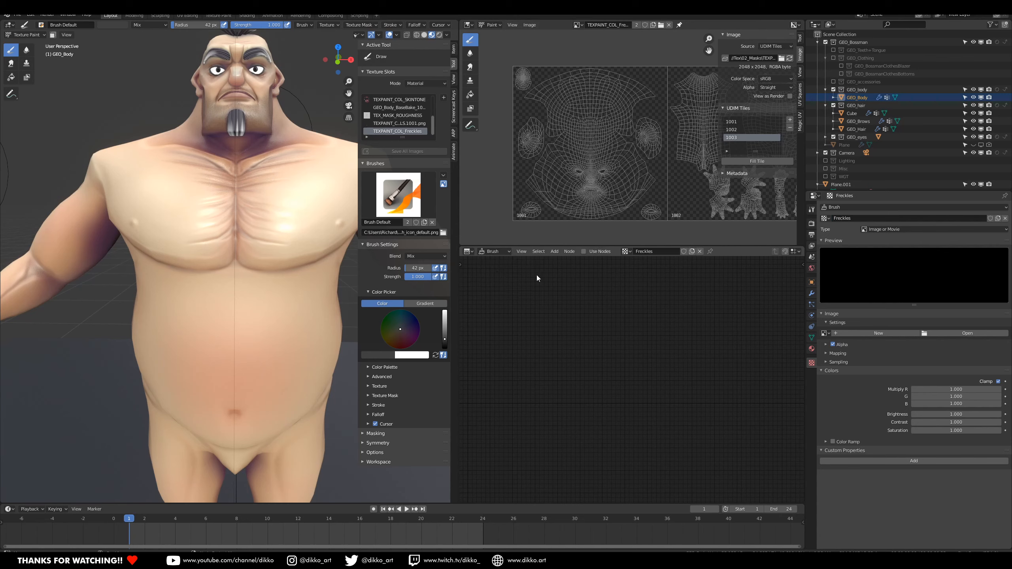
{"action": "left_click", "coordinate": [596, 251]}
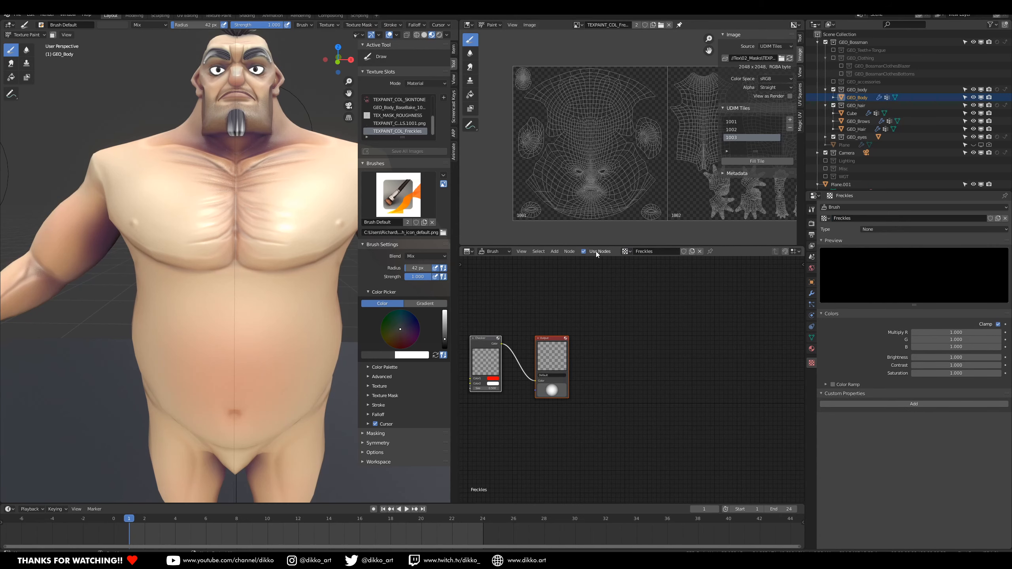
Step: Move the Checker node farther from the Output node in the Freckles texture graph
{"action": "mouse_move", "coordinate": [542, 368]}
{"action": "middle_mouse_down"}
{"action": "mouse_move", "coordinate": [634, 357]}
{"action": "mouse_move", "coordinate": [629, 371]}
{"action": "middle_mouse_up"}
{"action": "scroll", "coordinate": [633, 359], "scroll_direction": "up", "scroll_amount": 4}
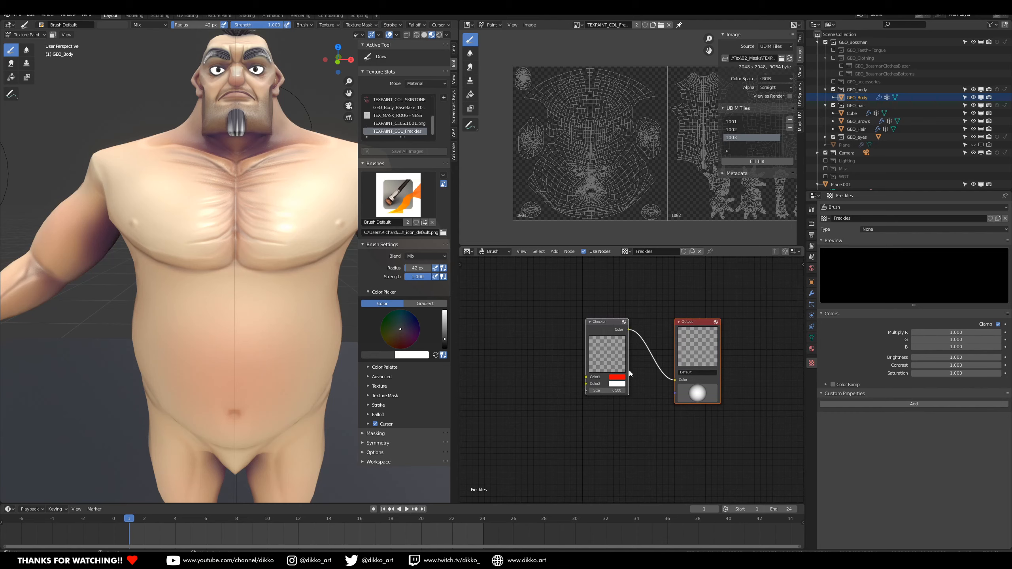
{"action": "scroll", "coordinate": [578, 373], "scroll_direction": "up", "scroll_amount": 2}
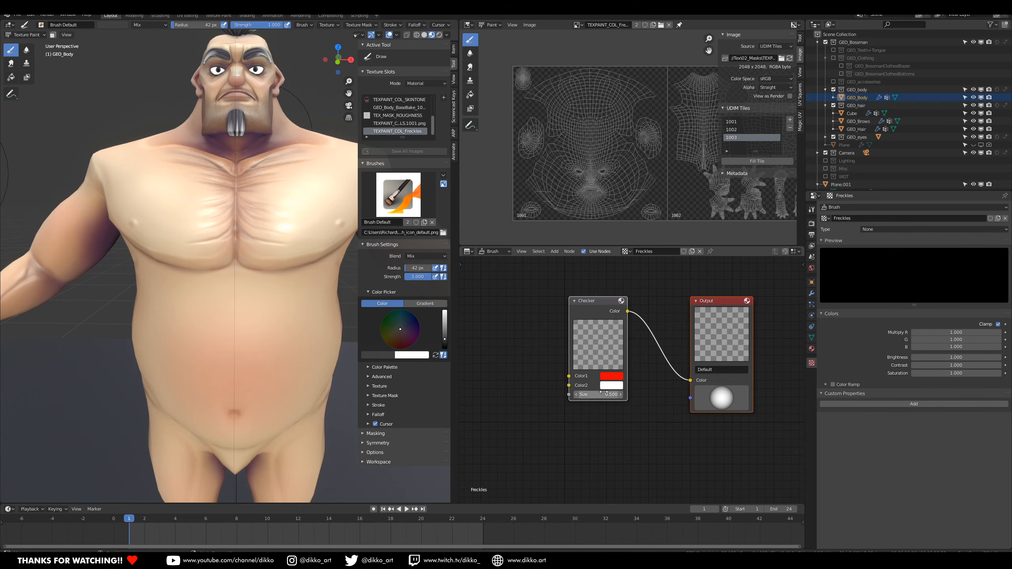
{"action": "middle_click_drag", "start_coordinate": [582, 372], "coordinate": [594, 385]}
{"action": "left_click_drag", "start_coordinate": [603, 366], "coordinate": [608, 361]}
{"action": "left_click_drag", "start_coordinate": [606, 317], "coordinate": [571, 321]}
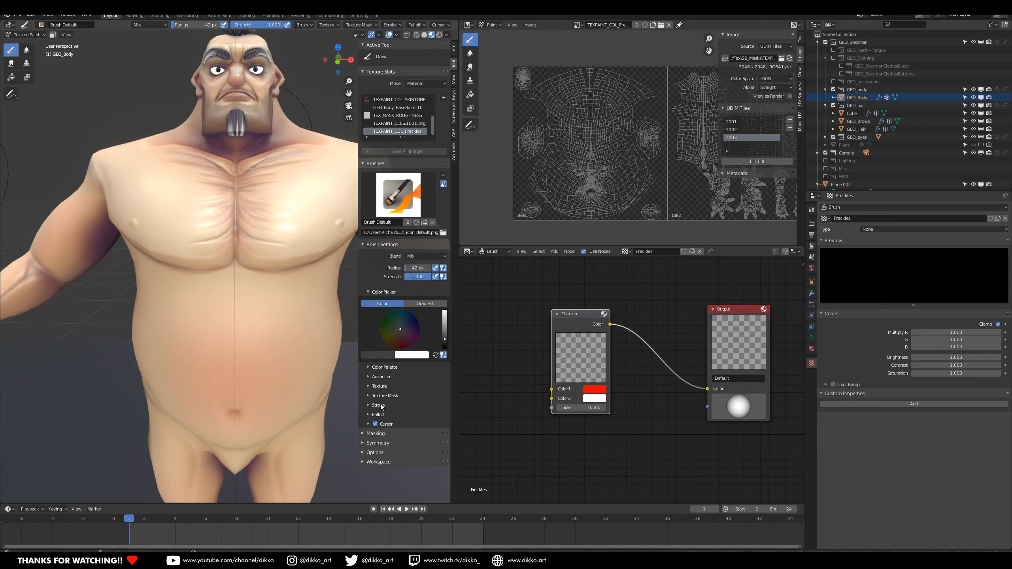
Step: Expand the paint brush's Texture settings to show the Freckles texture and its mapping options
{"action": "left_click", "coordinate": [369, 406]}
{"action": "left_click", "coordinate": [368, 405]}
{"action": "left_click", "coordinate": [373, 386]}
{"action": "scroll", "coordinate": [384, 455], "scroll_direction": "down", "scroll_amount": 2}
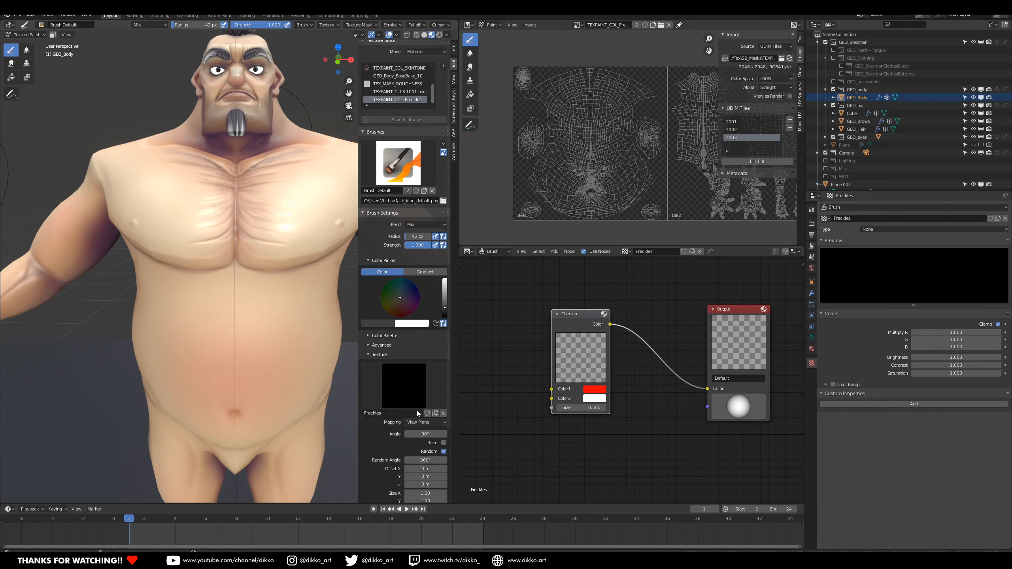
Step: Paint a short test stroke on the character's belly and undo it
{"action": "middle_click_drag", "start_coordinate": [240, 349], "coordinate": [221, 338]}
{"action": "mouse_move", "coordinate": [222, 339]}
{"action": "left_mouse_down"}
{"action": "mouse_move", "coordinate": [215, 344]}
{"action": "mouse_move", "coordinate": [211, 329]}
{"action": "mouse_move", "coordinate": [228, 341]}
{"action": "left_mouse_up"}
{"action": "key", "text": "ctrl+z"}
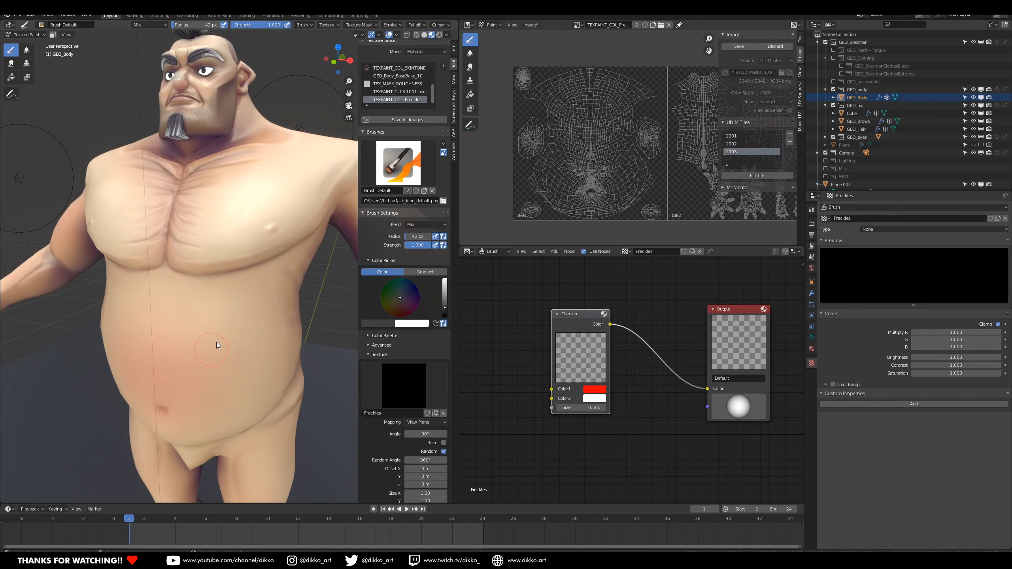
Step: Set the brush radius to 128 px and try the brush on the belly, undoing the test strokes
{"action": "key", "text": "f"}
{"action": "left_click", "coordinate": [247, 339]}
{"action": "left_click_drag", "start_coordinate": [233, 337], "coordinate": [229, 335]}
{"action": "left_click", "coordinate": [229, 335]}
{"action": "key", "text": "ctrl+z"}
{"action": "key", "text": "ctrl+z"}
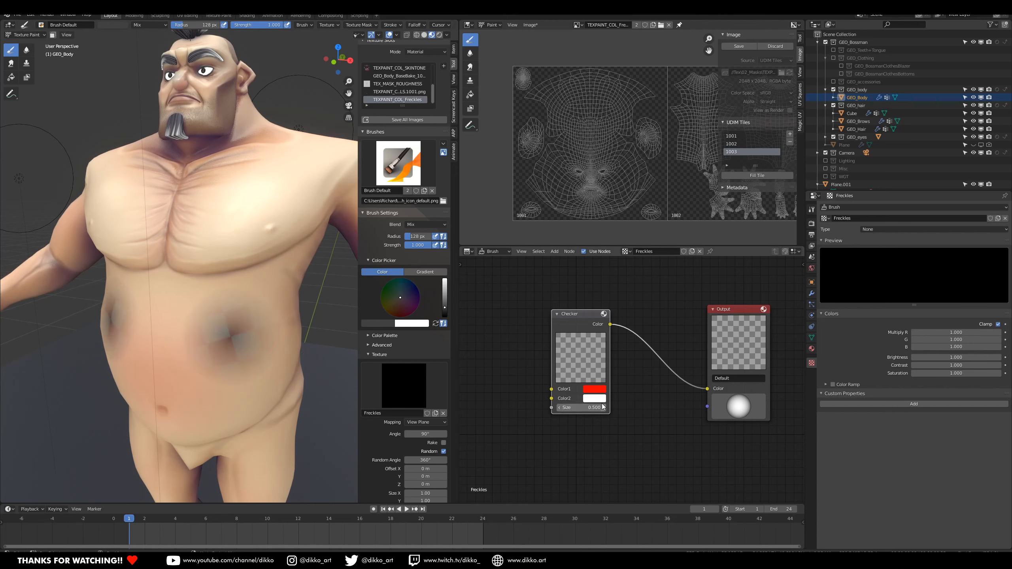
{"action": "key", "text": "ctrl+z"}
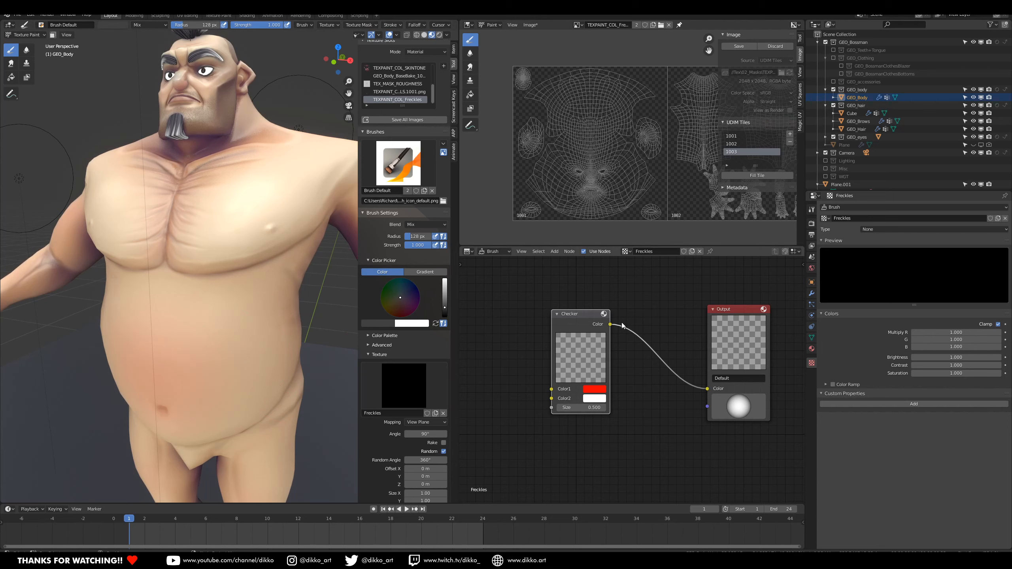
Step: Paint a short test stroke over the head UVs of the freckles image in the image editor
{"action": "left_click", "coordinate": [468, 25]}
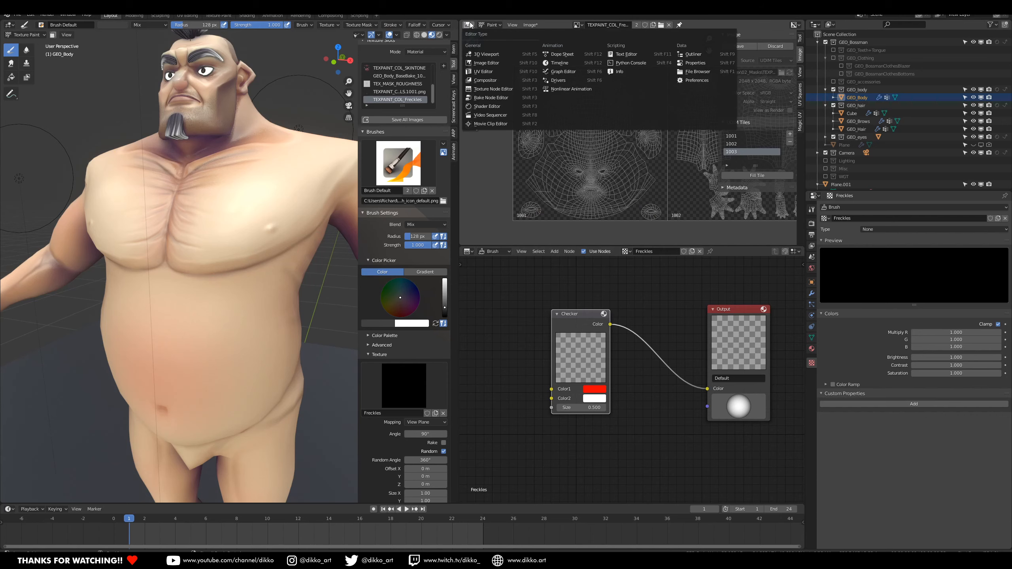
{"action": "mouse_move", "coordinate": [606, 156]}
{"action": "left_mouse_down"}
{"action": "mouse_move", "coordinate": [594, 159]}
{"action": "mouse_move", "coordinate": [603, 159]}
{"action": "left_mouse_up"}
{"action": "scroll", "coordinate": [602, 168], "scroll_direction": "up", "scroll_amount": 5}
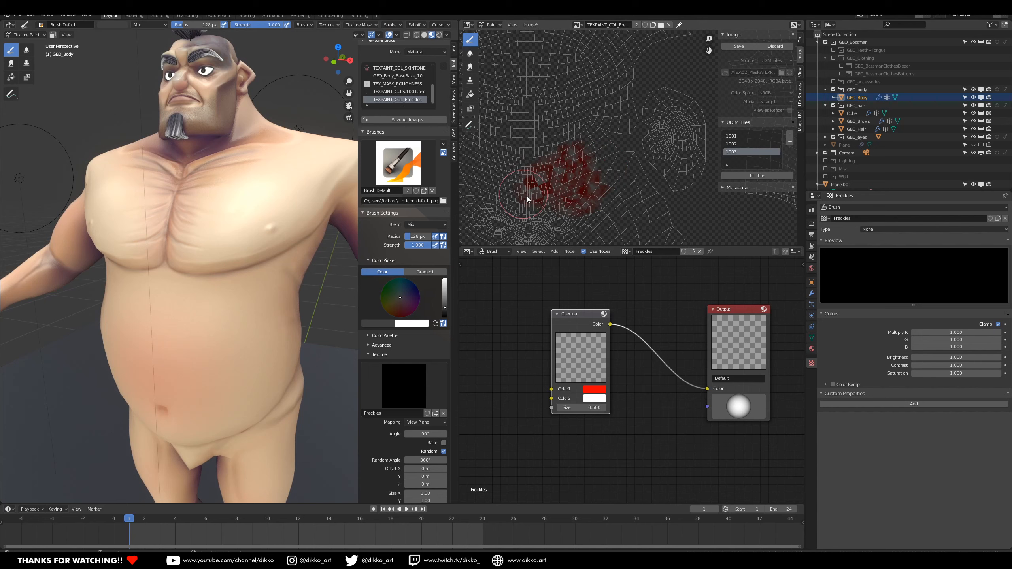
Step: Undo the test stroke on the head UVs and set the Checker node's Size to 0.100
{"action": "key", "text": "ctrl+z"}
{"action": "key", "text": "ctrl+z"}
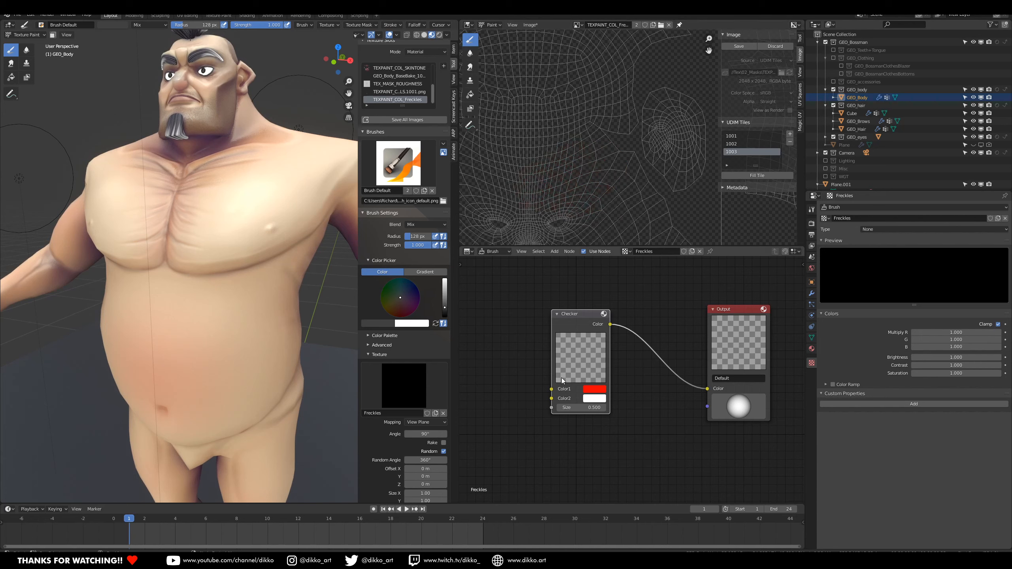
{"action": "scroll", "coordinate": [629, 421], "scroll_direction": "down", "scroll_amount": 2}
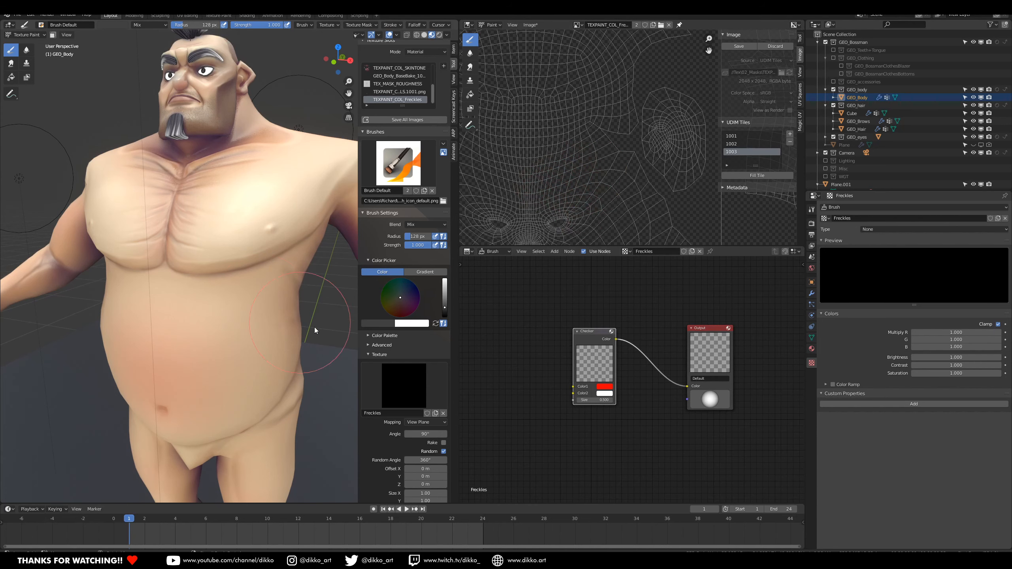
{"action": "scroll", "coordinate": [591, 418], "scroll_direction": "up", "scroll_amount": 1}
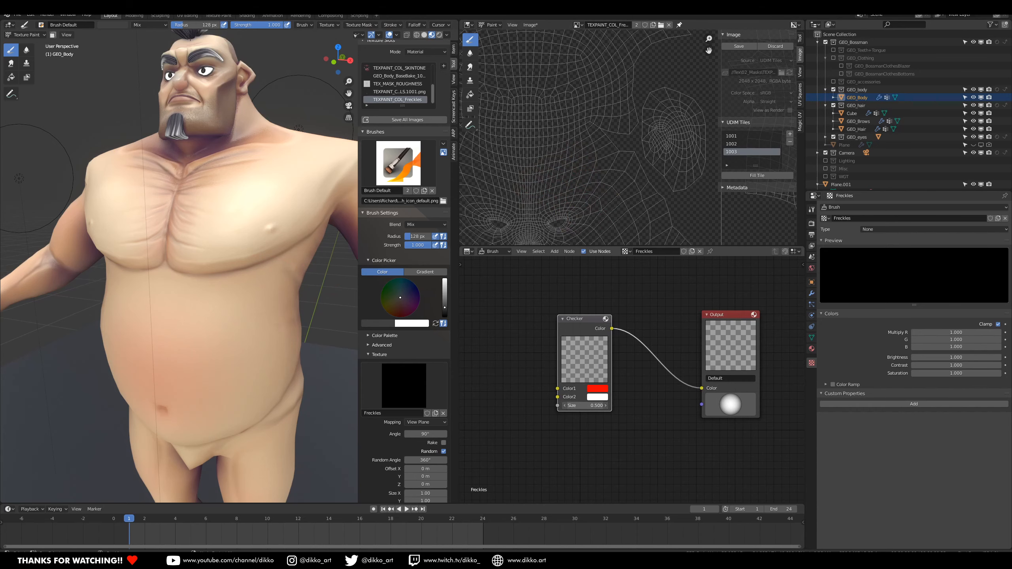
{"action": "left_click_drag", "start_coordinate": [585, 406], "coordinate": [569, 406]}
Step: Make the Checker node's Color2 transparent and try the brush on the belly, undoing the test dabs
{"action": "left_click", "coordinate": [232, 326]}
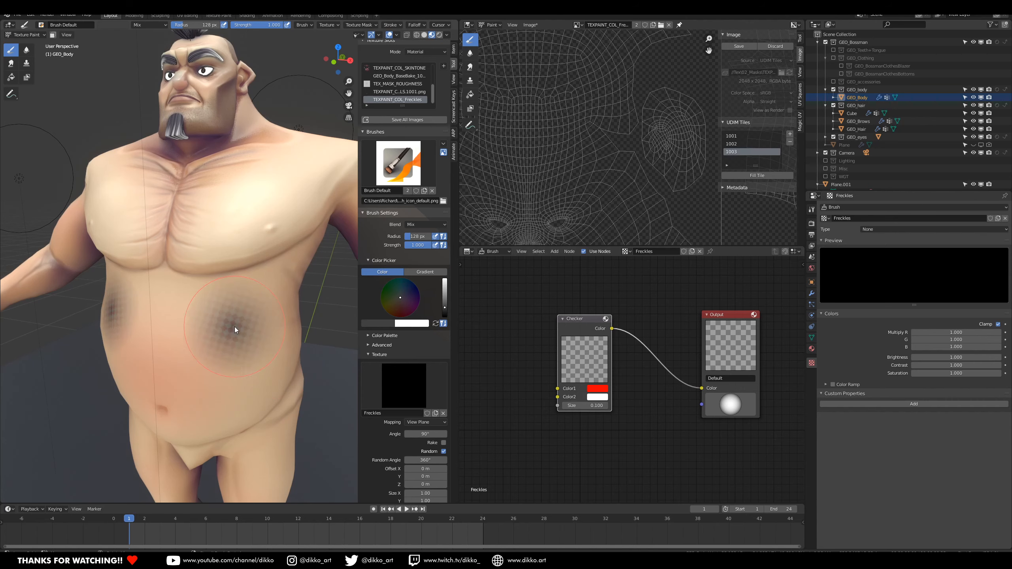
{"action": "key", "text": "ctrl+z"}
{"action": "left_click", "coordinate": [606, 398]}
{"action": "left_click_drag", "start_coordinate": [635, 388], "coordinate": [610, 389]}
{"action": "left_click", "coordinate": [215, 327]}
{"action": "key", "text": "ctrl+z"}
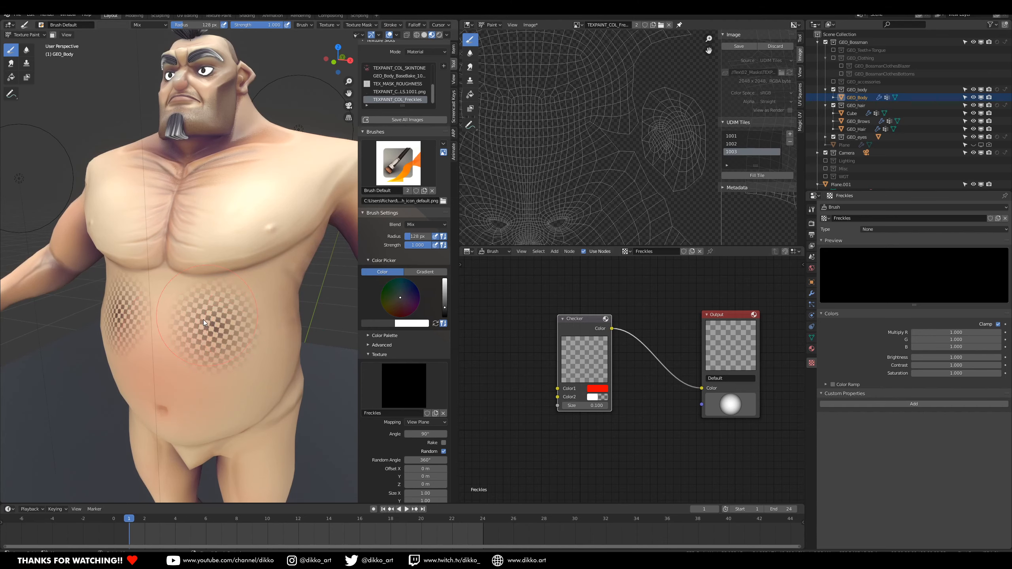
{"action": "key", "text": "ctrl+z"}
Step: Set the brush colour to white and try the checker pattern on the belly, undoing the test dabs
{"action": "middle_click_drag", "start_coordinate": [521, 322], "coordinate": [558, 323]}
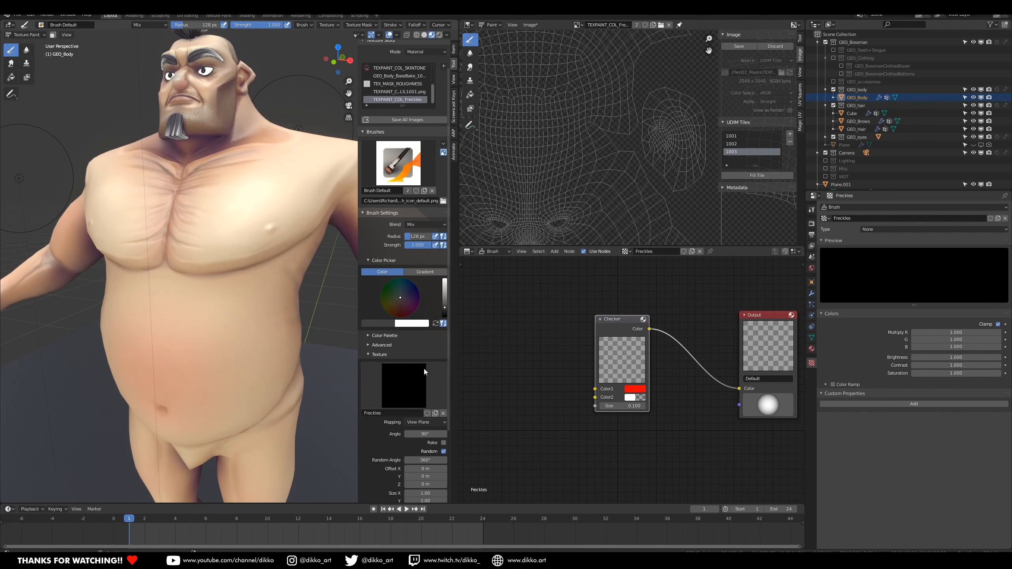
{"action": "left_click_drag", "start_coordinate": [445, 306], "coordinate": [444, 279]}
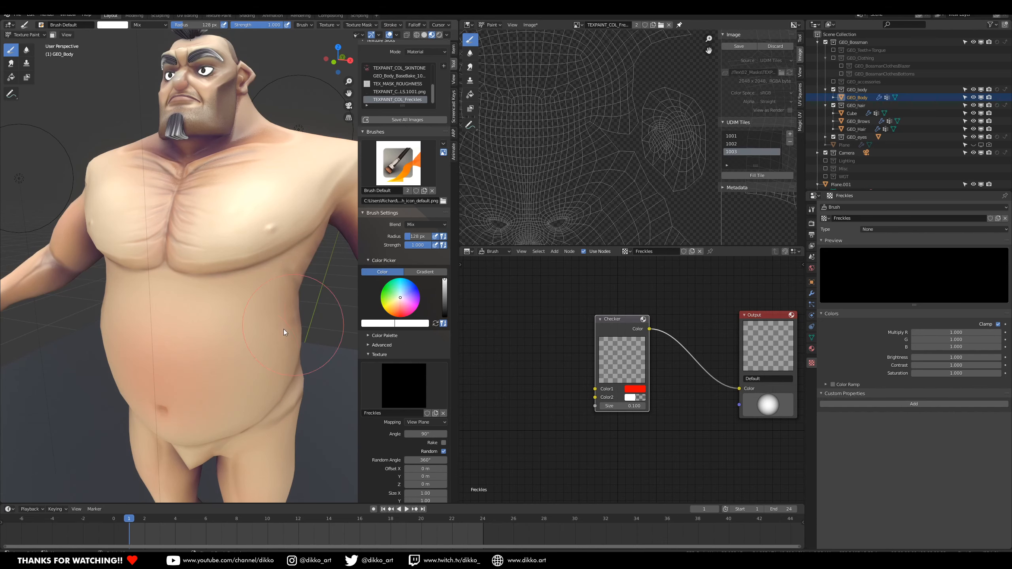
{"action": "left_click", "coordinate": [238, 345]}
{"action": "scroll", "coordinate": [545, 162], "scroll_direction": "down", "scroll_amount": 4}
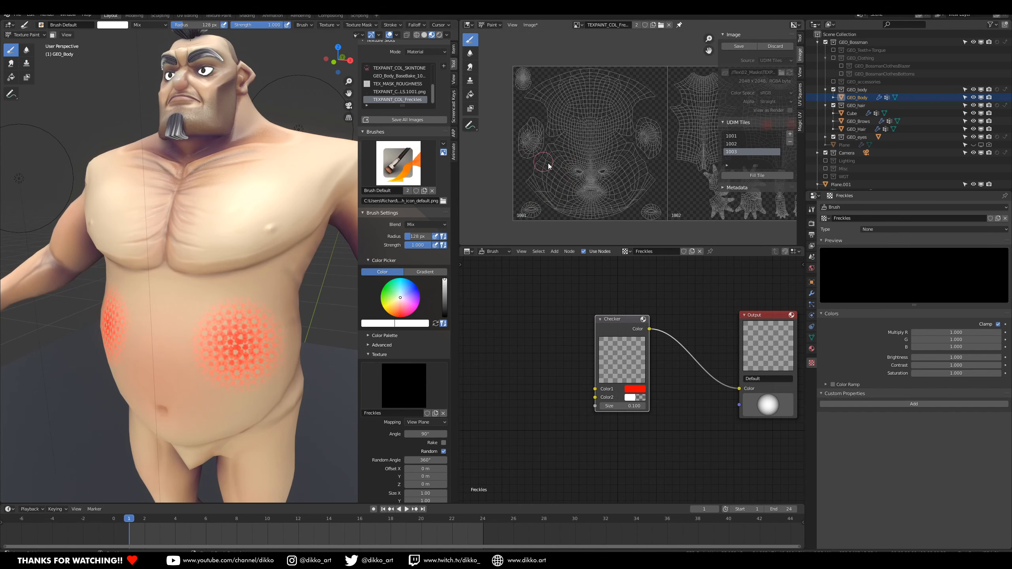
{"action": "key", "text": "ctrl+z"}
{"action": "key", "text": "ctrl+z"}
{"action": "left_click", "coordinate": [231, 338]}
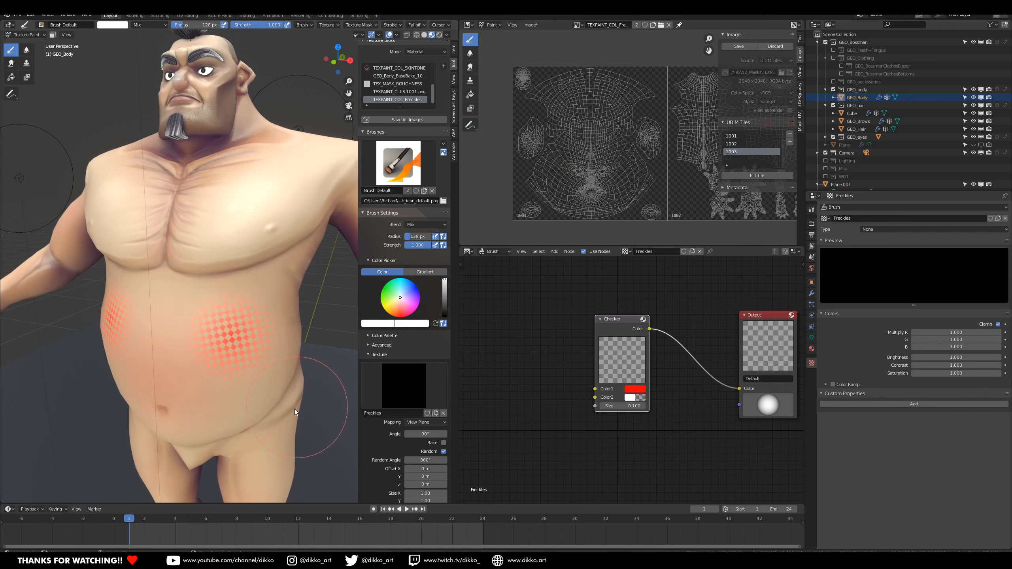
{"action": "key", "text": "ctrl+z"}
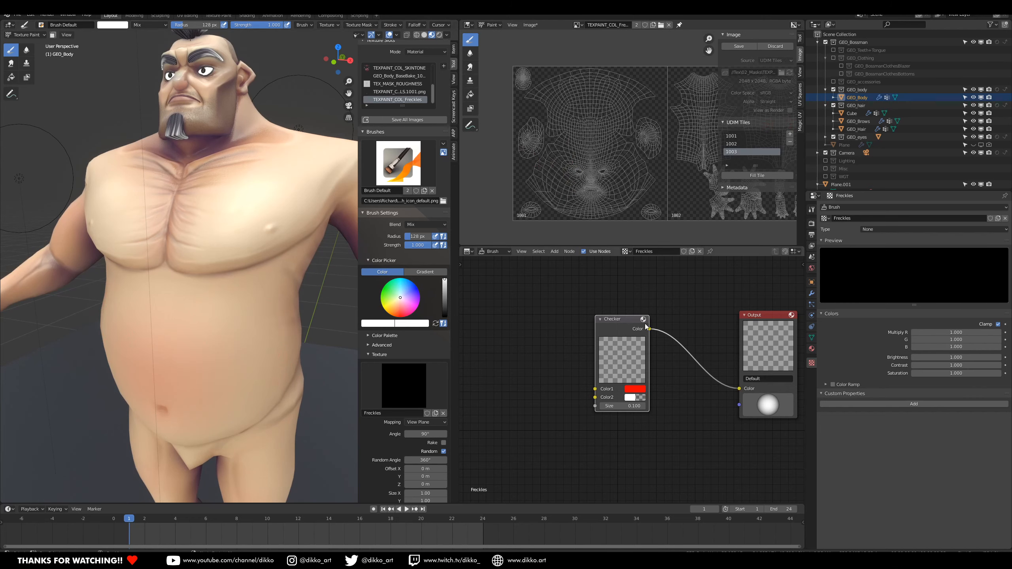
Step: Add a Noise texture node beside the Checker node in the Freckles brush texture
{"action": "middle_click_drag", "start_coordinate": [343, 285], "coordinate": [101, 202]}
{"action": "mouse_move", "coordinate": [620, 318]}
{"action": "left_mouse_down"}
{"action": "mouse_move", "coordinate": [628, 305]}
{"action": "mouse_move", "coordinate": [630, 314]}
{"action": "left_mouse_up"}
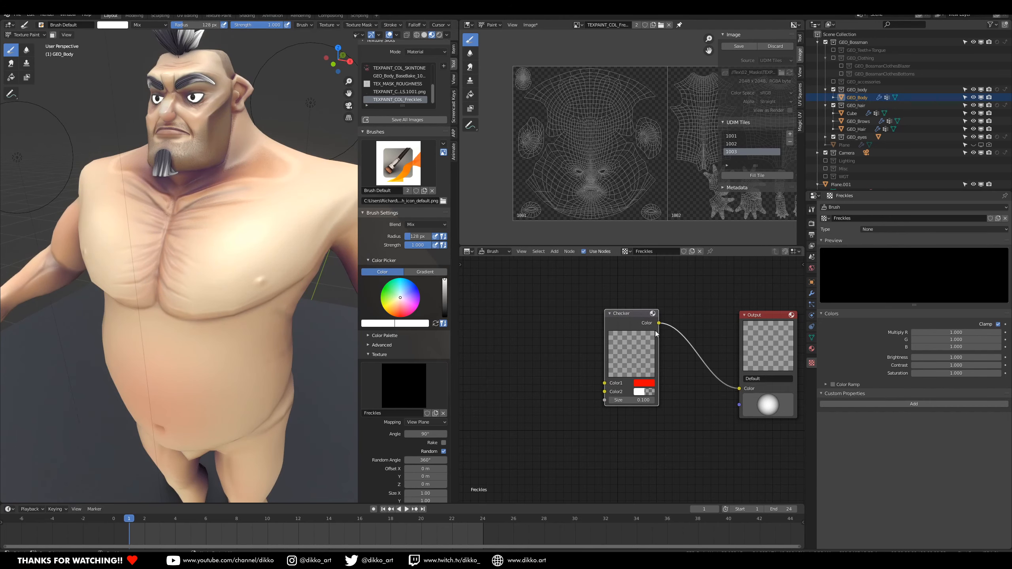
{"action": "key", "text": "shift+a"}
{"action": "mouse_move", "coordinate": [513, 408]}
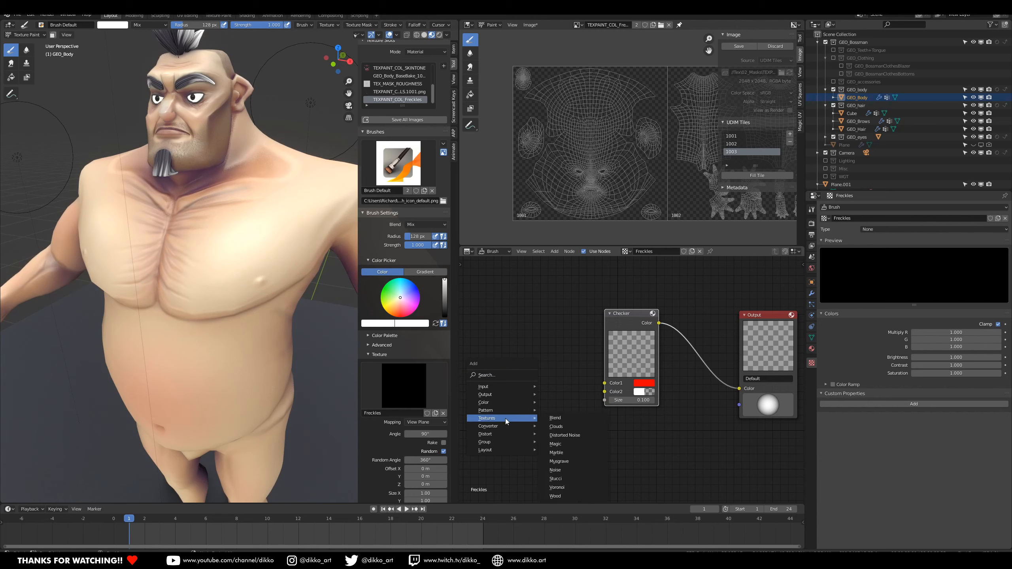
{"action": "left_click", "coordinate": [565, 470]}
{"action": "left_click", "coordinate": [508, 349]}
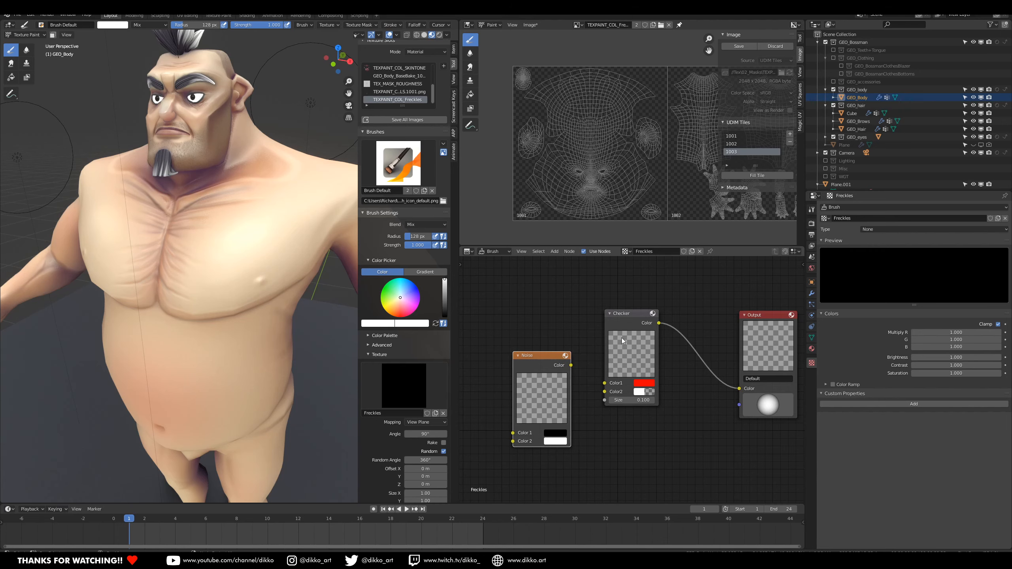
Step: Disconnect and move the Checker node aside, and link the Noise node's Color to the Output node's Color
{"action": "left_click_drag", "start_coordinate": [740, 390], "coordinate": [693, 394]}
{"action": "left_click_drag", "start_coordinate": [642, 321], "coordinate": [524, 259]}
{"action": "left_click_drag", "start_coordinate": [548, 364], "coordinate": [739, 388]}
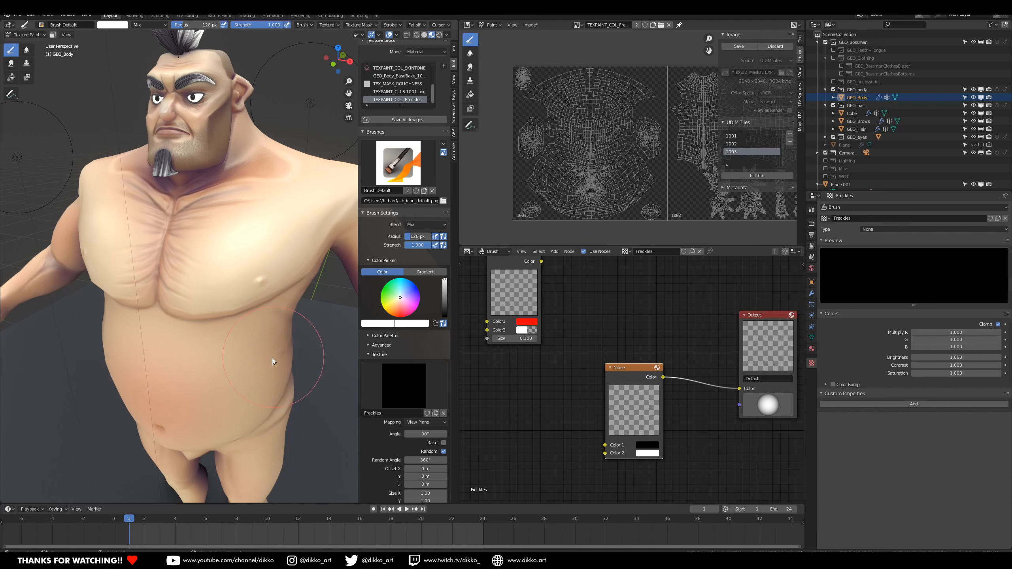
Step: Paint a test dab with the noise texture on the belly, inspect it up close and undo it
{"action": "left_click", "coordinate": [236, 373]}
{"action": "middle_click_drag", "start_coordinate": [250, 396], "coordinate": [190, 348]}
{"action": "scroll", "coordinate": [195, 345], "scroll_direction": "up", "scroll_amount": 4}
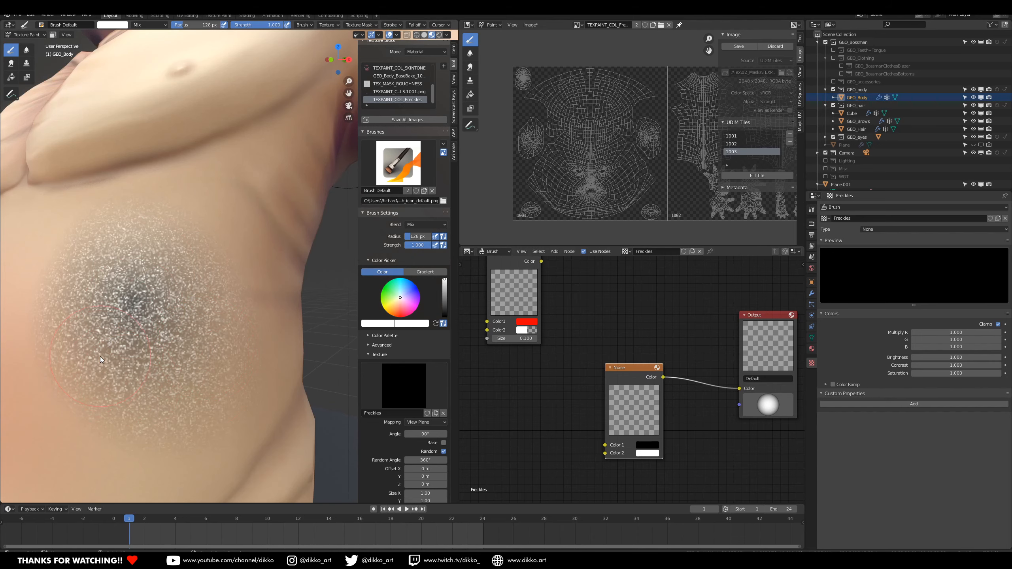
{"action": "scroll", "coordinate": [99, 356], "scroll_direction": "down", "scroll_amount": 4}
{"action": "middle_click_drag", "start_coordinate": [100, 356], "coordinate": [166, 372]}
{"action": "key", "text": "ctrl+z"}
Step: Try the noise brush on the belly with the Noise node's Color 2 made transparent, undoing the test dab
{"action": "left_click", "coordinate": [646, 454]}
{"action": "left_click", "coordinate": [646, 445]}
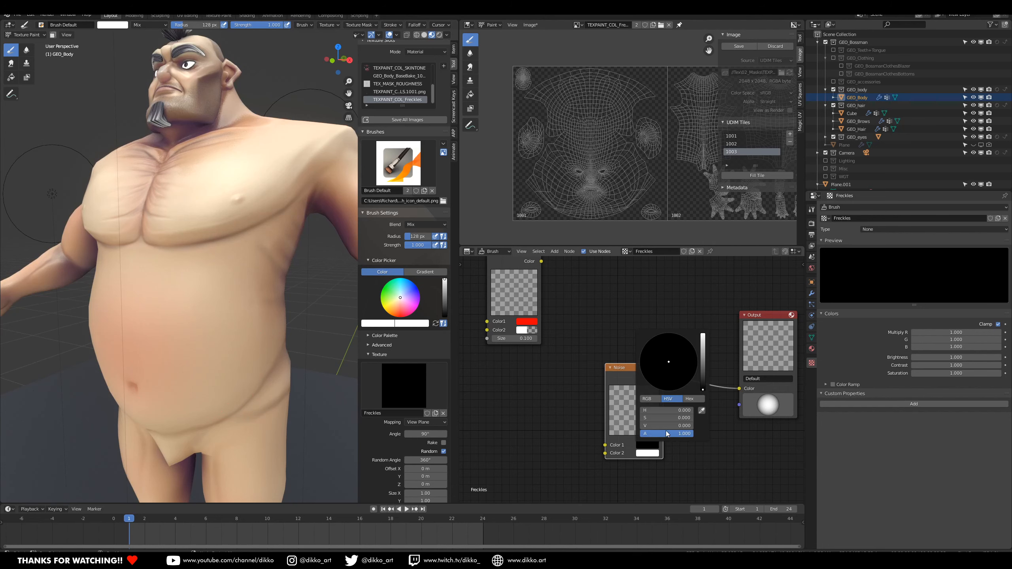
{"action": "left_click", "coordinate": [647, 453]}
{"action": "left_click_drag", "start_coordinate": [677, 441], "coordinate": [642, 441]}
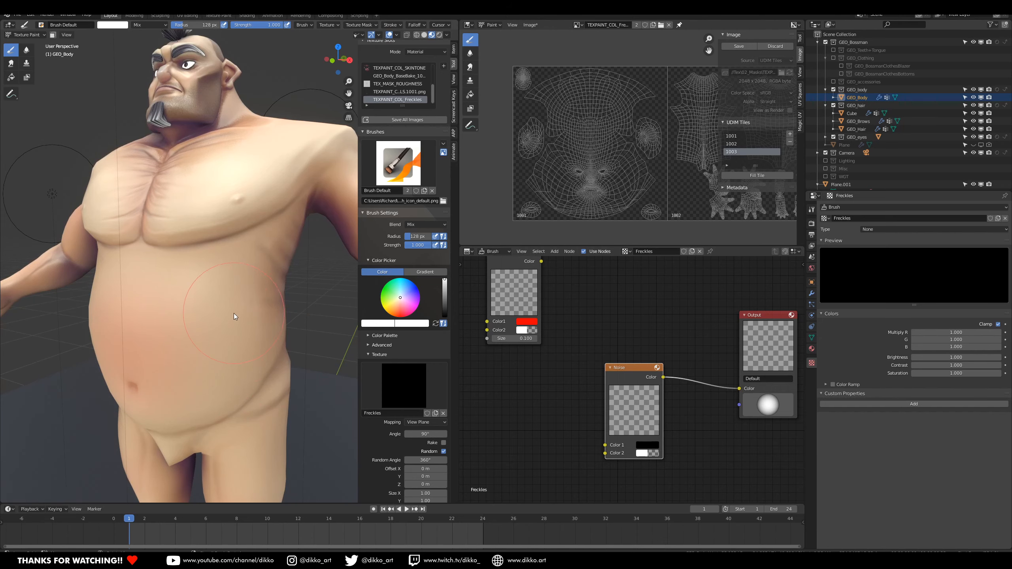
{"action": "left_click", "coordinate": [242, 347]}
{"action": "scroll", "coordinate": [174, 361], "scroll_direction": "up", "scroll_amount": 2}
{"action": "middle_click_drag", "start_coordinate": [174, 361], "coordinate": [181, 359]}
{"action": "middle_click_drag", "start_coordinate": [549, 367], "coordinate": [586, 342]}
{"action": "scroll", "coordinate": [186, 330], "scroll_direction": "up", "scroll_amount": 3}
{"action": "key", "text": "ctrl+z"}
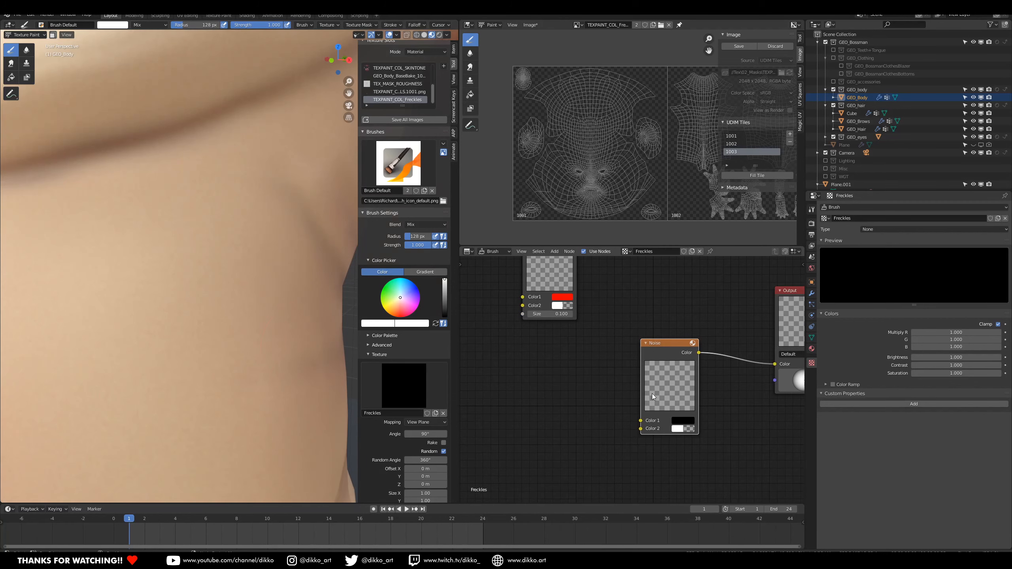
Step: Make the Noise node's Color 1 transparent and its Color 2 opaque white, and move the node slightly up
{"action": "left_click", "coordinate": [688, 423]}
{"action": "left_click_drag", "start_coordinate": [712, 410], "coordinate": [675, 410]}
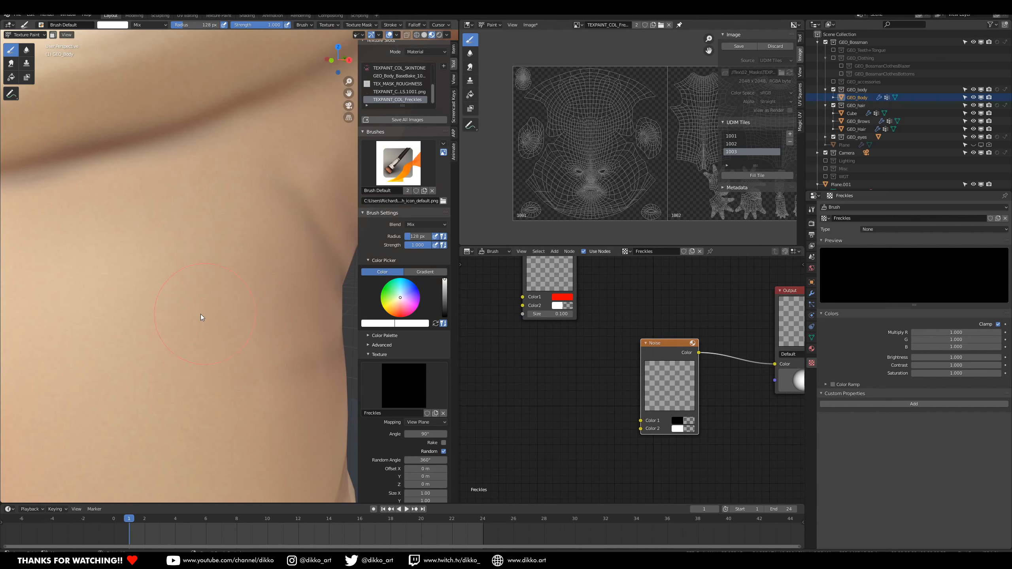
{"action": "left_click", "coordinate": [682, 429]}
{"action": "scroll", "coordinate": [290, 314], "scroll_direction": "down", "scroll_amount": 6}
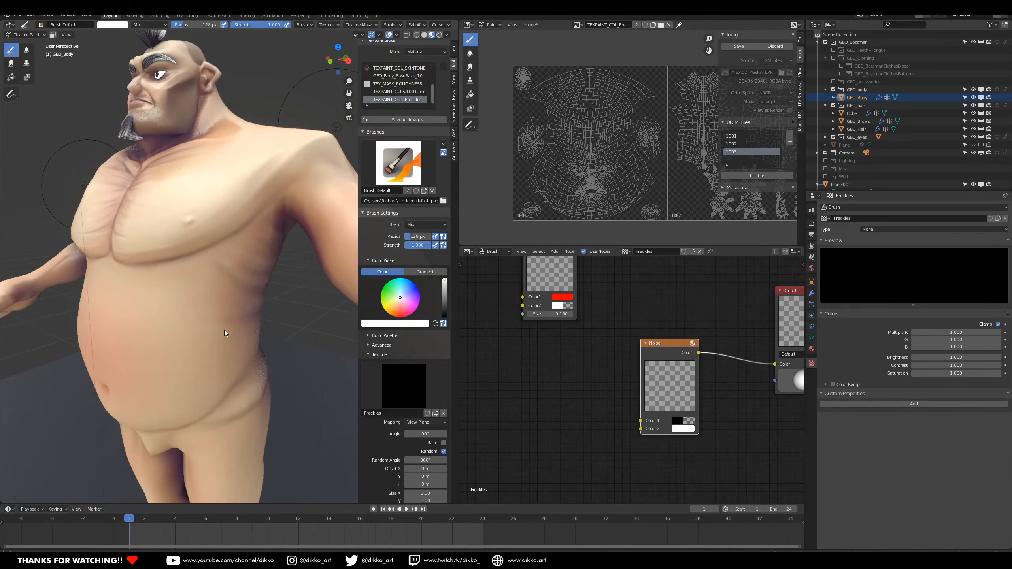
{"action": "middle_click_drag", "start_coordinate": [226, 333], "coordinate": [223, 336]}
{"action": "left_click_drag", "start_coordinate": [671, 352], "coordinate": [682, 309]}
{"action": "scroll", "coordinate": [187, 376], "scroll_direction": "up", "scroll_amount": 3}
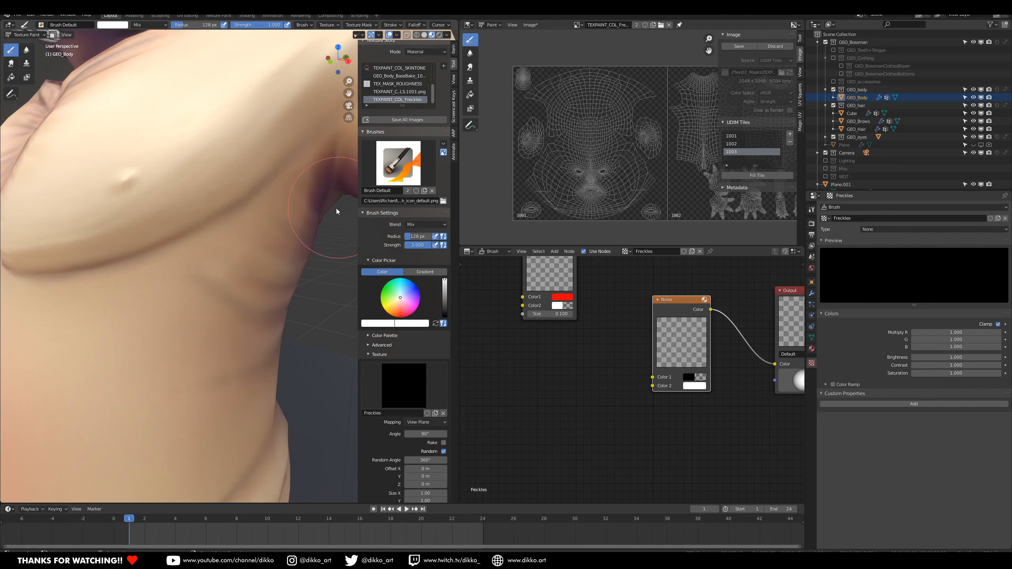
Step: Make the Noise node's Color 1 opaque black again and try the brush on the belly, undoing the strokes
{"action": "left_click", "coordinate": [696, 378]}
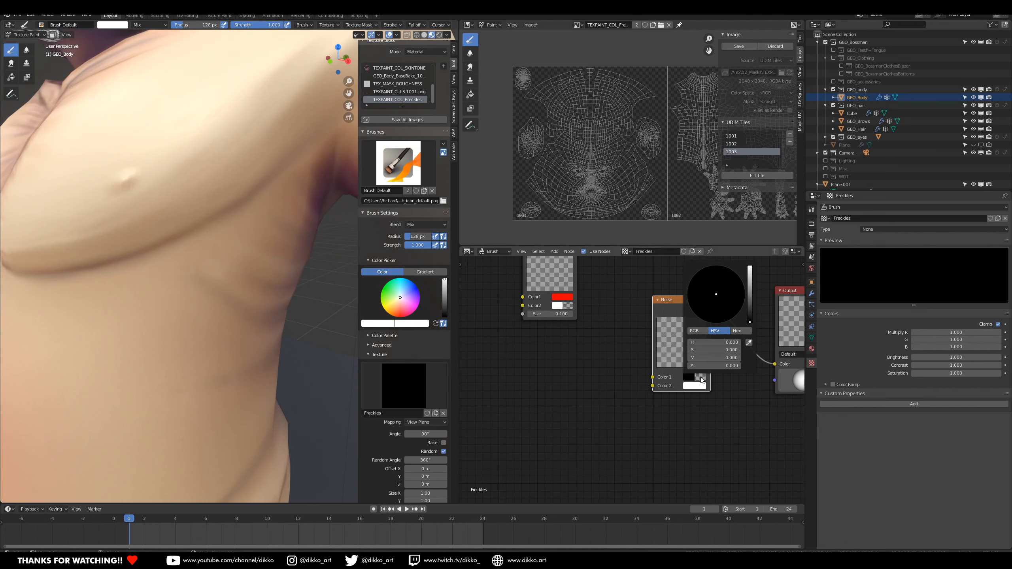
{"action": "left_click", "coordinate": [147, 337]}
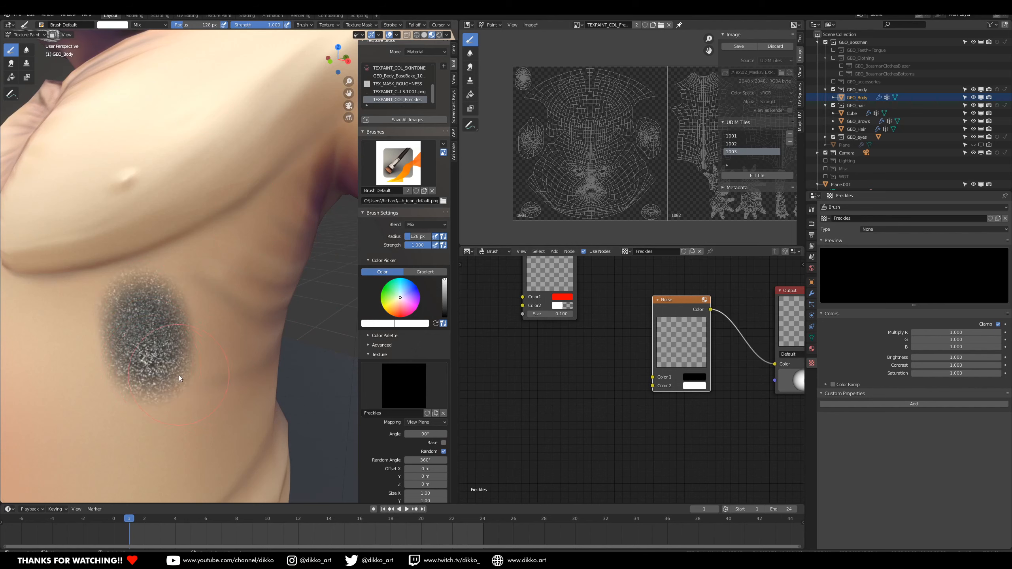
{"action": "key", "text": "ctrl+z"}
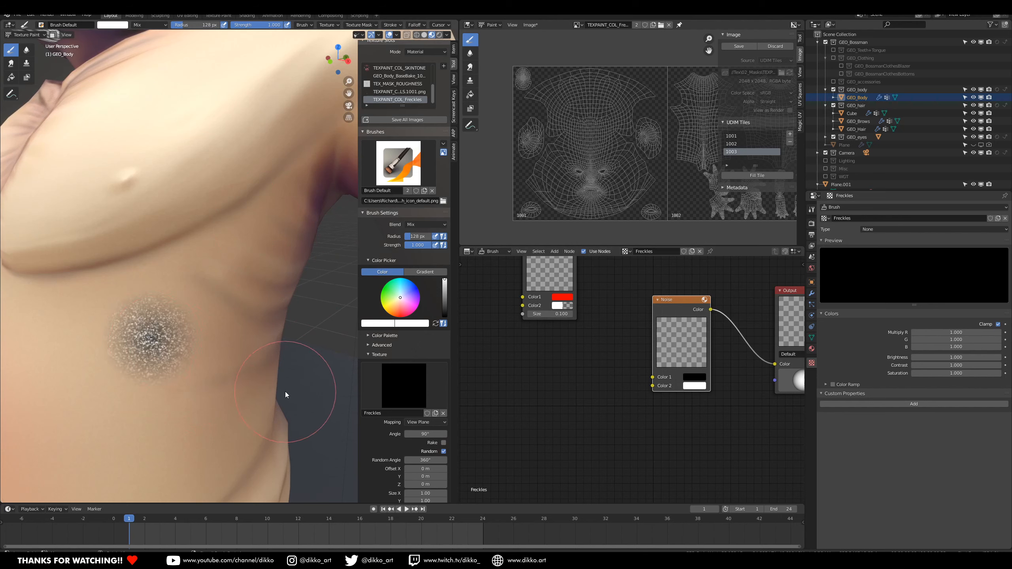
{"action": "key", "text": "ctrl+z"}
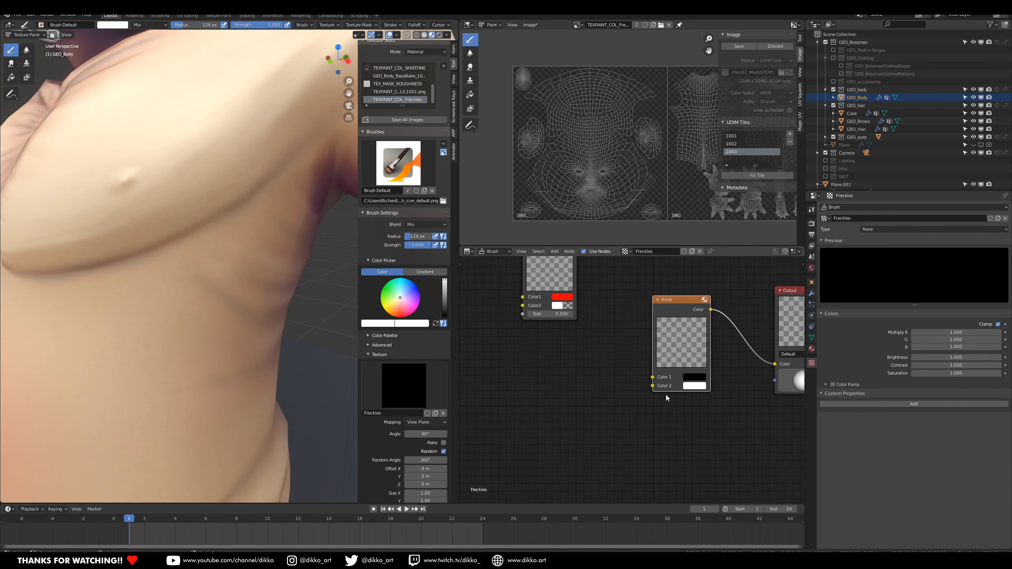
Step: Move the unused Checker node up, well clear of the Noise and Output nodes
{"action": "middle_click_drag", "start_coordinate": [610, 342], "coordinate": [648, 420]}
{"action": "left_click_drag", "start_coordinate": [578, 315], "coordinate": [617, 211]}
{"action": "scroll", "coordinate": [618, 442], "scroll_direction": "down", "scroll_amount": 1}
{"action": "scroll", "coordinate": [618, 442], "scroll_direction": "down", "scroll_amount": 1}
{"action": "middle_click_drag", "start_coordinate": [612, 400], "coordinate": [560, 375]}
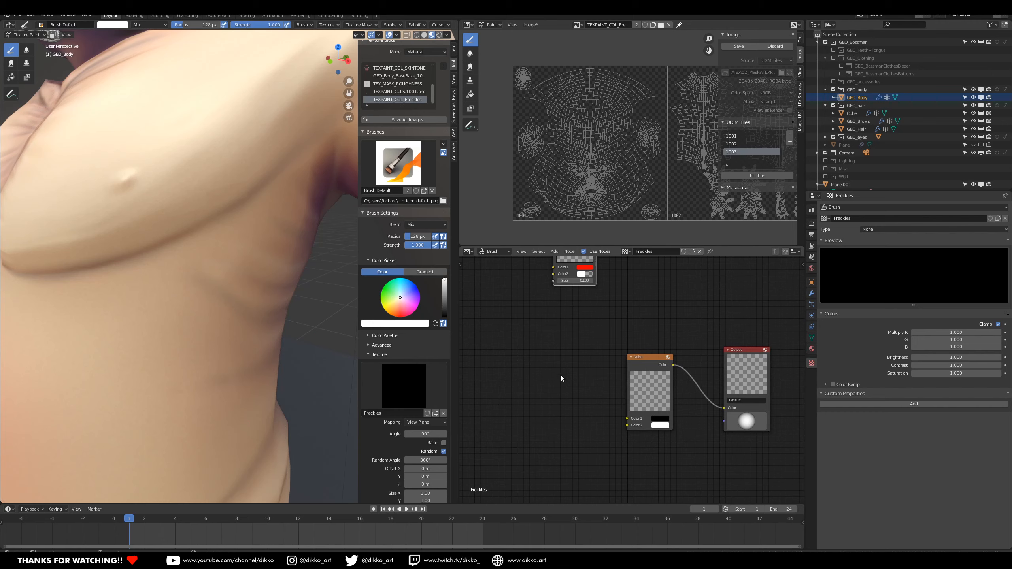
Step: Add a Clouds texture node below the Noise node and link its Color to the Output node in place of Scale
{"action": "key", "text": "shift+a"}
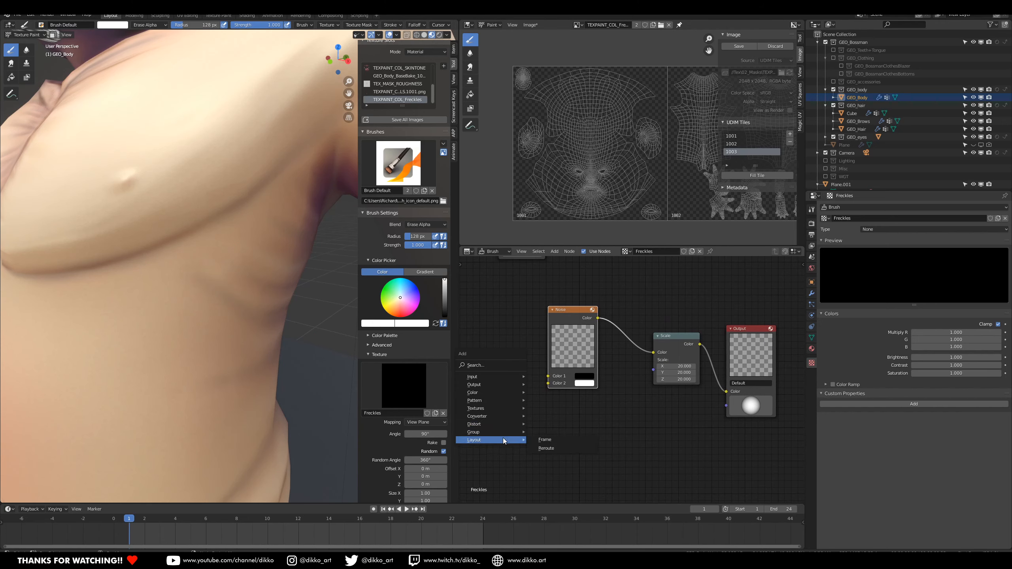
{"action": "mouse_move", "coordinate": [500, 426]}
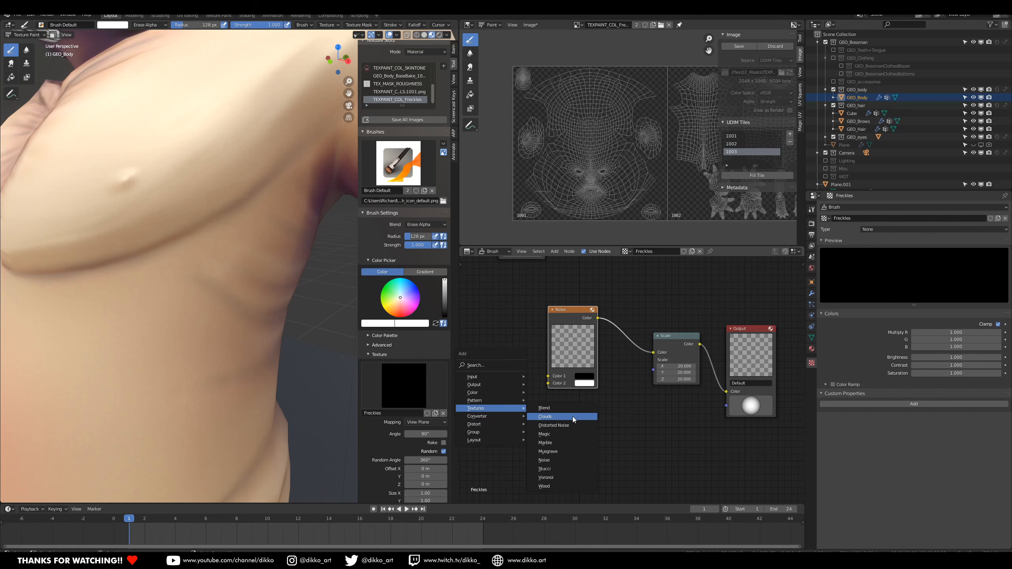
{"action": "left_click", "coordinate": [572, 416]}
{"action": "middle_click_drag", "start_coordinate": [605, 430], "coordinate": [594, 381]}
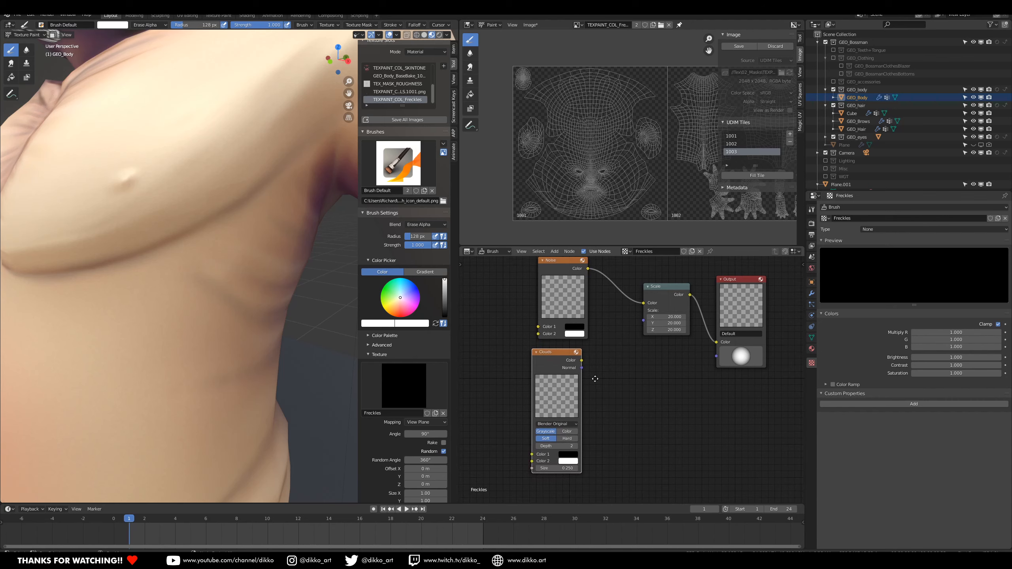
{"action": "left_click_drag", "start_coordinate": [582, 359], "coordinate": [587, 356]}
{"action": "left_click_drag", "start_coordinate": [675, 342], "coordinate": [716, 341]}
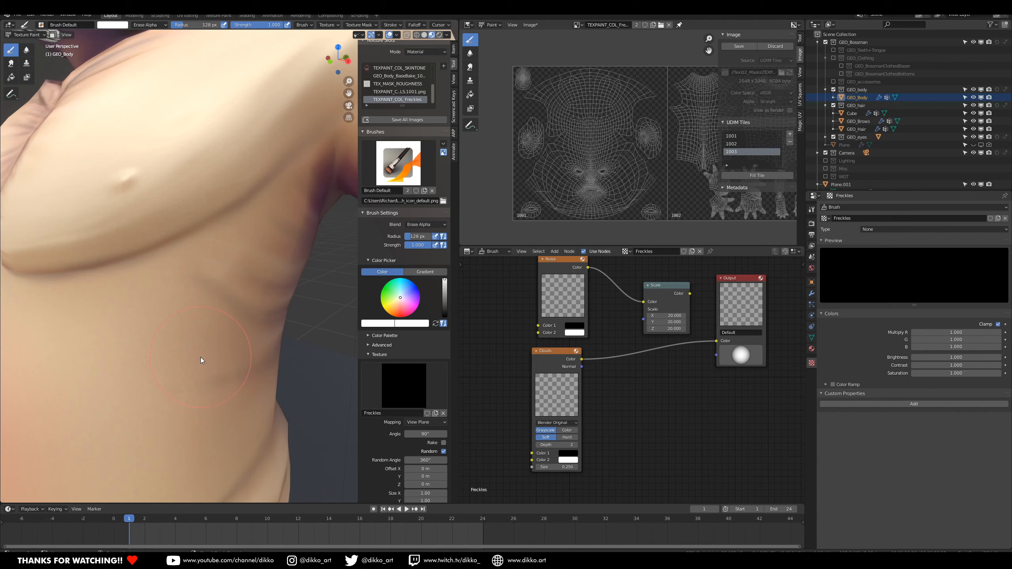
{"action": "left_click_drag", "start_coordinate": [443, 311], "coordinate": [444, 279]}
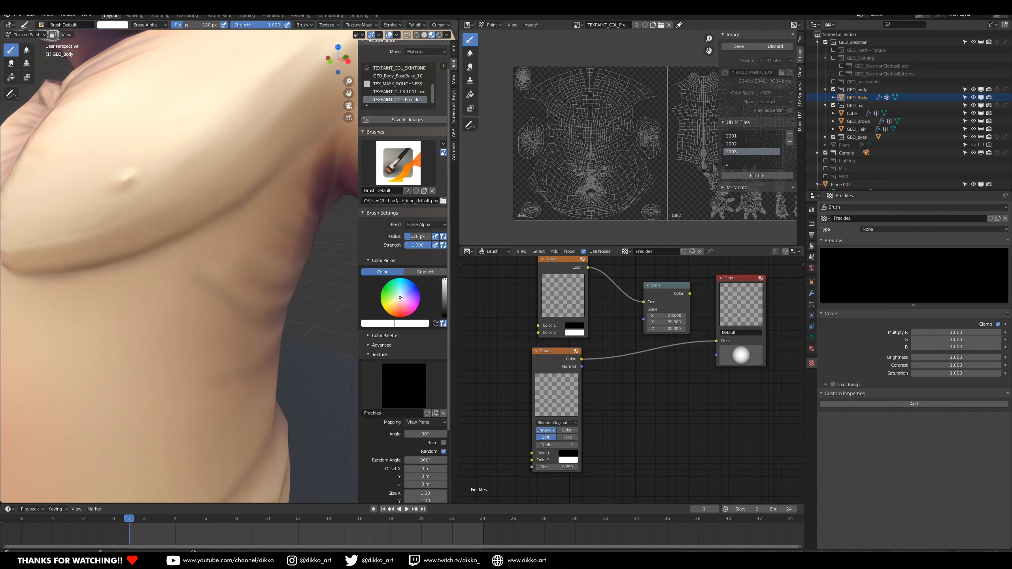
{"action": "scroll", "coordinate": [574, 173], "scroll_direction": "up", "scroll_amount": 3}
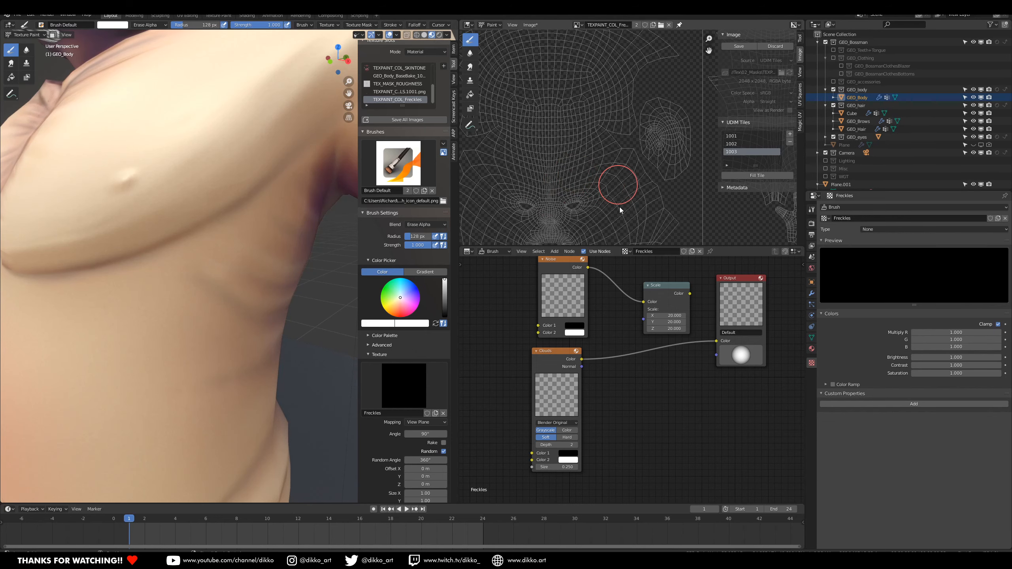
{"action": "mouse_move", "coordinate": [641, 194]}
{"action": "middle_mouse_down"}
{"action": "mouse_move", "coordinate": [777, 156]}
{"action": "mouse_move", "coordinate": [728, 178]}
{"action": "mouse_move", "coordinate": [685, 173]}
{"action": "mouse_move", "coordinate": [644, 202]}
{"action": "middle_mouse_up"}
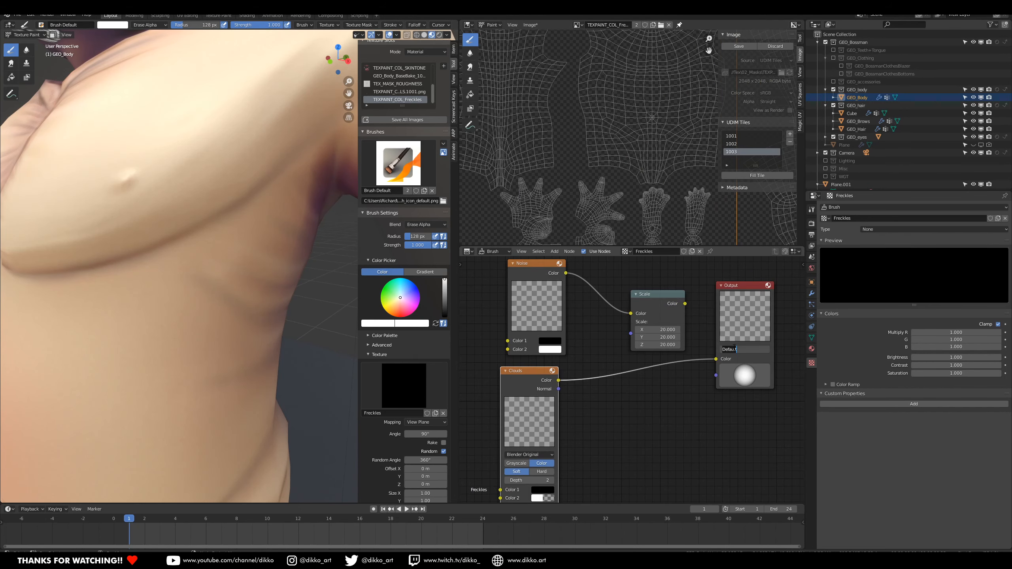
{"action": "left_click", "coordinate": [740, 322]}
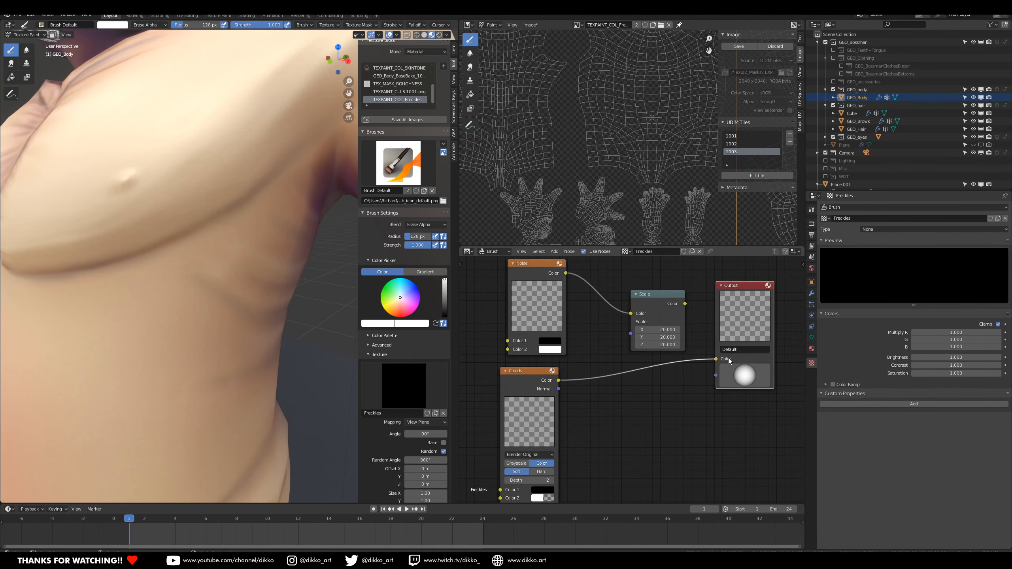
{"action": "middle_click_drag", "start_coordinate": [571, 438], "coordinate": [616, 379]}
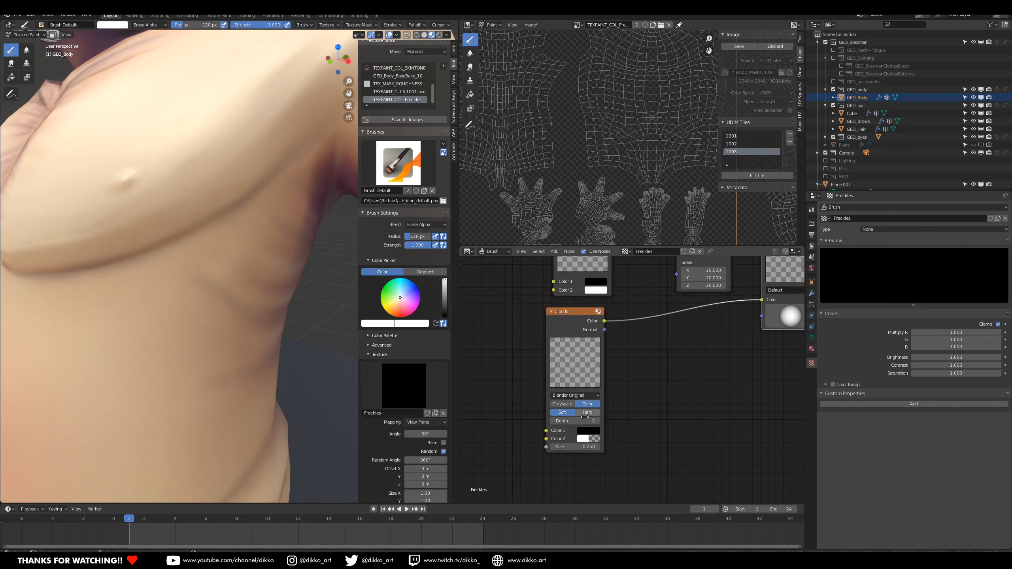
Step: Make the Clouds node's Color 1 transparent and its Color 2 opaque white, and set its Size to 1.350
{"action": "left_click", "coordinate": [592, 395]}
{"action": "left_click", "coordinate": [588, 432]}
{"action": "left_click", "coordinate": [600, 438]}
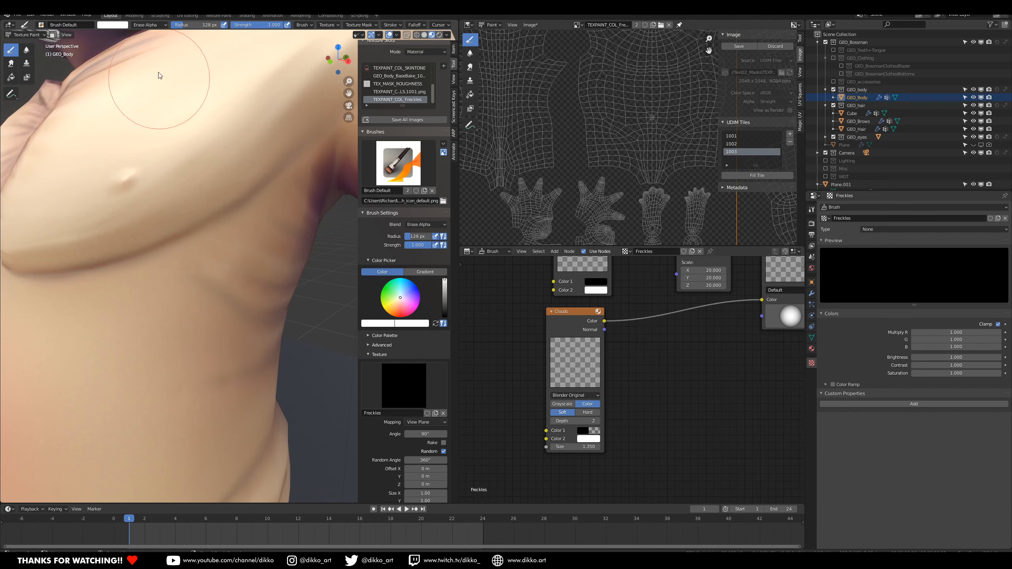
Step: Set the brush blending to Mix, paint a test stroke with the clouds texture on the belly and undo it
{"action": "left_click", "coordinate": [149, 25]}
{"action": "left_click", "coordinate": [147, 33]}
{"action": "mouse_move", "coordinate": [185, 303]}
{"action": "left_mouse_down"}
{"action": "mouse_move", "coordinate": [170, 357]}
{"action": "mouse_move", "coordinate": [177, 291]}
{"action": "mouse_move", "coordinate": [198, 383]}
{"action": "mouse_move", "coordinate": [137, 291]}
{"action": "mouse_move", "coordinate": [221, 322]}
{"action": "mouse_move", "coordinate": [125, 371]}
{"action": "mouse_move", "coordinate": [199, 287]}
{"action": "left_mouse_up"}
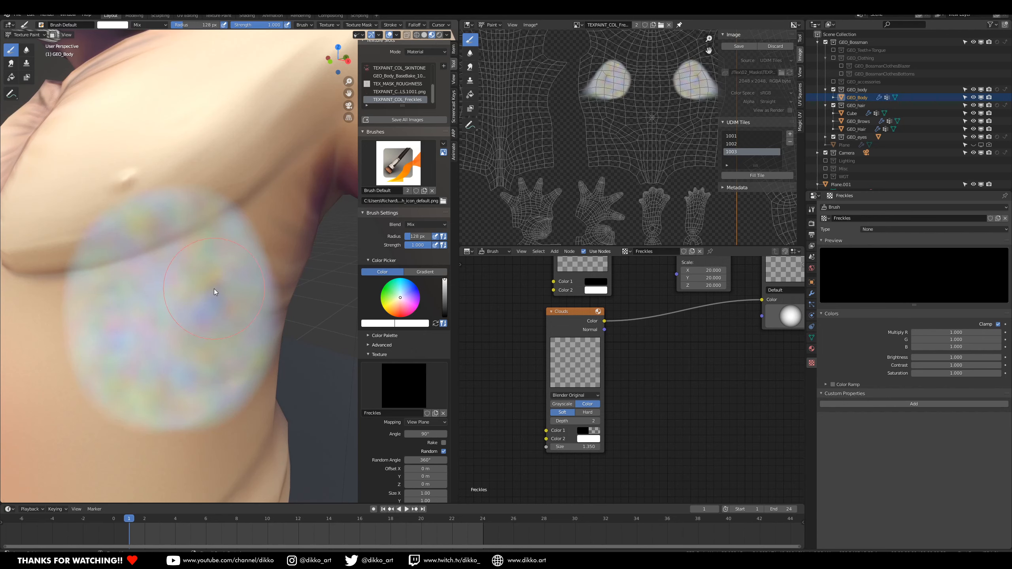
{"action": "key", "text": "ctrl+z"}
Step: Move the Clouds node aside, link the Scale node's Color to the Output node again, and try the noise brush on the belly
{"action": "mouse_move", "coordinate": [600, 345]}
{"action": "middle_mouse_down"}
{"action": "mouse_move", "coordinate": [528, 404]}
{"action": "mouse_move", "coordinate": [534, 414]}
{"action": "mouse_move", "coordinate": [546, 406]}
{"action": "middle_mouse_up"}
{"action": "left_click_drag", "start_coordinate": [522, 371], "coordinate": [480, 401]}
{"action": "left_click_drag", "start_coordinate": [677, 304], "coordinate": [707, 360]}
{"action": "mouse_move", "coordinate": [120, 275]}
{"action": "left_mouse_down"}
{"action": "mouse_move", "coordinate": [119, 327]}
{"action": "mouse_move", "coordinate": [179, 343]}
{"action": "mouse_move", "coordinate": [199, 334]}
{"action": "left_mouse_up"}
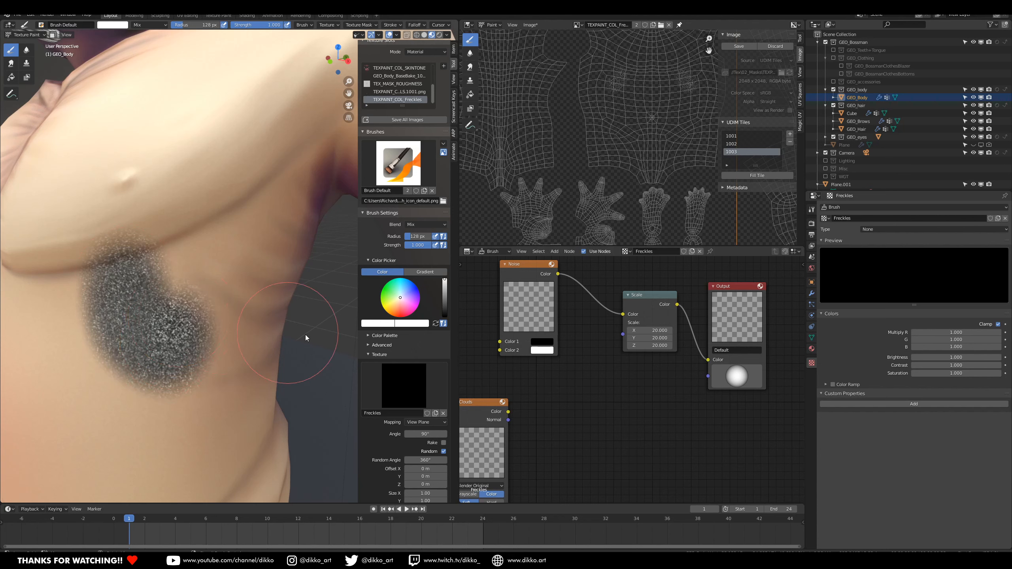
Step: Set the Scale node's X, Y and Z to 10 and paint more noise test strokes on the belly
{"action": "left_click_drag", "start_coordinate": [664, 328], "coordinate": [660, 345]}
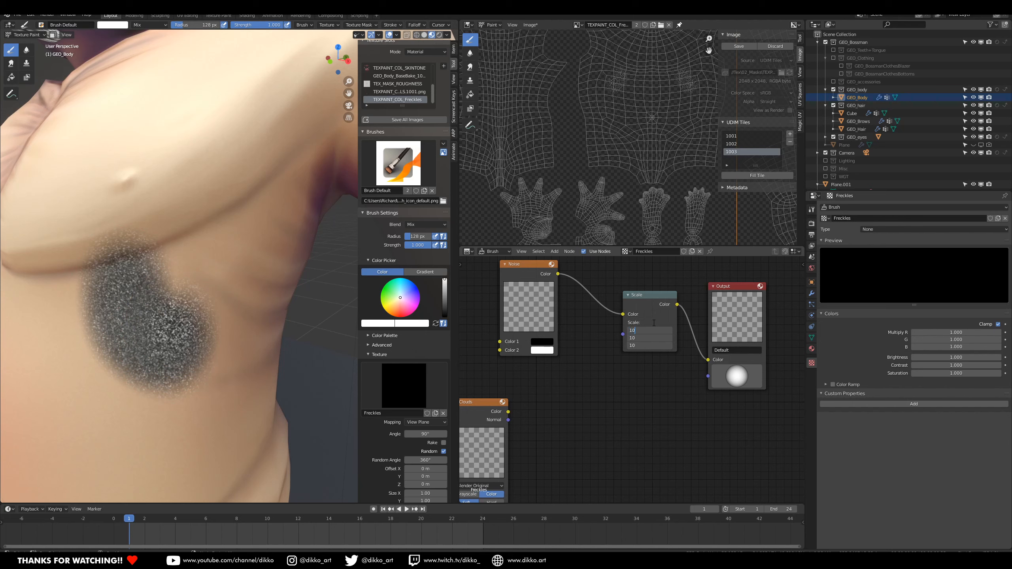
{"action": "left_click_drag", "start_coordinate": [158, 357], "coordinate": [169, 426]}
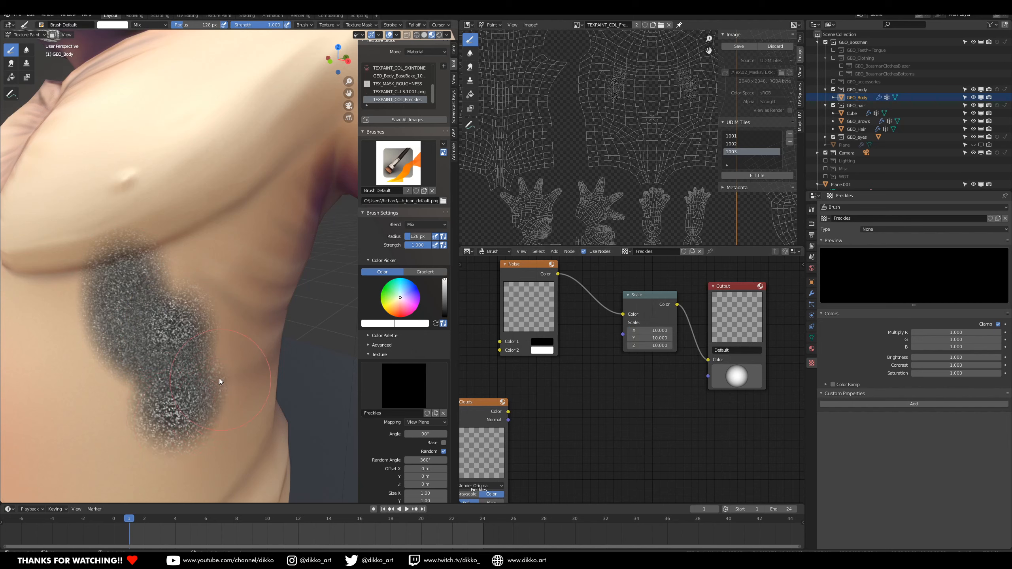
{"action": "mouse_move", "coordinate": [102, 347]}
{"action": "left_mouse_down"}
{"action": "mouse_move", "coordinate": [143, 330]}
{"action": "mouse_move", "coordinate": [139, 312]}
{"action": "left_mouse_up"}
Step: Switch the brush blending to Erase Alpha and erase the noise test strokes from the belly
{"action": "left_click", "coordinate": [158, 25]}
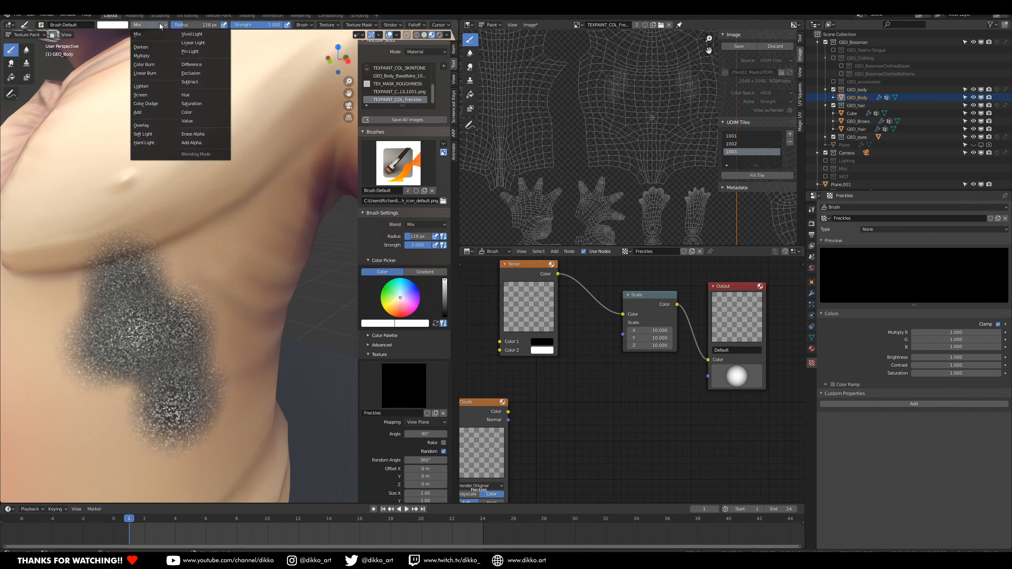
{"action": "left_click", "coordinate": [197, 133]}
{"action": "mouse_move", "coordinate": [141, 252]}
{"action": "left_mouse_down"}
{"action": "mouse_move", "coordinate": [112, 267]}
{"action": "mouse_move", "coordinate": [158, 280]}
{"action": "mouse_move", "coordinate": [159, 435]}
{"action": "mouse_move", "coordinate": [232, 409]}
{"action": "left_mouse_up"}
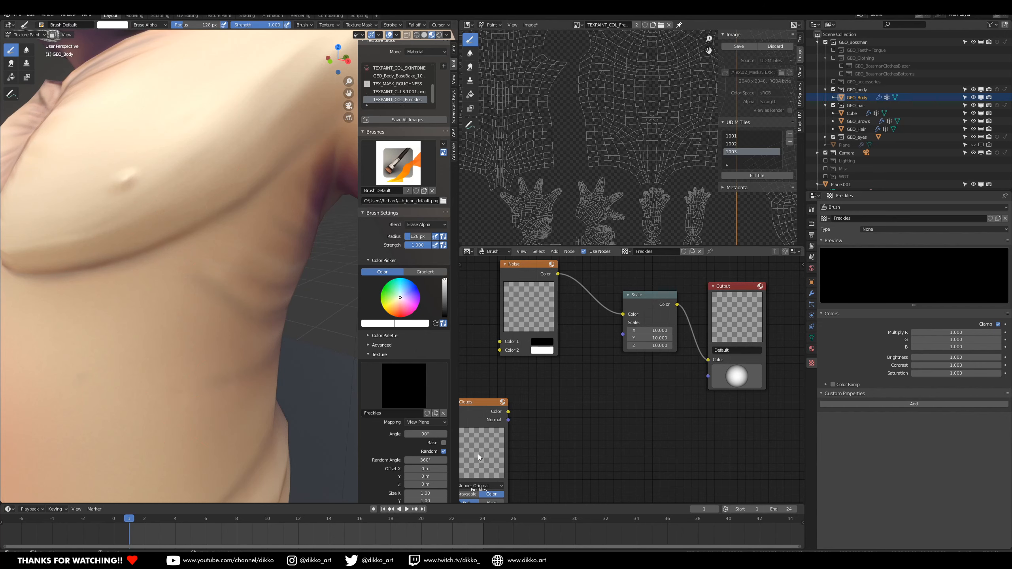
Step: Link the Clouds node's Color to the Output node, set the node to Grayscale and place it below the Scale node
{"action": "left_click_drag", "start_coordinate": [509, 412], "coordinate": [716, 361]}
{"action": "middle_click_drag", "start_coordinate": [569, 455], "coordinate": [524, 388]}
{"action": "left_click", "coordinate": [571, 404]}
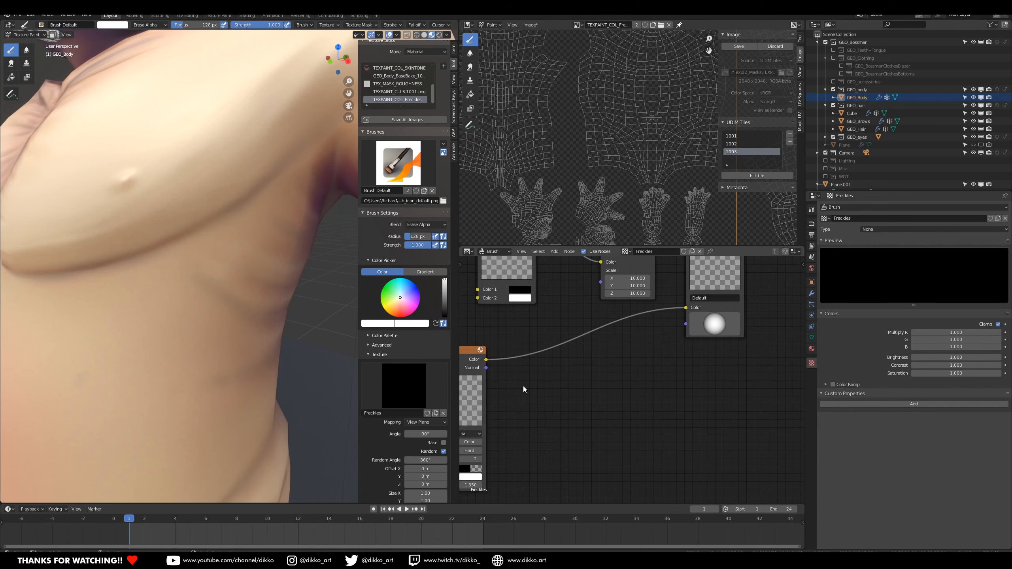
{"action": "left_click_drag", "start_coordinate": [471, 350], "coordinate": [580, 342]}
Step: With brush blending back on Mix, make the Clouds node's Color 1 opaque white and paint a test stroke on the belly
{"action": "left_click", "coordinate": [150, 25]}
{"action": "left_click", "coordinate": [145, 37]}
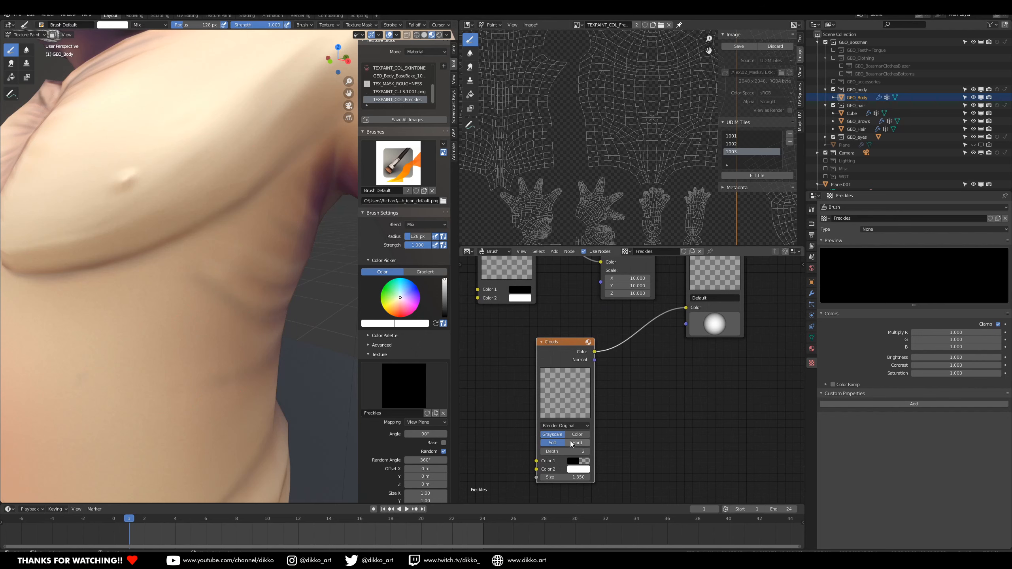
{"action": "left_click", "coordinate": [572, 461]}
{"action": "left_click_drag", "start_coordinate": [634, 403], "coordinate": [634, 352]}
{"action": "mouse_move", "coordinate": [149, 358]}
{"action": "left_mouse_down"}
{"action": "mouse_move", "coordinate": [169, 364]}
{"action": "mouse_move", "coordinate": [151, 365]}
{"action": "left_mouse_up"}
{"action": "mouse_move", "coordinate": [496, 414]}
{"action": "middle_mouse_down"}
{"action": "mouse_move", "coordinate": [559, 379]}
{"action": "mouse_move", "coordinate": [565, 346]}
{"action": "middle_mouse_up"}
{"action": "key", "text": "shift+a"}
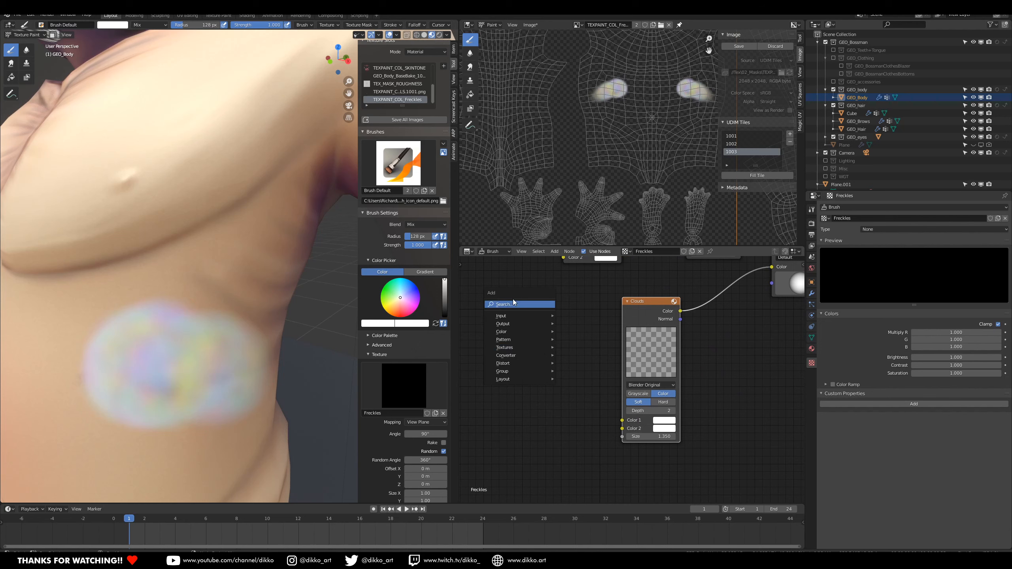
{"action": "left_click", "coordinate": [513, 302]}
{"action": "type", "text": "mi"}
{"action": "left_click", "coordinate": [530, 322]}
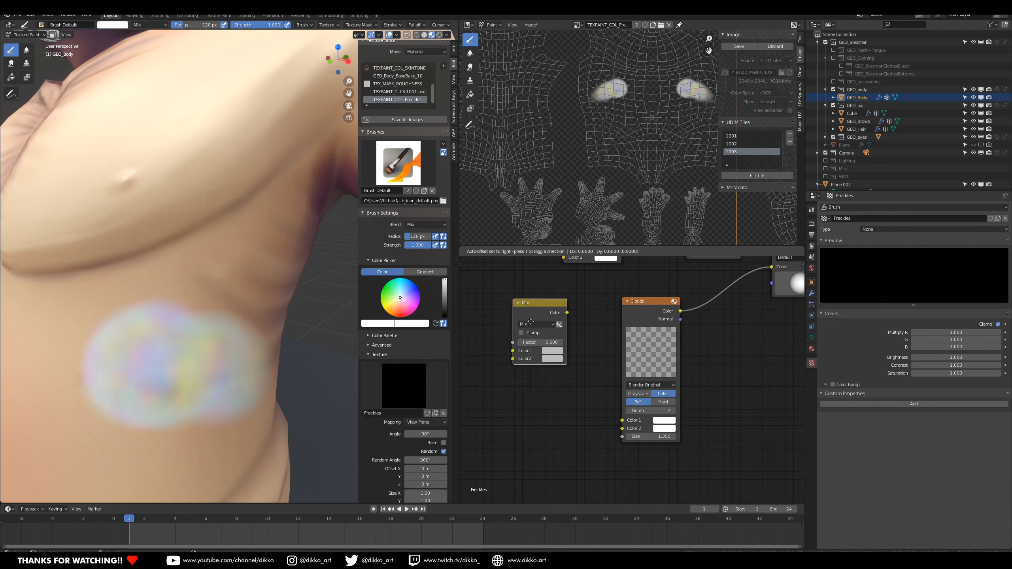
{"action": "key", "text": "Escape"}
{"action": "key", "text": "shift+a"}
Step: Make the Clouds node's Color 1 green with Hard noise, paint a test stroke on the belly, and set the node to Grayscale
{"action": "left_click", "coordinate": [664, 420]}
{"action": "left_click_drag", "start_coordinate": [680, 334], "coordinate": [672, 326]}
{"action": "left_click", "coordinate": [660, 402]}
{"action": "mouse_move", "coordinate": [193, 305]}
{"action": "left_mouse_down"}
{"action": "mouse_move", "coordinate": [177, 360]}
{"action": "mouse_move", "coordinate": [179, 351]}
{"action": "mouse_move", "coordinate": [148, 370]}
{"action": "mouse_move", "coordinate": [188, 371]}
{"action": "left_mouse_up"}
{"action": "left_click", "coordinate": [639, 394]}
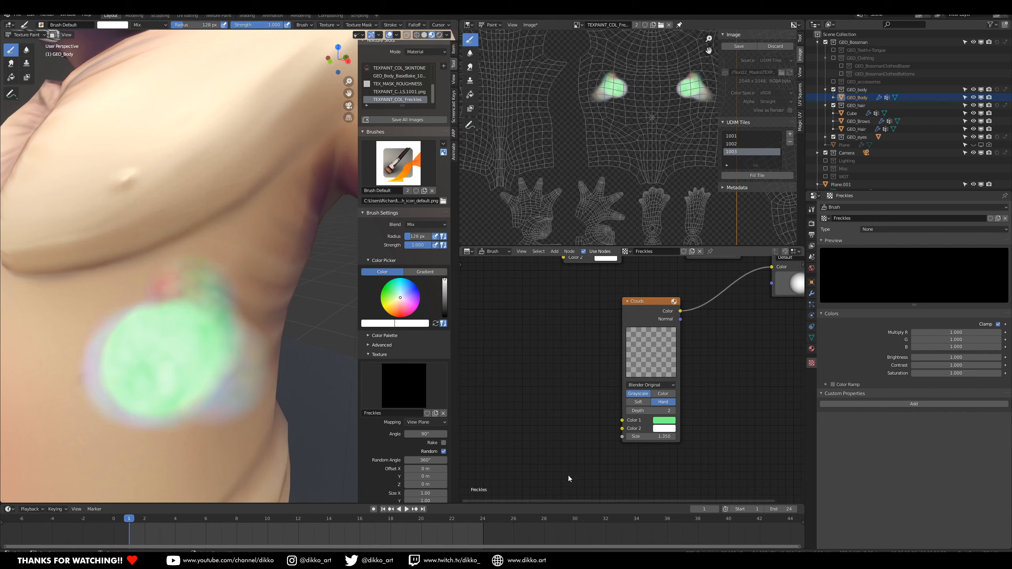
Step: Make the Clouds node's Color 2 transparent, switch its noise to Soft, and paint test strokes around the green patch on the belly
{"action": "left_click", "coordinate": [663, 428]}
{"action": "left_click_drag", "start_coordinate": [697, 416], "coordinate": [673, 417]}
{"action": "mouse_move", "coordinate": [139, 398]}
{"action": "left_mouse_down"}
{"action": "mouse_move", "coordinate": [80, 360]}
{"action": "mouse_move", "coordinate": [128, 419]}
{"action": "left_mouse_up"}
{"action": "mouse_move", "coordinate": [170, 427]}
{"action": "middle_mouse_down"}
{"action": "mouse_move", "coordinate": [223, 380]}
{"action": "mouse_move", "coordinate": [182, 416]}
{"action": "middle_mouse_up"}
{"action": "middle_click_drag", "start_coordinate": [228, 391], "coordinate": [248, 380]}
{"action": "left_click", "coordinate": [638, 402]}
{"action": "left_click_drag", "start_coordinate": [215, 411], "coordinate": [197, 417]}
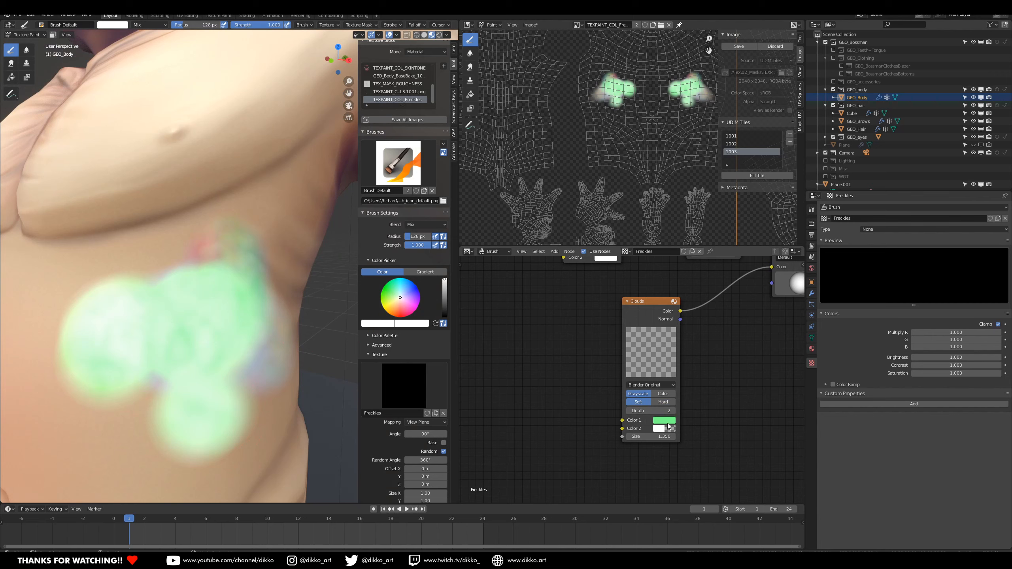
Step: Change the Clouds node's Color 1 from green to black and paint a test stroke on the lower belly
{"action": "left_click", "coordinate": [672, 420]}
{"action": "left_click_drag", "start_coordinate": [721, 356], "coordinate": [719, 367]}
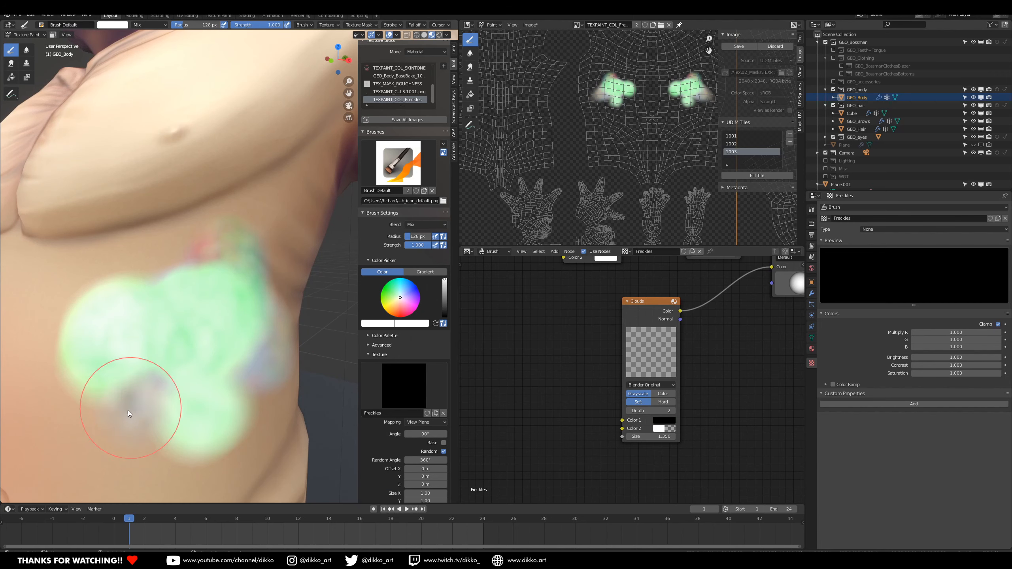
{"action": "left_click_drag", "start_coordinate": [128, 411], "coordinate": [116, 432]}
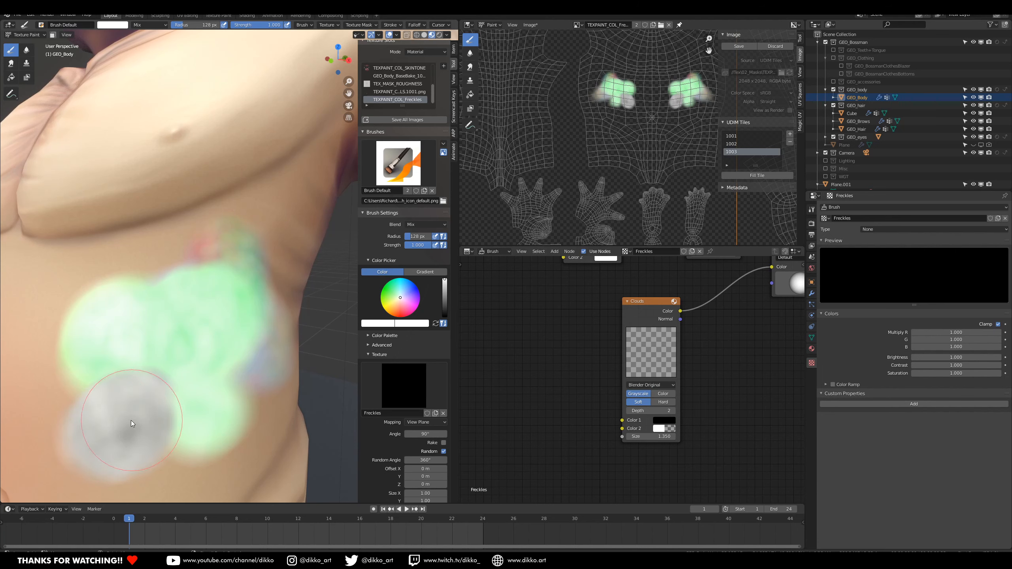
Step: Adjust the Clouds colors' alpha, ending with opaque black Color 1 and opaque white Color 2, and try the brush on the upper belly
{"action": "left_click", "coordinate": [669, 424]}
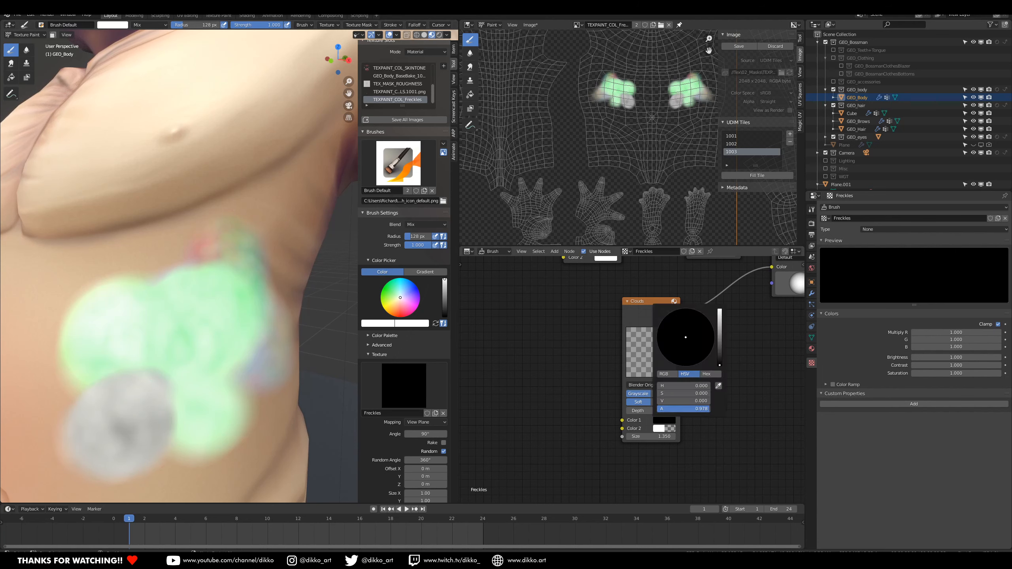
{"action": "left_click_drag", "start_coordinate": [694, 410], "coordinate": [672, 411]}
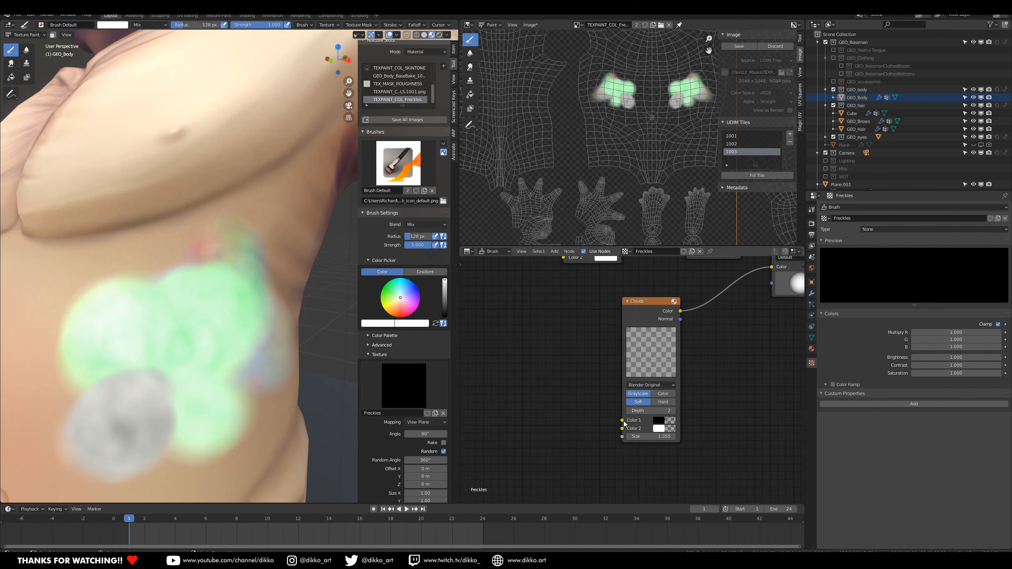
{"action": "left_click", "coordinate": [661, 429]}
{"action": "left_click_drag", "start_coordinate": [690, 417], "coordinate": [719, 409]}
{"action": "left_click", "coordinate": [664, 420]}
{"action": "left_click_drag", "start_coordinate": [59, 286], "coordinate": [74, 301]}
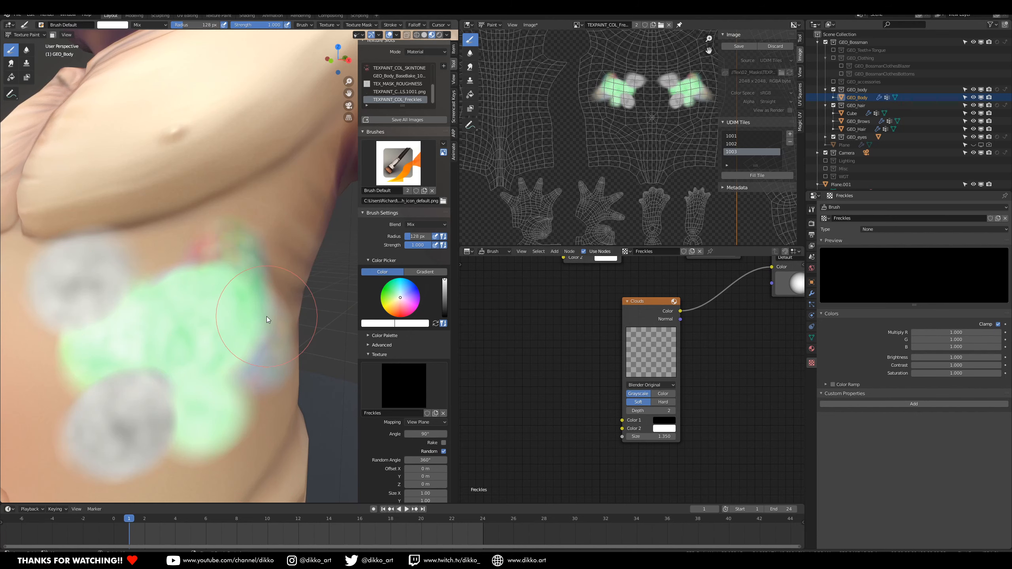
Step: Move the Clouds node away from the Output node and insert a ColorRamp node on the link between them
{"action": "key", "text": "shift+a"}
{"action": "left_click", "coordinate": [638, 336]}
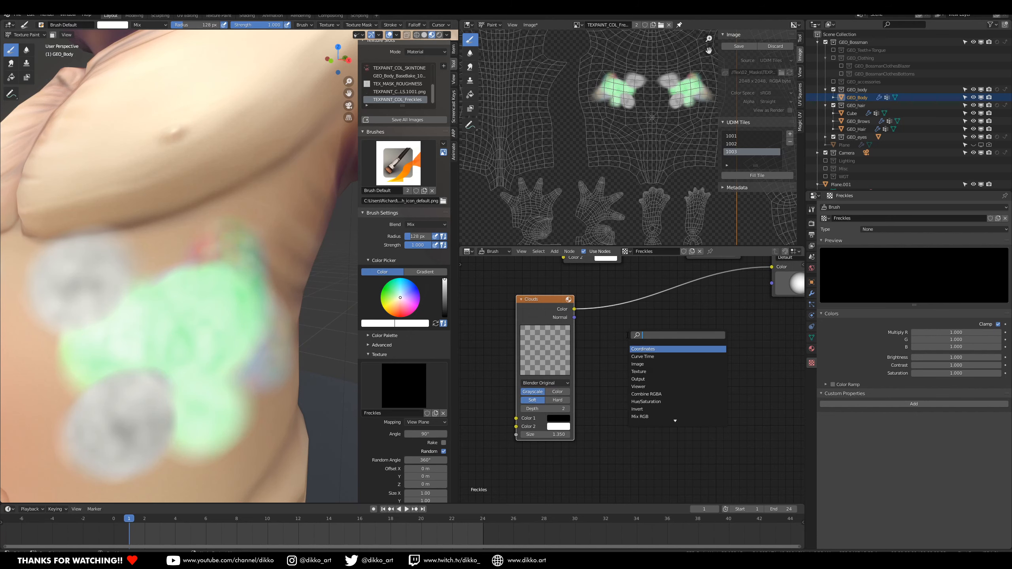
{"action": "type", "text": "ra"}
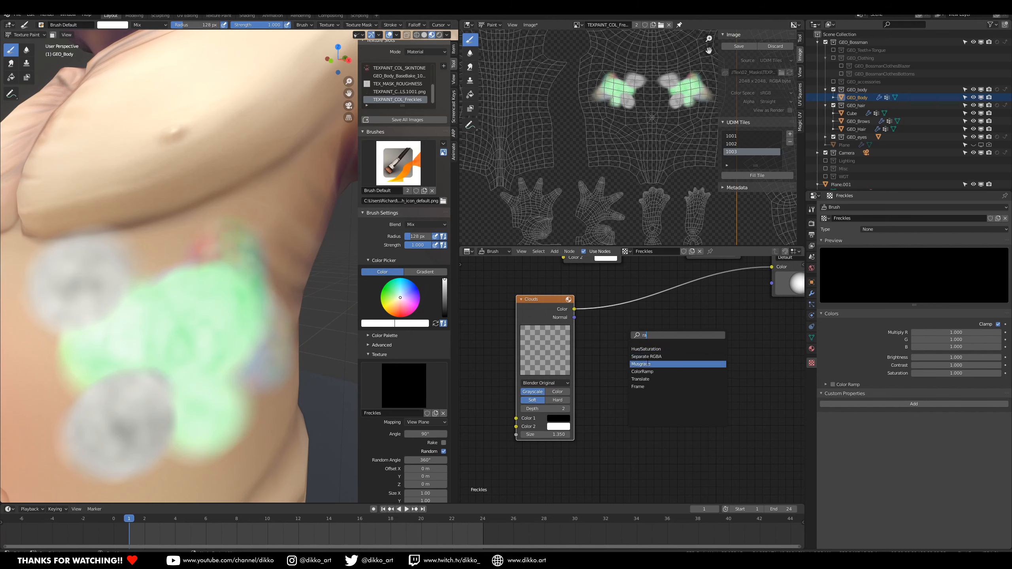
{"action": "left_click", "coordinate": [642, 372]}
{"action": "left_click", "coordinate": [613, 313]}
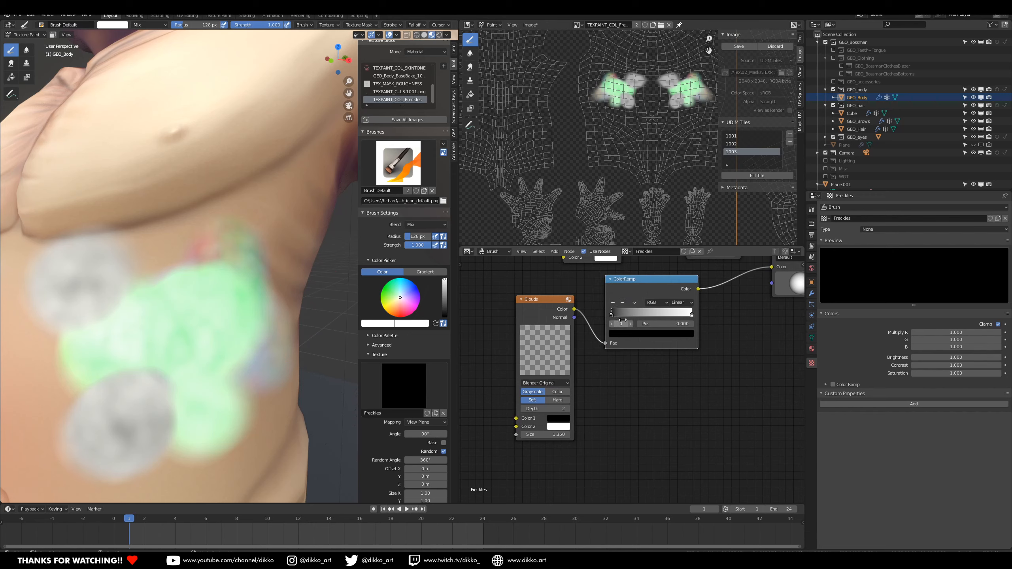
Step: Move the ColorRamp's black stop to about the middle and its white stop to 0.614, and paint over the belly patch
{"action": "left_click_drag", "start_coordinate": [613, 313], "coordinate": [661, 315]}
{"action": "left_click", "coordinate": [94, 312]}
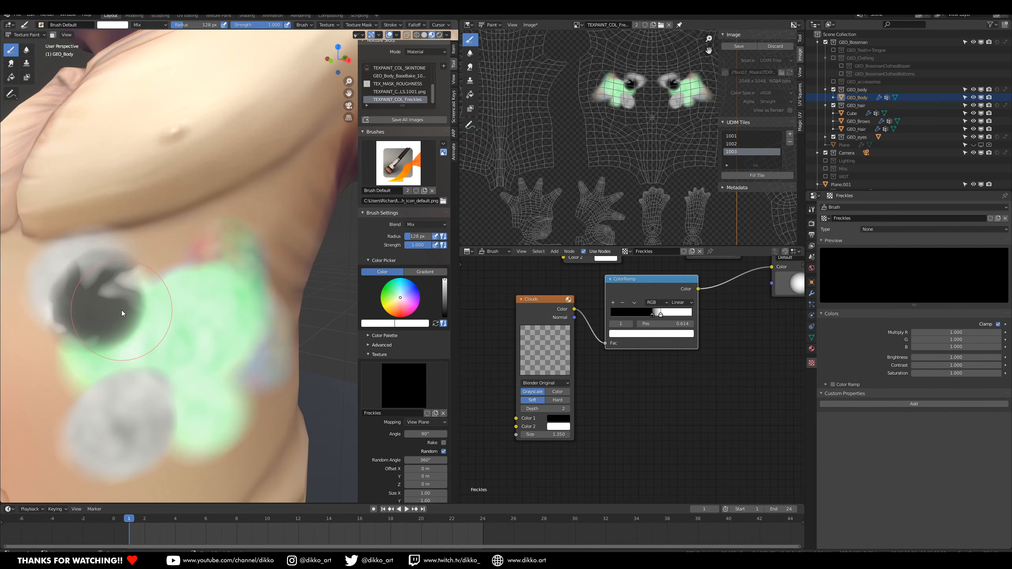
{"action": "scroll", "coordinate": [122, 310], "scroll_direction": "down", "scroll_amount": 3}
{"action": "mouse_move", "coordinate": [137, 323]}
{"action": "left_mouse_down"}
{"action": "mouse_move", "coordinate": [215, 306]}
{"action": "mouse_move", "coordinate": [199, 299]}
{"action": "left_mouse_up"}
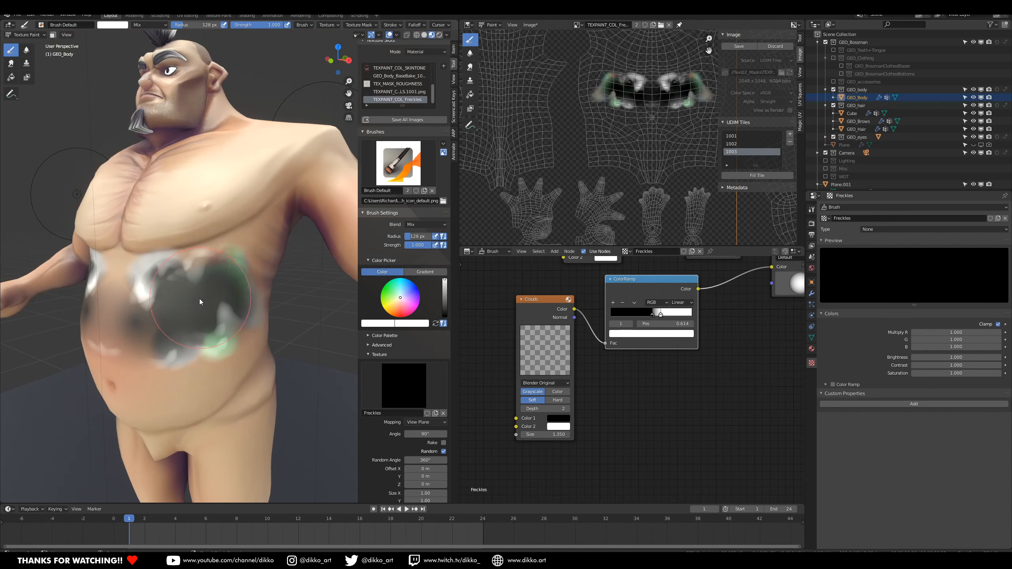
Step: Set the ColorRamp's black stop to 0.209 and its white stop to 0.332, testing the brush on the belly after each change
{"action": "left_click_drag", "start_coordinate": [652, 315], "coordinate": [628, 315]}
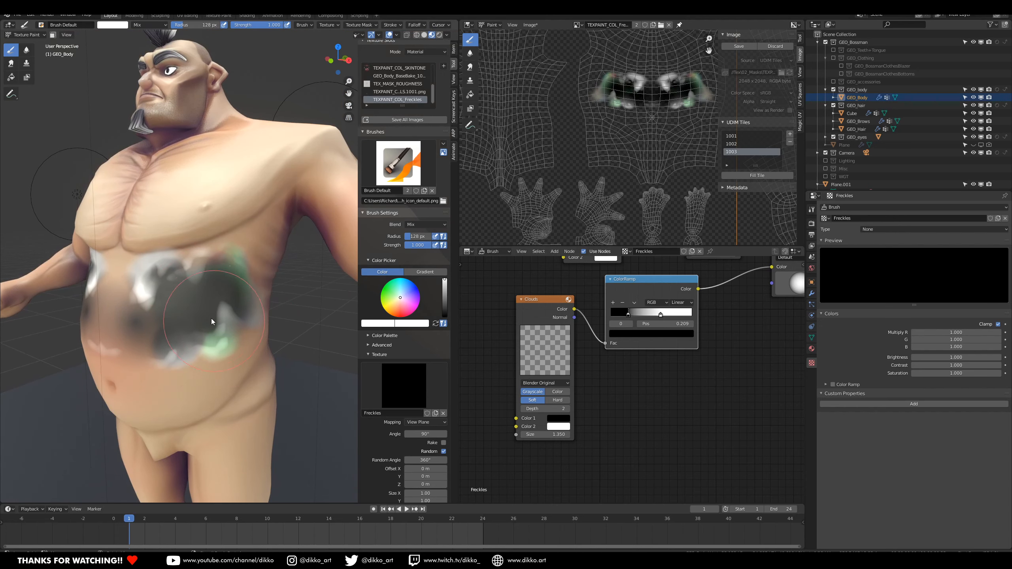
{"action": "left_click_drag", "start_coordinate": [211, 318], "coordinate": [198, 320]}
{"action": "left_click_drag", "start_coordinate": [639, 314], "coordinate": [633, 315]}
{"action": "left_click_drag", "start_coordinate": [248, 310], "coordinate": [212, 323]}
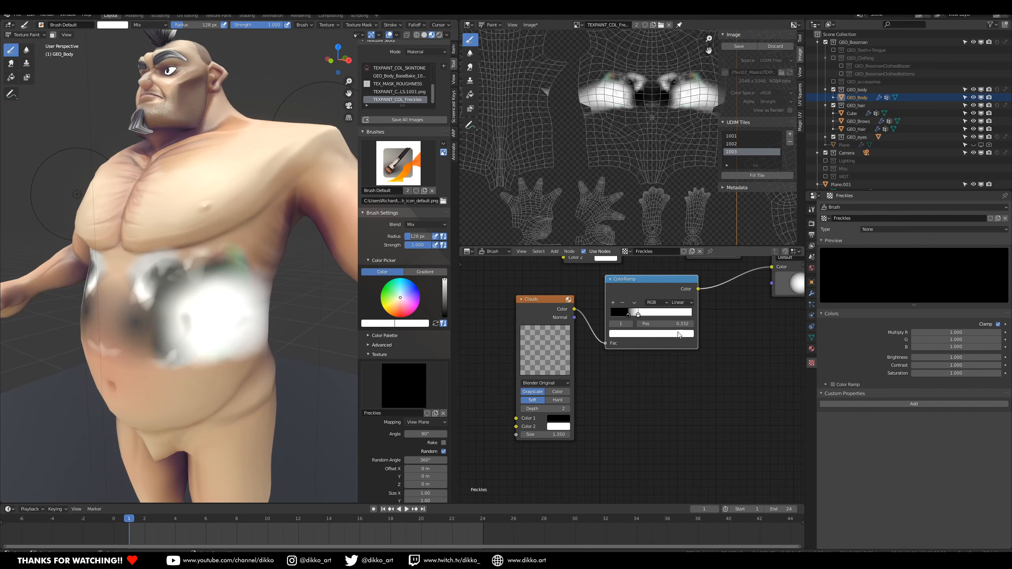
Step: Set the ColorRamp's black stop to 0.336 and a fully transparent white stop at 0.800, testing the brush on the belly and hip
{"action": "left_click_drag", "start_coordinate": [628, 315], "coordinate": [639, 315]}
{"action": "mouse_move", "coordinate": [182, 319]}
{"action": "left_mouse_down"}
{"action": "mouse_move", "coordinate": [192, 332]}
{"action": "mouse_move", "coordinate": [207, 310]}
{"action": "left_mouse_up"}
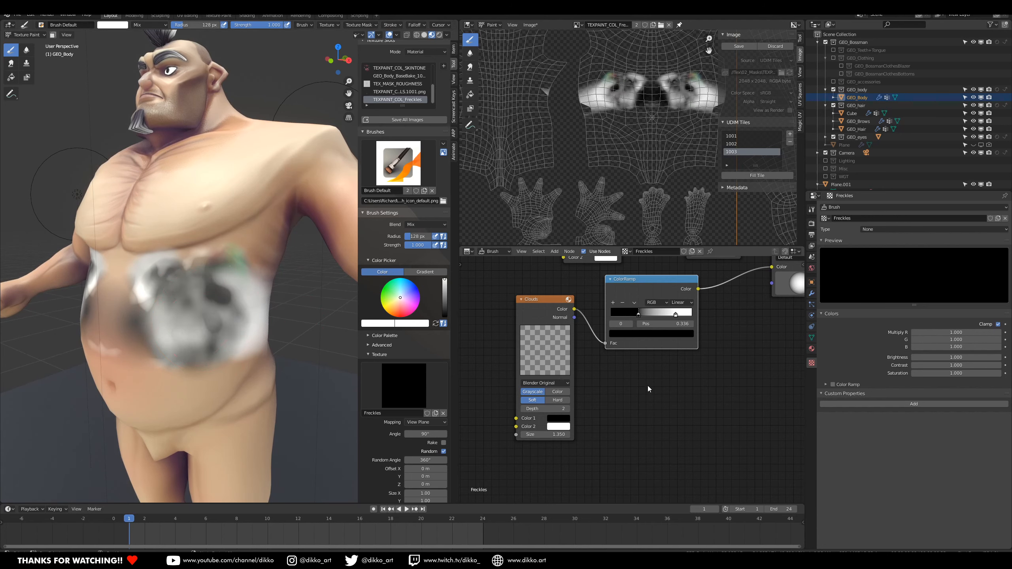
{"action": "left_click", "coordinate": [677, 315]}
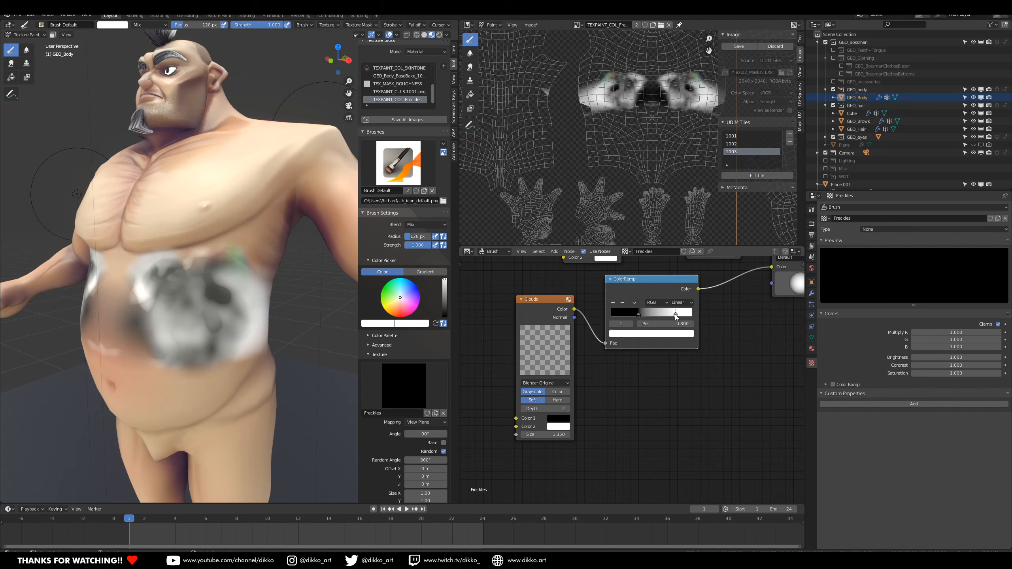
{"action": "left_click", "coordinate": [668, 335]}
{"action": "left_click_drag", "start_coordinate": [659, 322], "coordinate": [613, 322]}
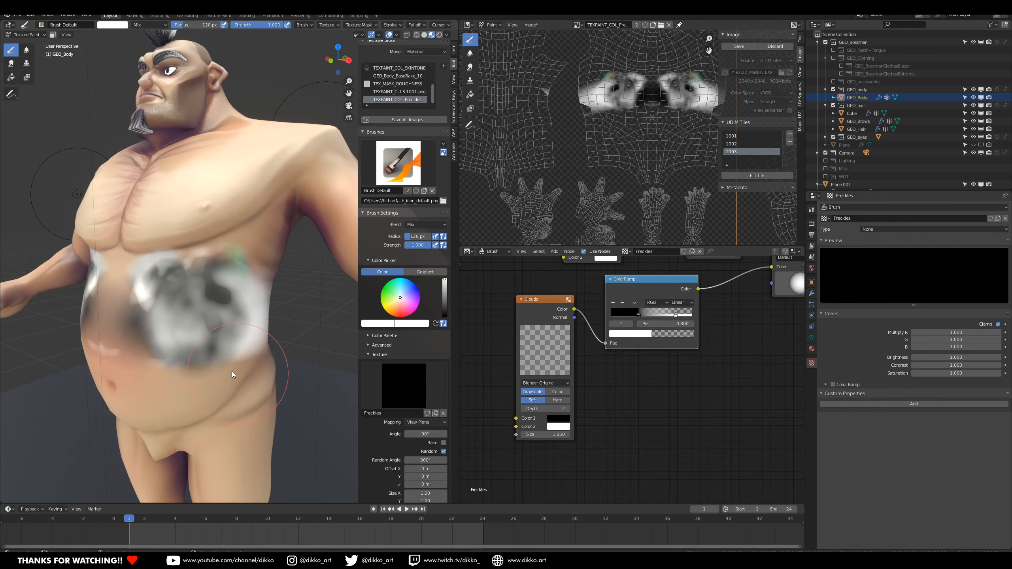
{"action": "left_click_drag", "start_coordinate": [224, 373], "coordinate": [210, 407]}
Step: Reduce the brush radius to 75 px and paint a test dab on the upper thigh
{"action": "middle_click_drag", "start_coordinate": [256, 423], "coordinate": [247, 329], "text": "shift"}
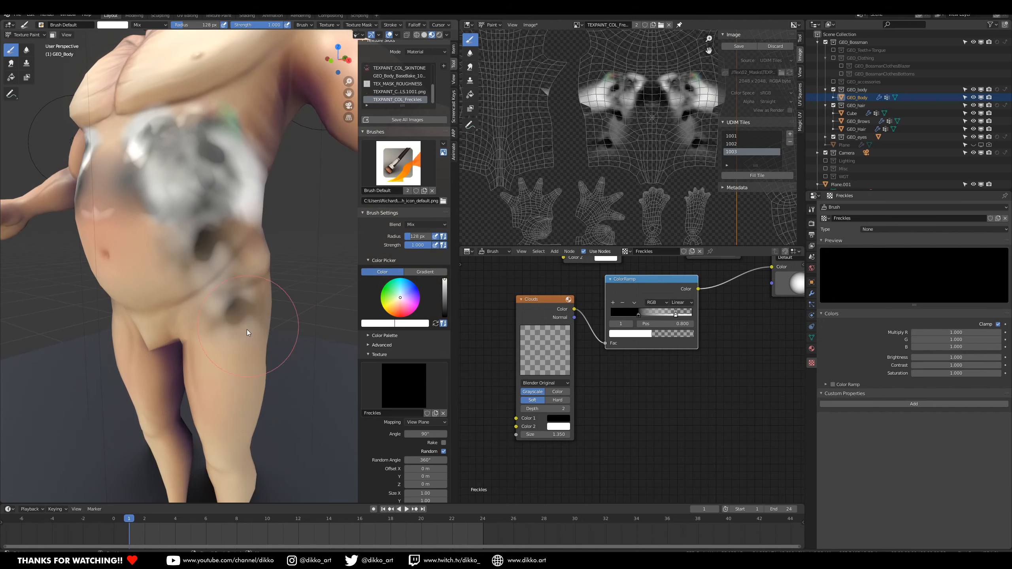
{"action": "key", "text": "f"}
{"action": "left_click", "coordinate": [231, 385]}
{"action": "left_click", "coordinate": [221, 366]}
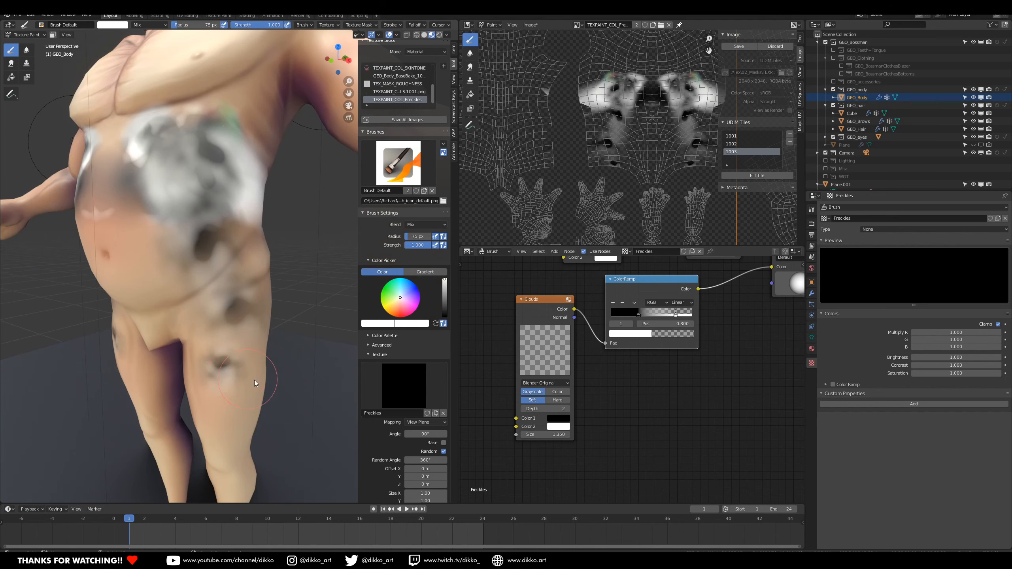
Step: Set the ColorRamp's transparent white stop to position 0.477 and paint test dabs on the thigh
{"action": "left_click_drag", "start_coordinate": [675, 315], "coordinate": [650, 318]}
{"action": "left_click", "coordinate": [249, 408]}
{"action": "mouse_move", "coordinate": [221, 430]}
{"action": "middle_mouse_down"}
{"action": "mouse_move", "coordinate": [184, 360]}
{"action": "mouse_move", "coordinate": [216, 365]}
{"action": "mouse_move", "coordinate": [252, 331]}
{"action": "middle_mouse_up"}
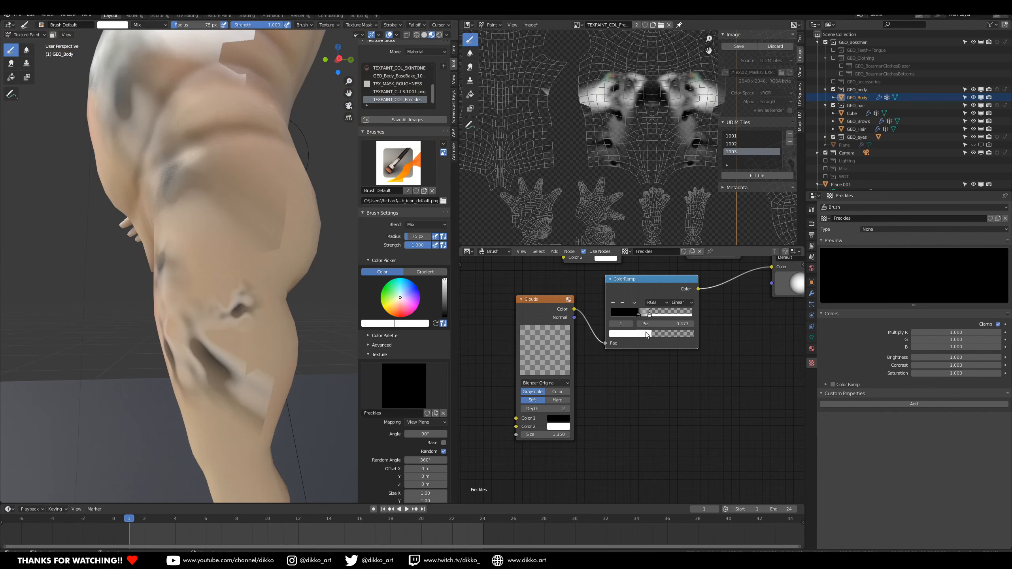
Step: Paint a mirrored test dab on the lower belly beneath the navel
{"action": "scroll", "coordinate": [242, 353], "scroll_direction": "down", "scroll_amount": 5}
{"action": "middle_click_drag", "start_coordinate": [242, 353], "coordinate": [312, 355]}
{"action": "scroll", "coordinate": [243, 330], "scroll_direction": "down", "scroll_amount": 4}
{"action": "middle_click_drag", "start_coordinate": [241, 329], "coordinate": [216, 329]}
{"action": "scroll", "coordinate": [216, 329], "scroll_direction": "up", "scroll_amount": 4}
{"action": "scroll", "coordinate": [215, 217], "scroll_direction": "up", "scroll_amount": 3}
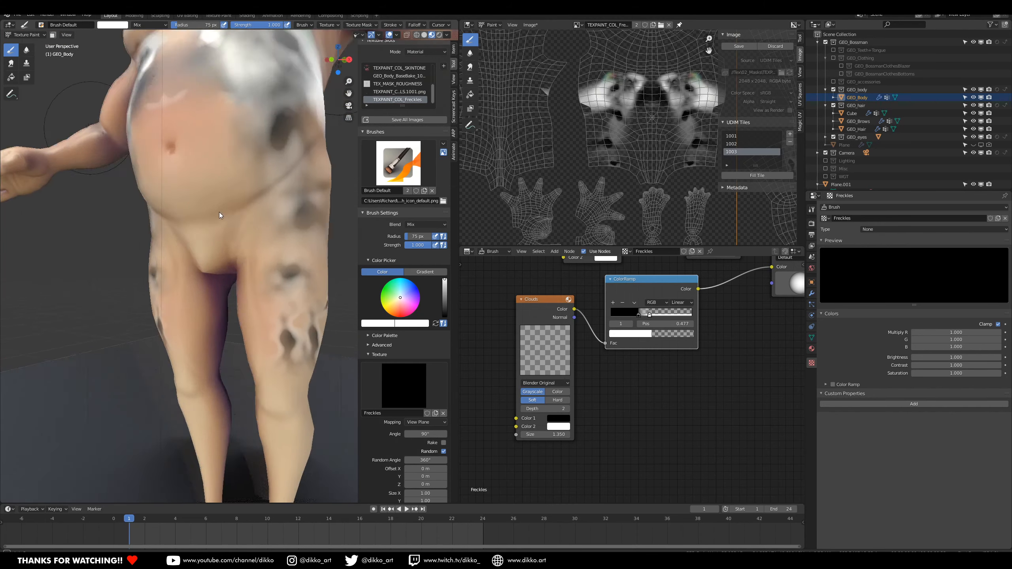
{"action": "middle_click_drag", "start_coordinate": [219, 212], "coordinate": [243, 191]}
{"action": "middle_click_drag", "start_coordinate": [221, 159], "coordinate": [223, 258], "text": "shift"}
{"action": "scroll", "coordinate": [239, 249], "scroll_direction": "up", "scroll_amount": 3}
{"action": "left_click_drag", "start_coordinate": [228, 254], "coordinate": [230, 256]}
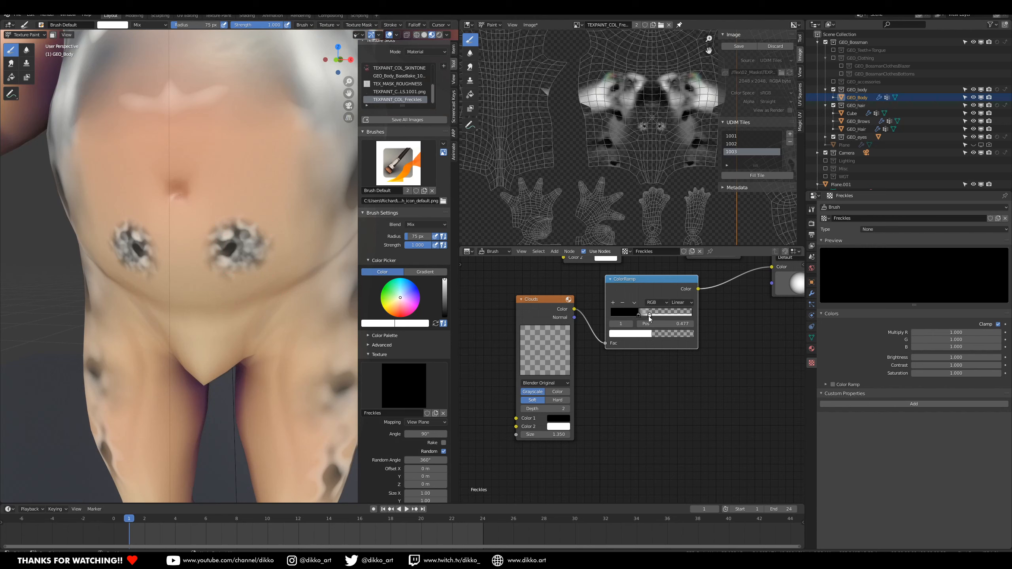
Step: Change the ColorRamp's transparent white stop to black and paint test dabs beside the navel
{"action": "left_click", "coordinate": [661, 335]}
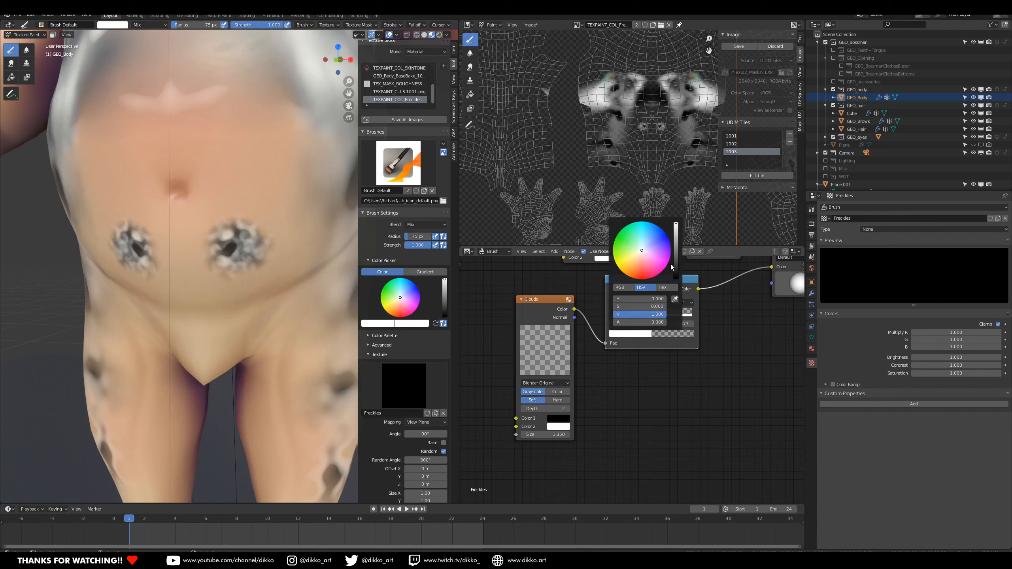
{"action": "left_click_drag", "start_coordinate": [673, 268], "coordinate": [673, 280]}
{"action": "left_click", "coordinate": [258, 202]}
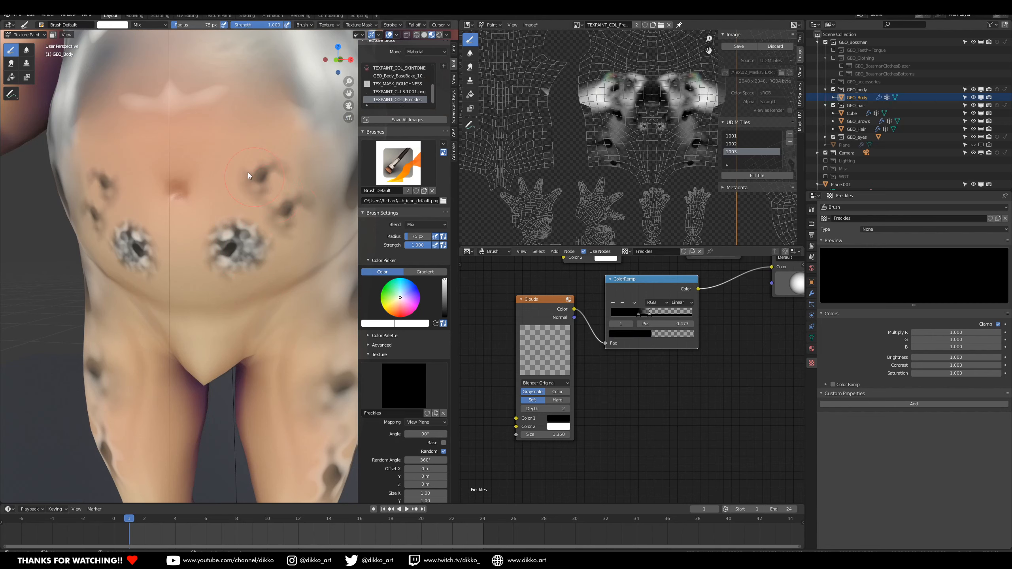
Step: Paint mirrored test dabs around the navel and across the lower belly
{"action": "left_click", "coordinate": [220, 153]}
{"action": "left_click", "coordinate": [227, 217]}
{"action": "left_click", "coordinate": [248, 155]}
{"action": "left_click", "coordinate": [240, 136]}
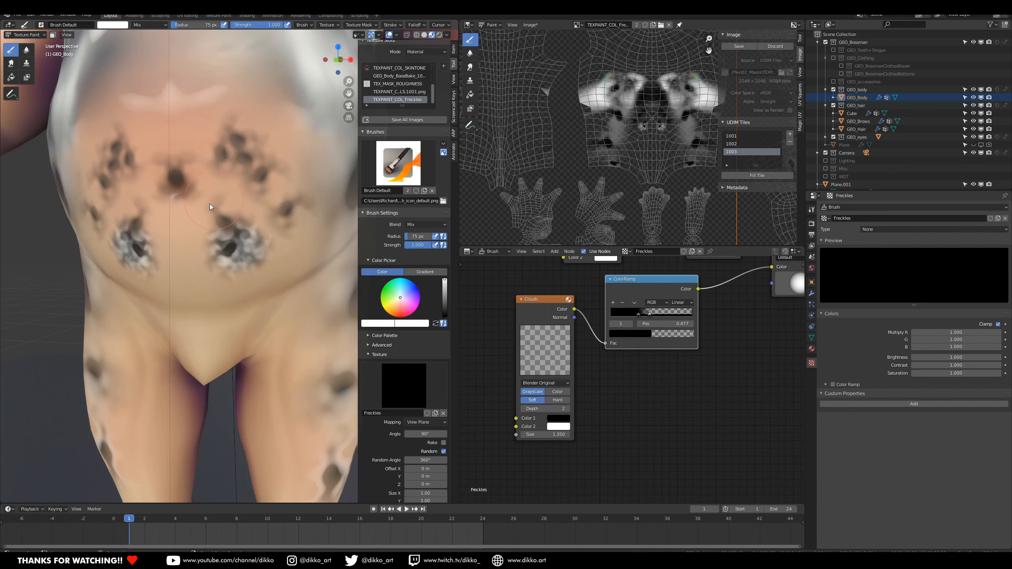
{"action": "left_click", "coordinate": [187, 305]}
{"action": "left_click", "coordinate": [285, 309]}
Step: Paint test dabs on the side of the hip and on the front of the body
{"action": "scroll", "coordinate": [286, 261], "scroll_direction": "down", "scroll_amount": 6}
{"action": "mouse_move", "coordinate": [216, 311]}
{"action": "middle_mouse_down"}
{"action": "mouse_move", "coordinate": [275, 325]}
{"action": "mouse_move", "coordinate": [214, 323]}
{"action": "mouse_move", "coordinate": [180, 294]}
{"action": "middle_mouse_up"}
{"action": "scroll", "coordinate": [234, 294], "scroll_direction": "up", "scroll_amount": 4}
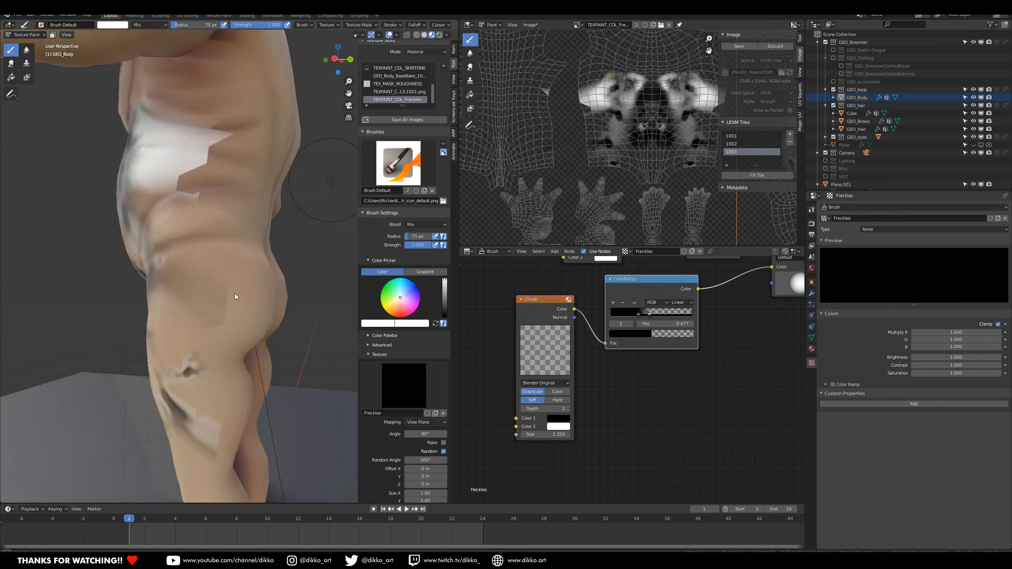
{"action": "left_click", "coordinate": [236, 312]}
{"action": "mouse_move", "coordinate": [192, 305]}
{"action": "middle_mouse_down"}
{"action": "mouse_move", "coordinate": [269, 328]}
{"action": "mouse_move", "coordinate": [194, 201]}
{"action": "mouse_move", "coordinate": [218, 235]}
{"action": "mouse_move", "coordinate": [200, 244]}
{"action": "middle_mouse_up"}
{"action": "left_click", "coordinate": [191, 206]}
Step: Set the brush blend mode to Erase Alpha and erase the test paint from the belly
{"action": "scroll", "coordinate": [201, 244], "scroll_direction": "down", "scroll_amount": 5}
{"action": "left_click", "coordinate": [166, 26]}
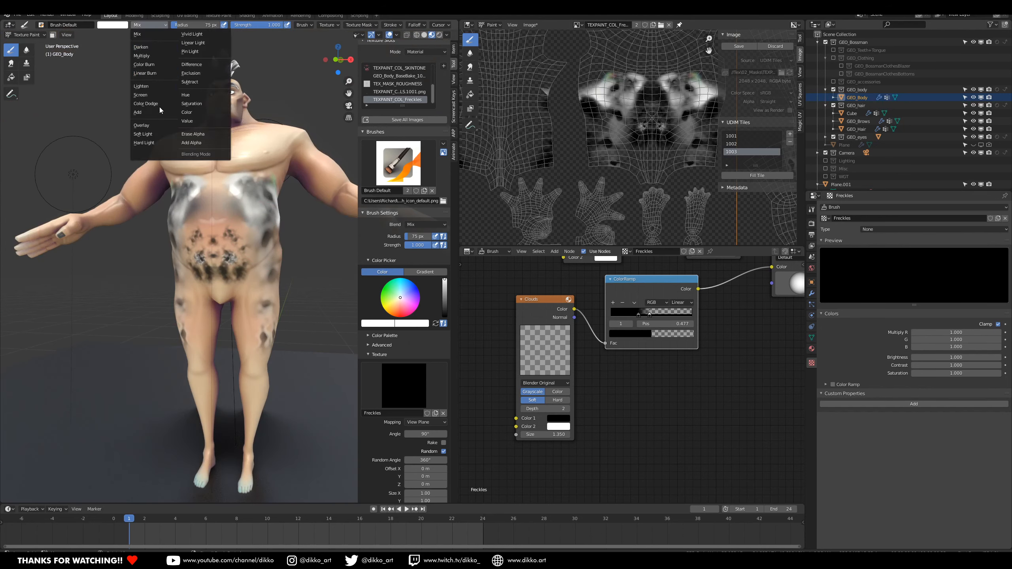
{"action": "left_click", "coordinate": [201, 135]}
{"action": "mouse_move", "coordinate": [201, 135]}
{"action": "middle_mouse_down"}
{"action": "mouse_move", "coordinate": [252, 208]}
{"action": "mouse_move", "coordinate": [198, 208]}
{"action": "middle_mouse_up"}
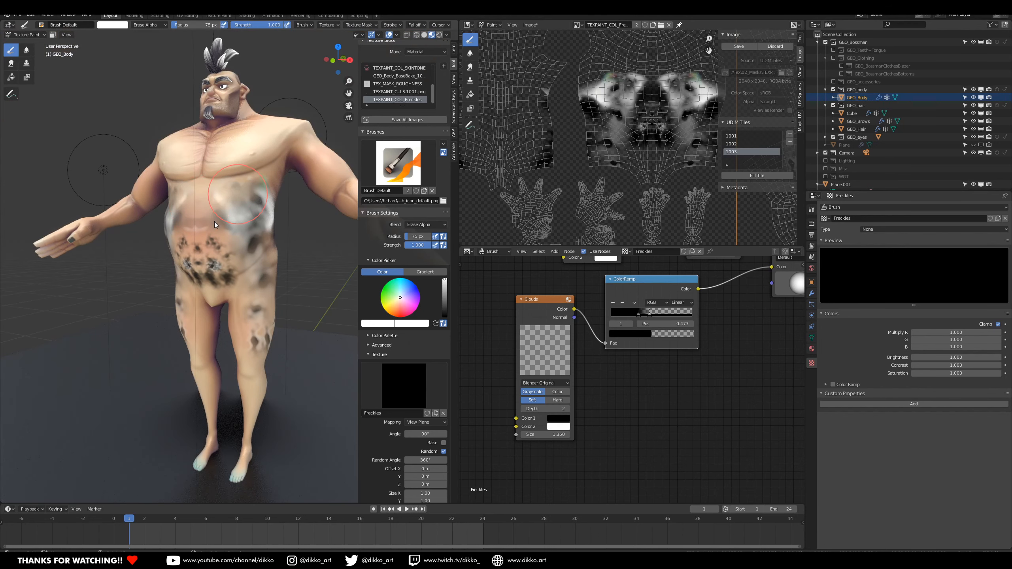
{"action": "mouse_move", "coordinate": [220, 228]}
{"action": "left_mouse_down"}
{"action": "mouse_move", "coordinate": [198, 221]}
{"action": "mouse_move", "coordinate": [220, 287]}
{"action": "left_mouse_up"}
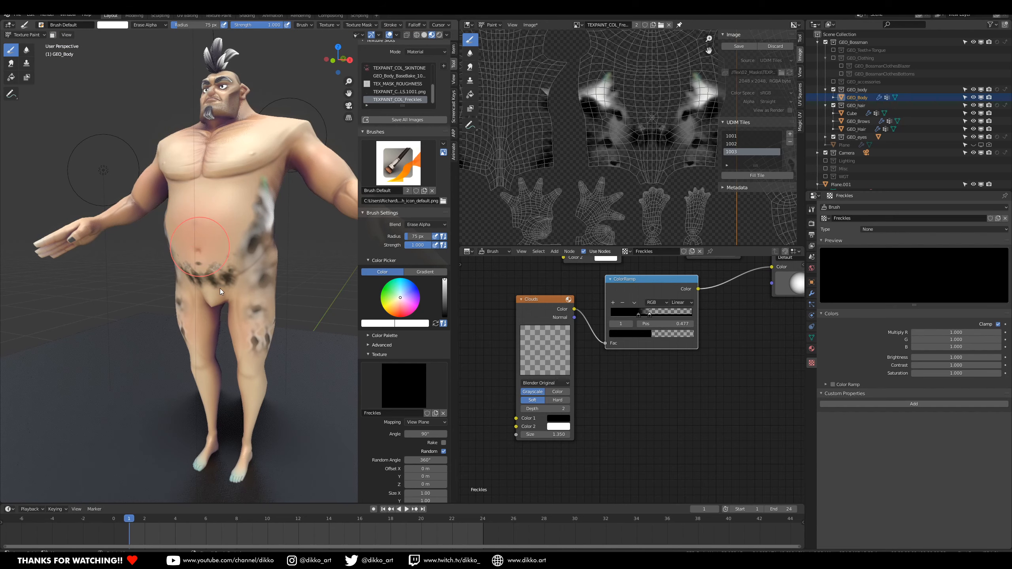
{"action": "middle_click_drag", "start_coordinate": [223, 263], "coordinate": [224, 289]}
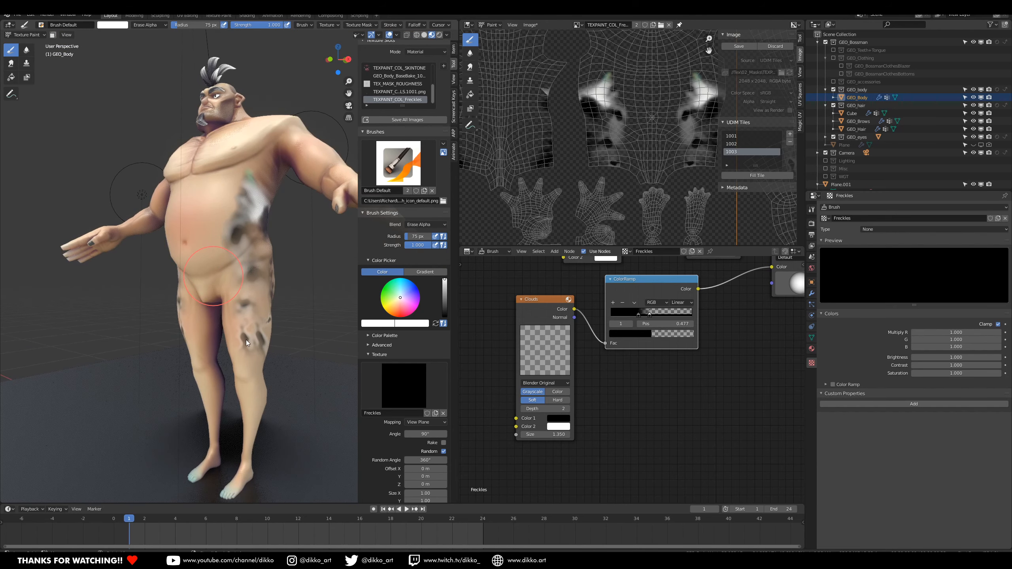
Step: Erase the remaining test paint from the waist, hips and thighs
{"action": "middle_click_drag", "start_coordinate": [265, 358], "coordinate": [245, 190]}
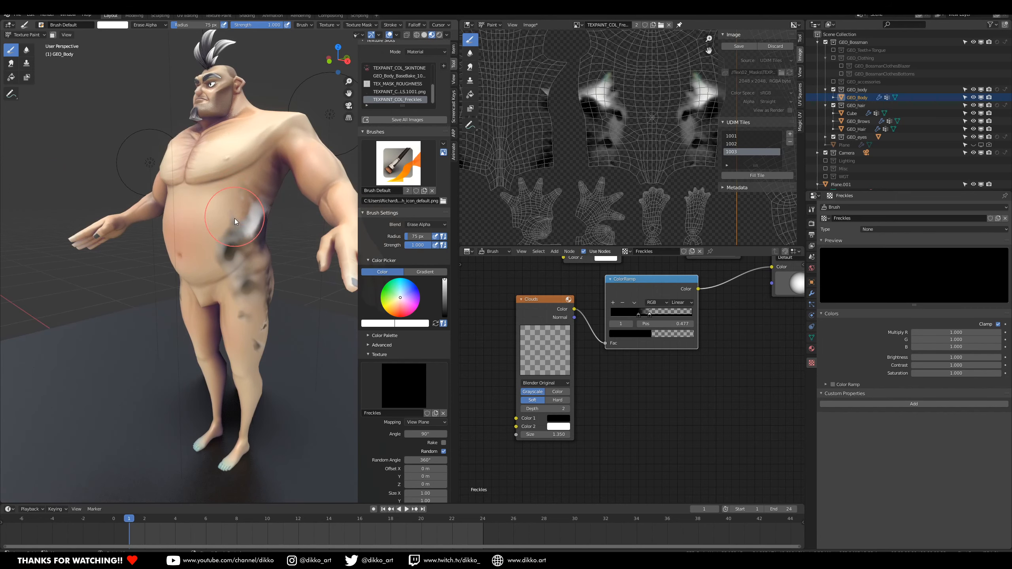
{"action": "left_click_drag", "start_coordinate": [241, 283], "coordinate": [240, 190]}
{"action": "middle_click_drag", "start_coordinate": [229, 250], "coordinate": [198, 289]}
{"action": "left_click_drag", "start_coordinate": [210, 353], "coordinate": [235, 255]}
{"action": "mouse_move", "coordinate": [209, 327]}
{"action": "middle_mouse_down"}
{"action": "mouse_move", "coordinate": [299, 331]}
{"action": "mouse_move", "coordinate": [212, 328]}
{"action": "middle_mouse_up"}
Step: Move the Clouds node aside and link the Noise node's Color output to the ColorRamp instead of the Scale node
{"action": "middle_click_drag", "start_coordinate": [621, 377], "coordinate": [682, 430]}
{"action": "scroll", "coordinate": [683, 430], "scroll_direction": "up", "scroll_amount": 1}
{"action": "scroll", "coordinate": [638, 418], "scroll_direction": "down", "scroll_amount": 1}
{"action": "left_click_drag", "start_coordinate": [611, 362], "coordinate": [533, 370]}
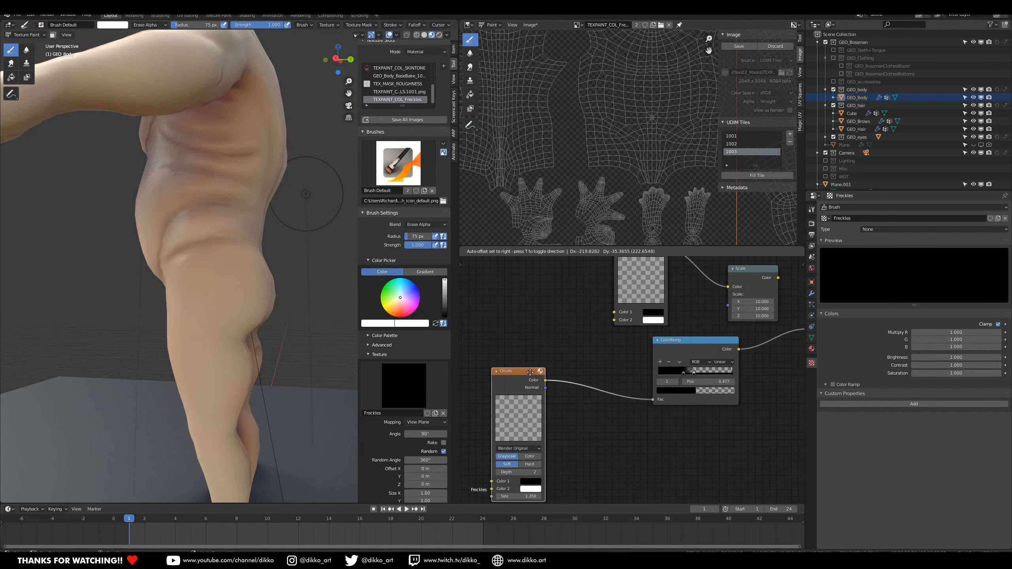
{"action": "middle_click_drag", "start_coordinate": [533, 370], "coordinate": [520, 409]}
{"action": "left_click_drag", "start_coordinate": [638, 290], "coordinate": [561, 290]}
{"action": "left_click_drag", "start_coordinate": [719, 331], "coordinate": [653, 368]}
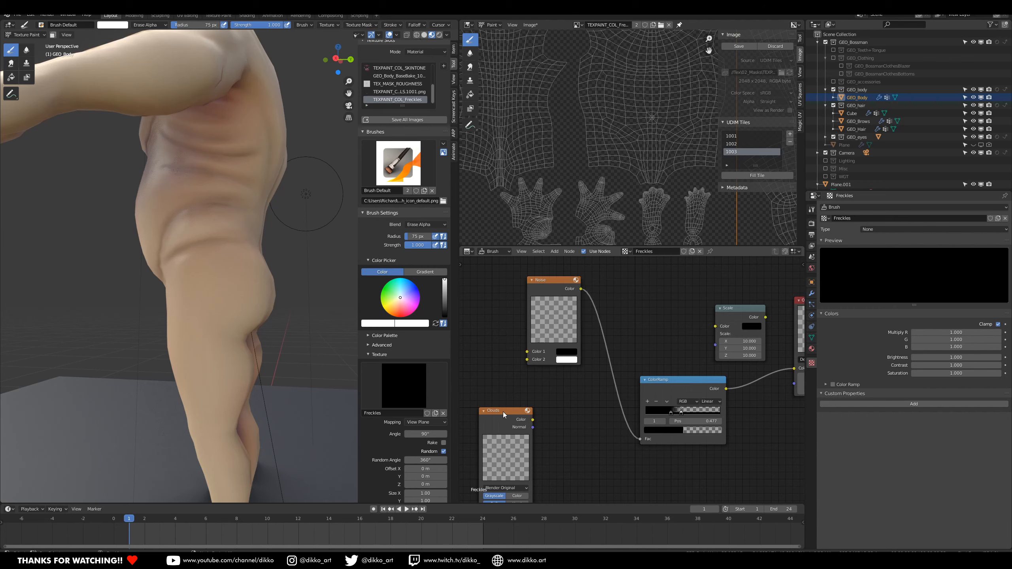
{"action": "left_click_drag", "start_coordinate": [504, 414], "coordinate": [514, 422]}
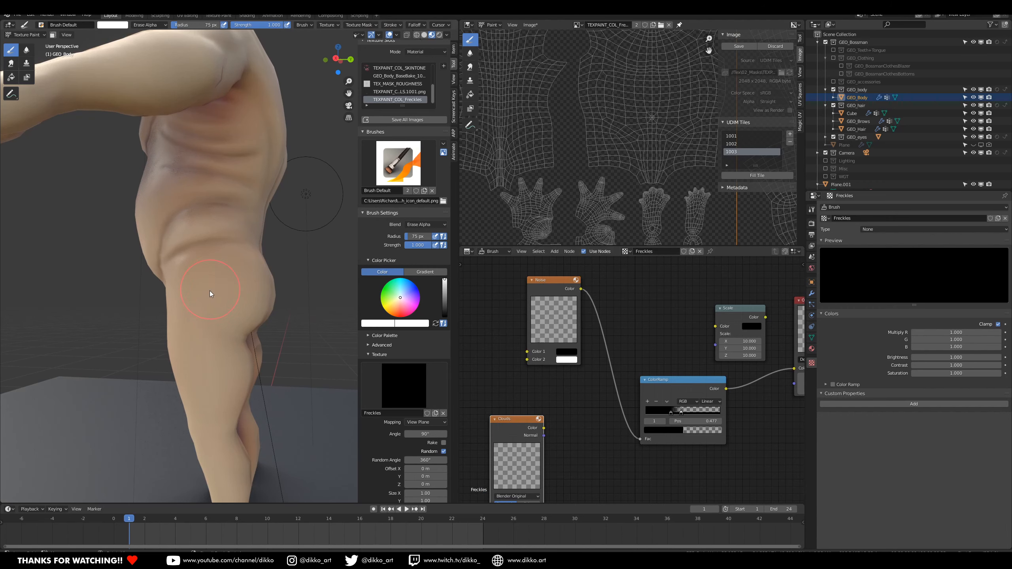
Step: Reconnect the Clouds node to the ColorRamp, move it closer and set the transparent stop to position 0.464
{"action": "scroll", "coordinate": [219, 300], "scroll_direction": "up", "scroll_amount": 3}
{"action": "middle_click_drag", "start_coordinate": [572, 440], "coordinate": [565, 407]}
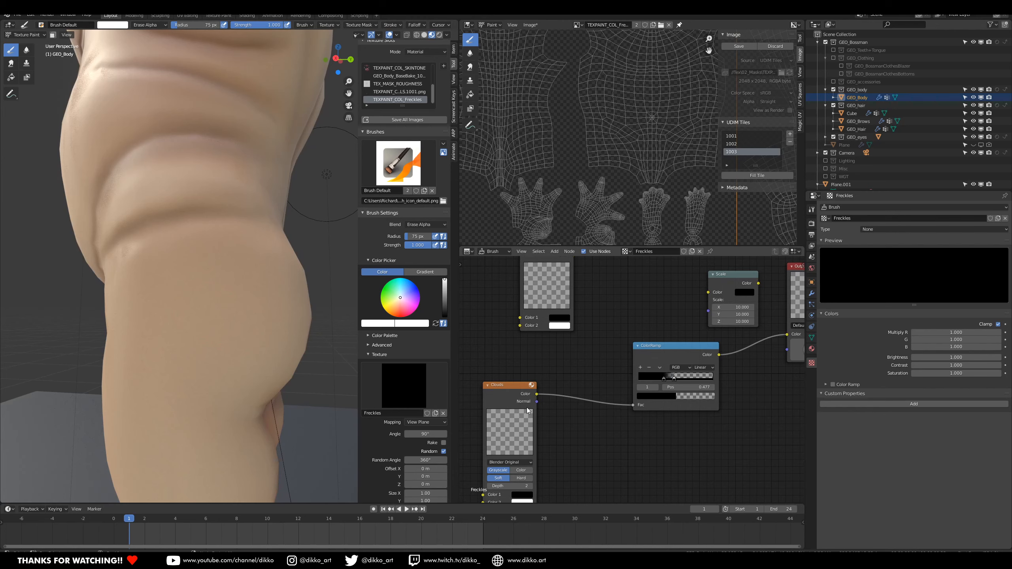
{"action": "middle_click_drag", "start_coordinate": [527, 408], "coordinate": [543, 354]}
{"action": "left_click_drag", "start_coordinate": [519, 340], "coordinate": [583, 317]}
{"action": "middle_click_drag", "start_coordinate": [631, 333], "coordinate": [581, 392]}
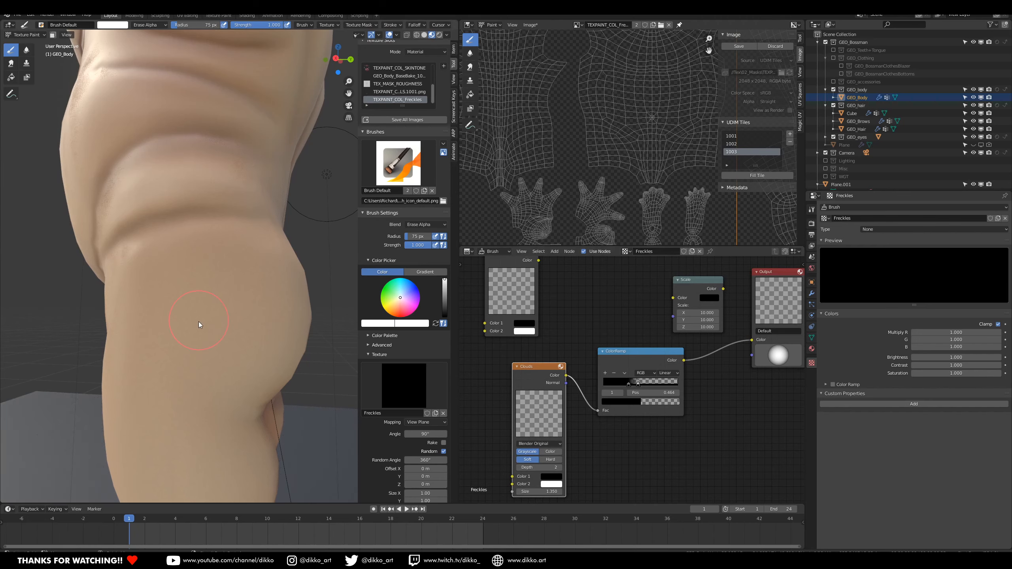
Step: Set the brush blend mode to Mix and link the Noise node's Color output to the ColorRamp's Fac input in place of Clouds
{"action": "left_click", "coordinate": [163, 26]}
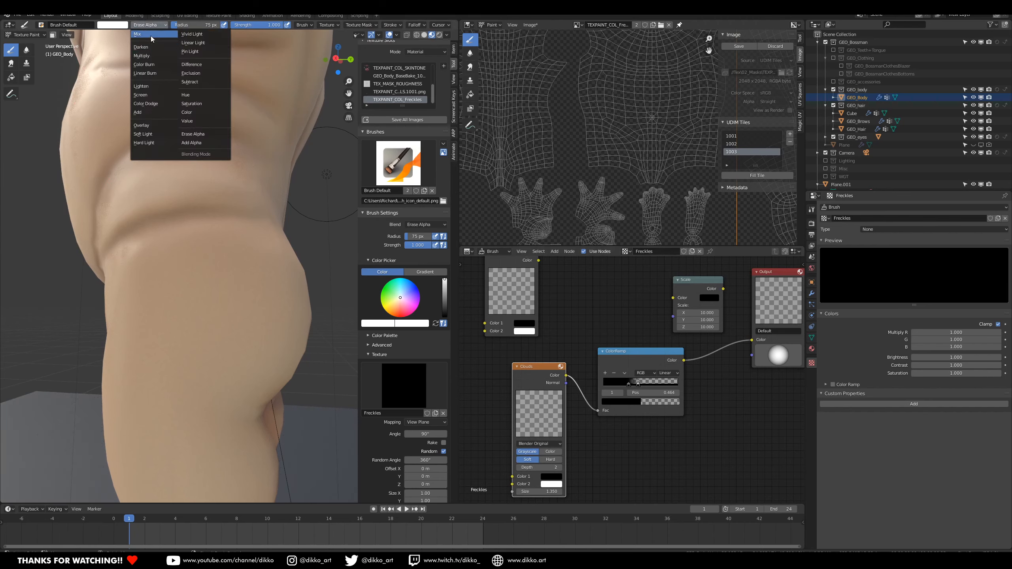
{"action": "left_click", "coordinate": [151, 38]}
{"action": "middle_click_drag", "start_coordinate": [536, 369], "coordinate": [581, 384]}
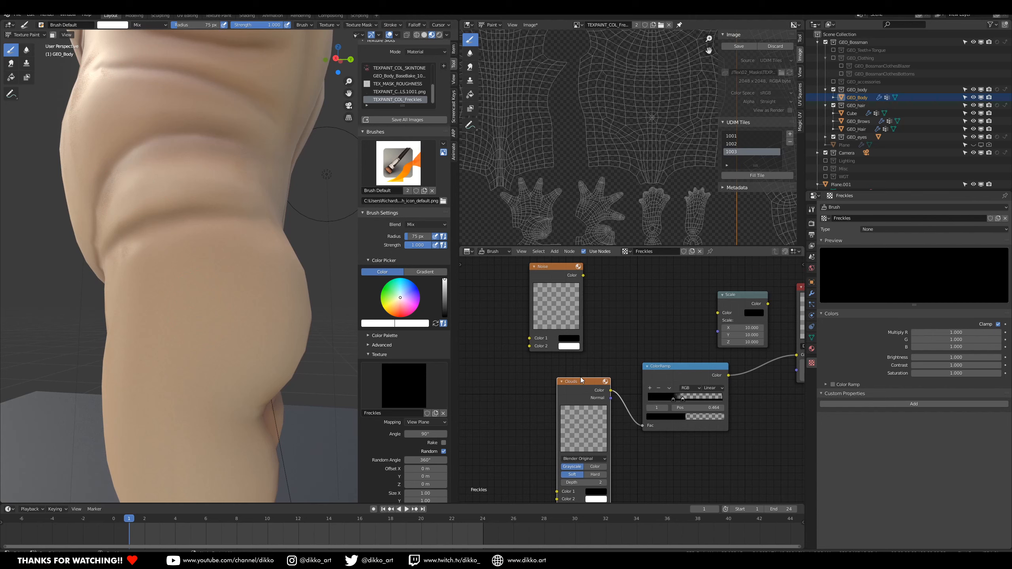
{"action": "left_click_drag", "start_coordinate": [581, 385], "coordinate": [520, 384]}
{"action": "left_click_drag", "start_coordinate": [583, 276], "coordinate": [647, 426]}
{"action": "left_click_drag", "start_coordinate": [648, 426], "coordinate": [647, 428]}
{"action": "left_click_drag", "start_coordinate": [583, 276], "coordinate": [642, 427]}
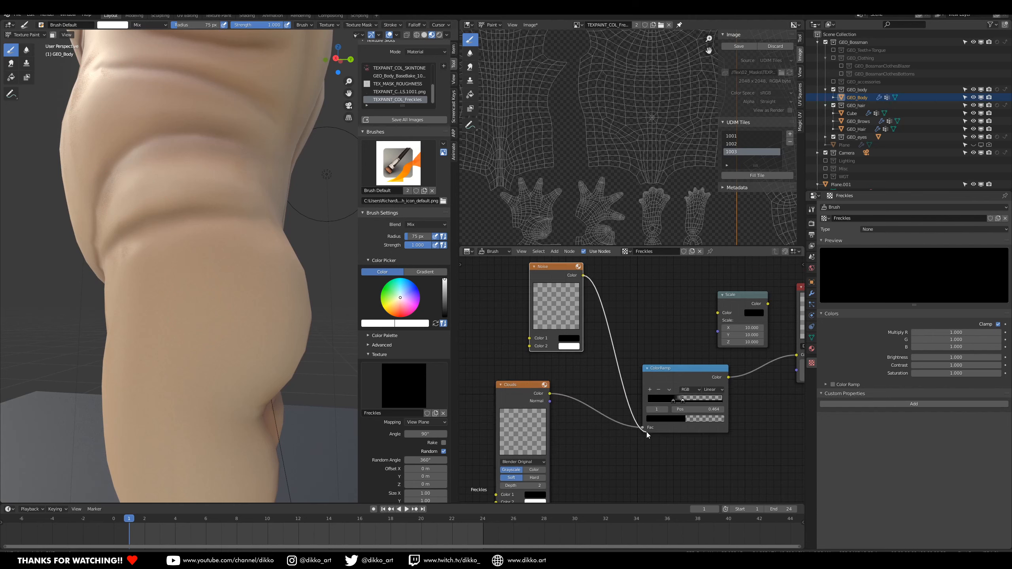
Step: Undo the first Noise test stroke and paint three separate test dabs on the side of the hip
{"action": "left_click", "coordinate": [237, 321]}
{"action": "left_click_drag", "start_coordinate": [237, 317], "coordinate": [239, 313]}
{"action": "scroll", "coordinate": [211, 311], "scroll_direction": "up", "scroll_amount": 3}
{"action": "key", "text": "ctrl+z"}
{"action": "left_click", "coordinate": [166, 292]}
{"action": "left_click", "coordinate": [211, 339]}
{"action": "left_click", "coordinate": [239, 285]}
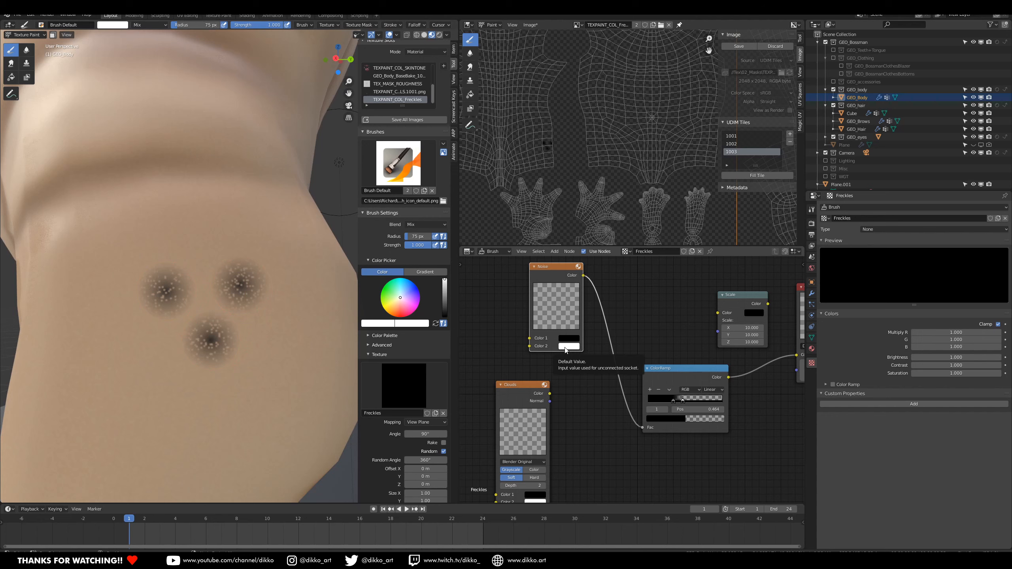
Step: Try a higher position for the ColorRamp's transparent stop with one test dab, and undo the dab
{"action": "left_click_drag", "start_coordinate": [686, 399], "coordinate": [707, 400]}
{"action": "left_click", "coordinate": [312, 366]}
{"action": "key", "text": "ctrl+z"}
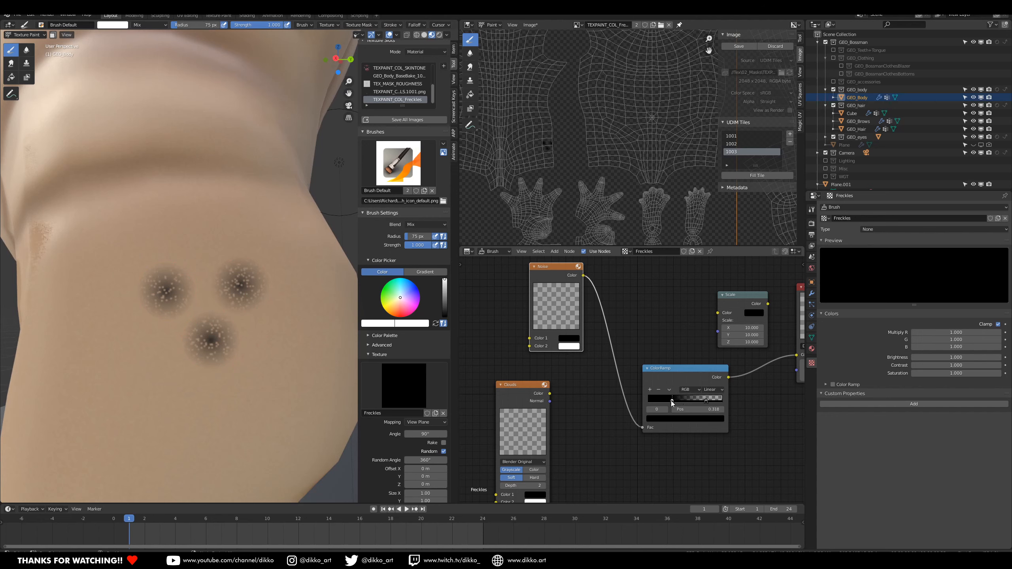
Step: Lower both ColorRamp stops, with the transparent one at position 0.232, and paint four test dabs on the hip
{"action": "left_click_drag", "start_coordinate": [708, 403], "coordinate": [665, 401]}
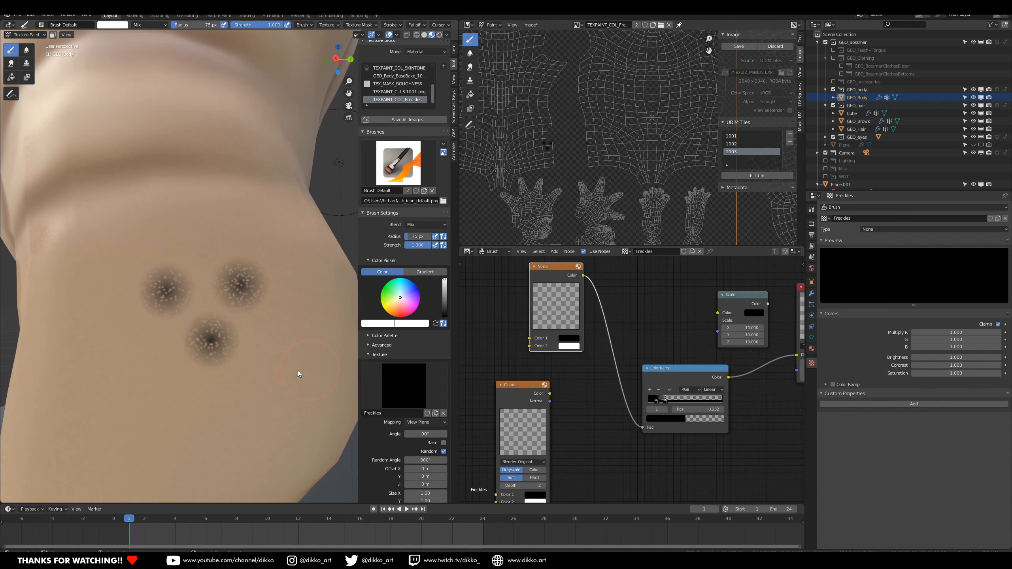
{"action": "left_click", "coordinate": [253, 378]}
{"action": "left_click", "coordinate": [285, 380]}
{"action": "left_click", "coordinate": [301, 339]}
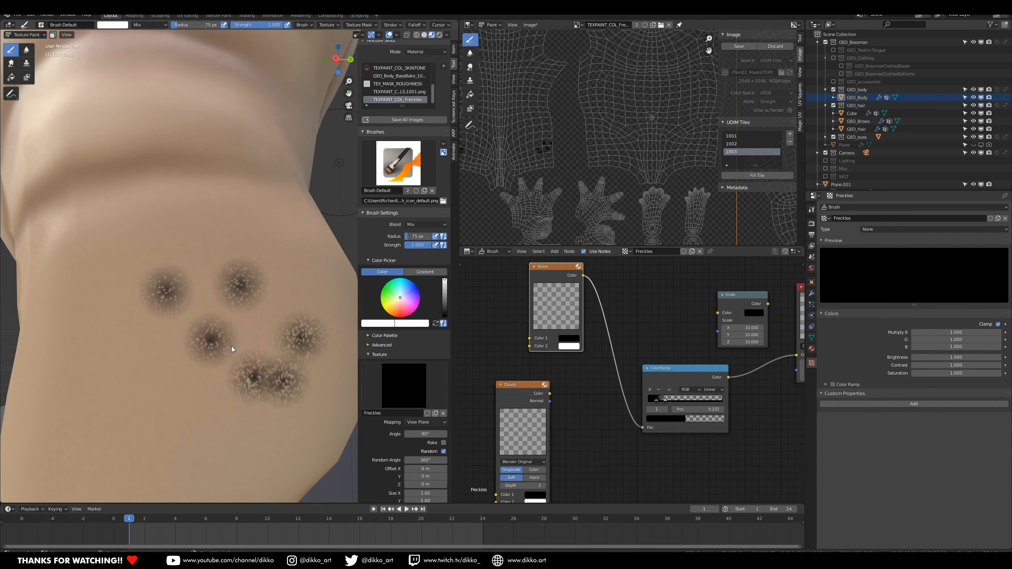
{"action": "left_click", "coordinate": [151, 375]}
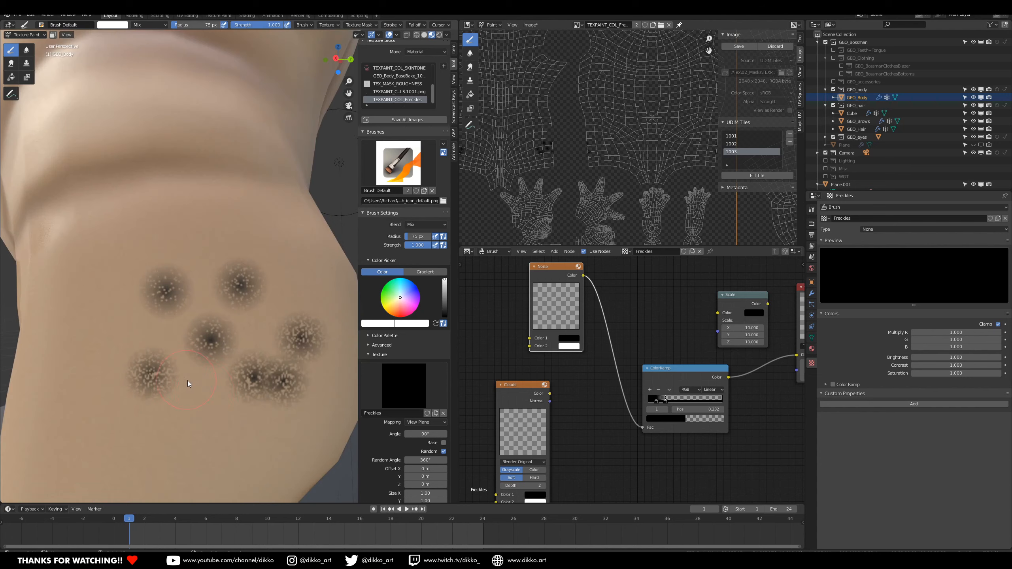
Step: Lower the ColorRamp's transparent stop to position 0.045 and paint more test dabs below the others on the hip
{"action": "left_click_drag", "start_coordinate": [656, 402], "coordinate": [646, 402]}
{"action": "left_click", "coordinate": [188, 426]}
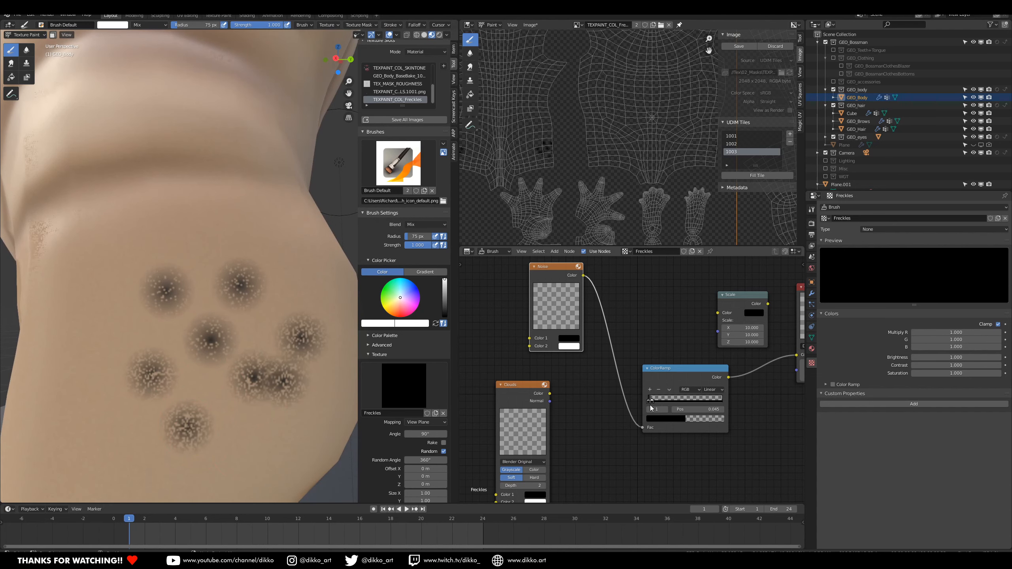
{"action": "left_click", "coordinate": [235, 451]}
{"action": "scroll", "coordinate": [229, 422], "scroll_direction": "down", "scroll_amount": 2}
{"action": "left_click", "coordinate": [213, 431]}
Step: Lower the ColorRamp's transparent stop to position 0.000001 and paint two test dabs on the front side of the thigh
{"action": "middle_click_drag", "start_coordinate": [217, 434], "coordinate": [239, 366], "text": "shift"}
{"action": "scroll", "coordinate": [243, 382], "scroll_direction": "up", "scroll_amount": 2}
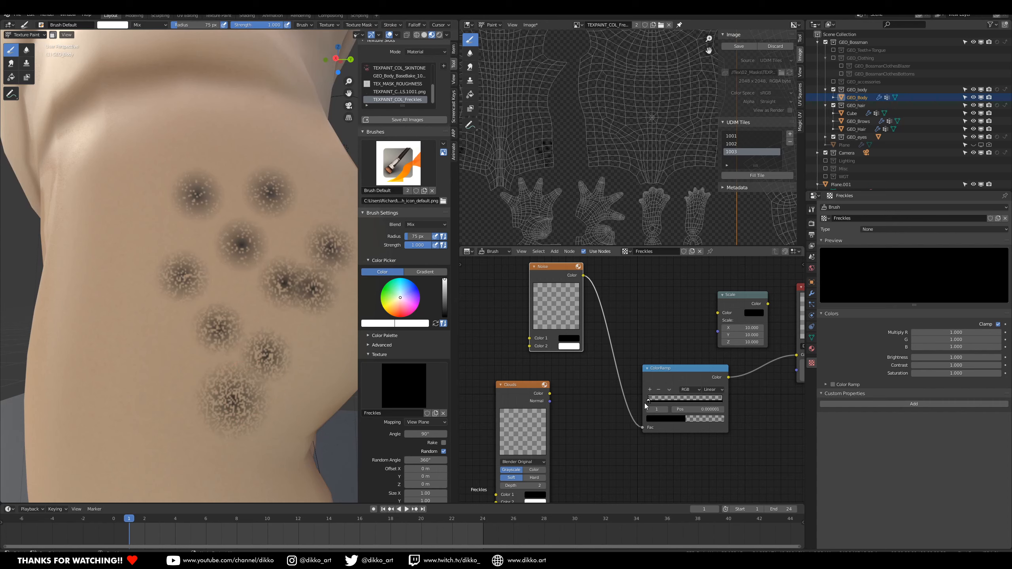
{"action": "left_click", "coordinate": [125, 380]}
{"action": "left_click", "coordinate": [121, 311]}
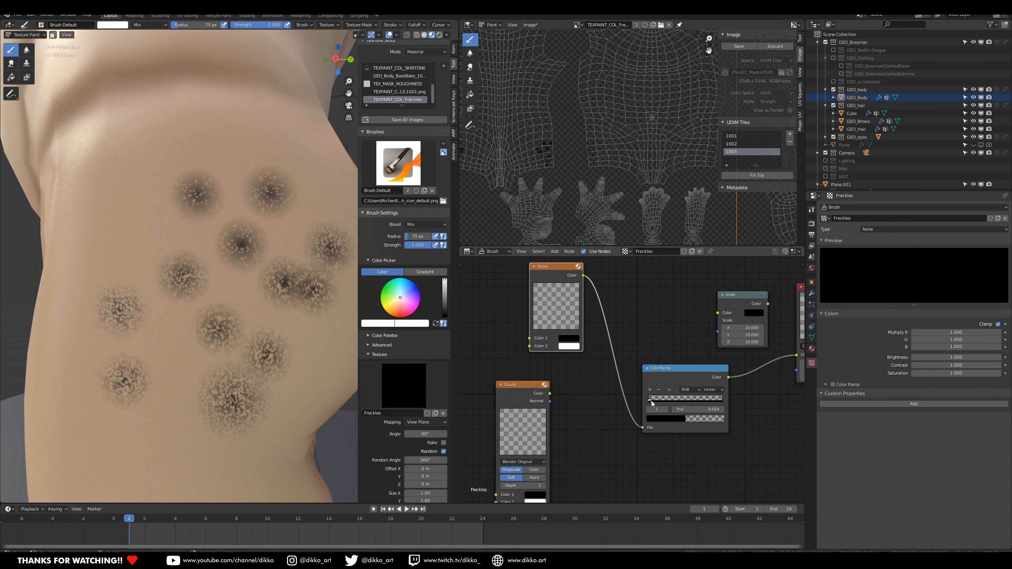
Step: Move the ColorRamp's opaque black stop past the transparent one to position 0.150 and paint test dabs on the hip and thigh
{"action": "mouse_move", "coordinate": [648, 400]}
{"action": "left_mouse_down"}
{"action": "mouse_move", "coordinate": [624, 400]}
{"action": "mouse_move", "coordinate": [656, 406]}
{"action": "left_mouse_up"}
{"action": "left_click", "coordinate": [129, 230]}
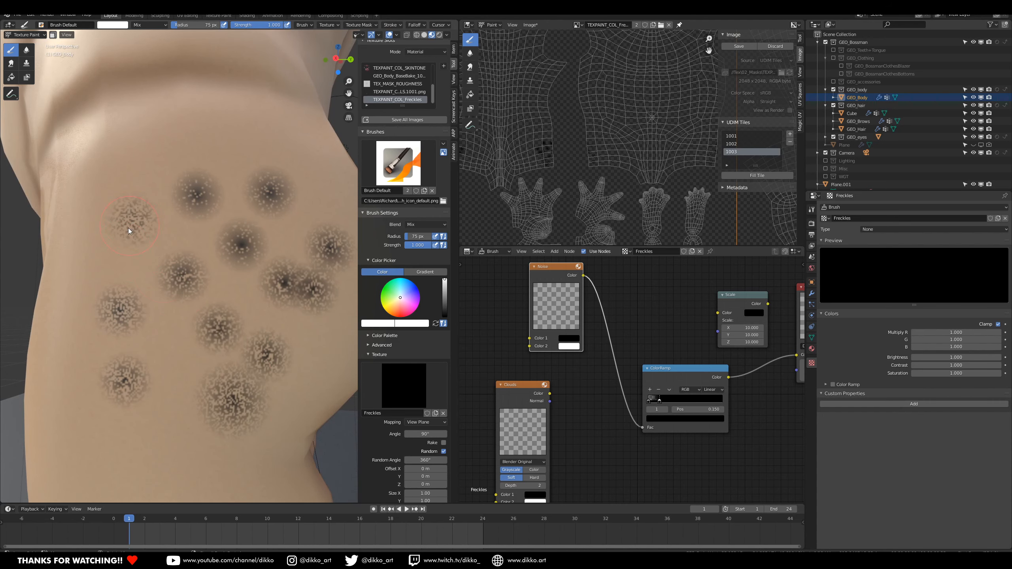
{"action": "left_click", "coordinate": [136, 156]}
{"action": "scroll", "coordinate": [192, 279], "scroll_direction": "down", "scroll_amount": 6}
{"action": "mouse_move", "coordinate": [213, 323]}
{"action": "middle_mouse_down"}
{"action": "mouse_move", "coordinate": [226, 328]}
{"action": "mouse_move", "coordinate": [217, 323]}
{"action": "middle_mouse_up"}
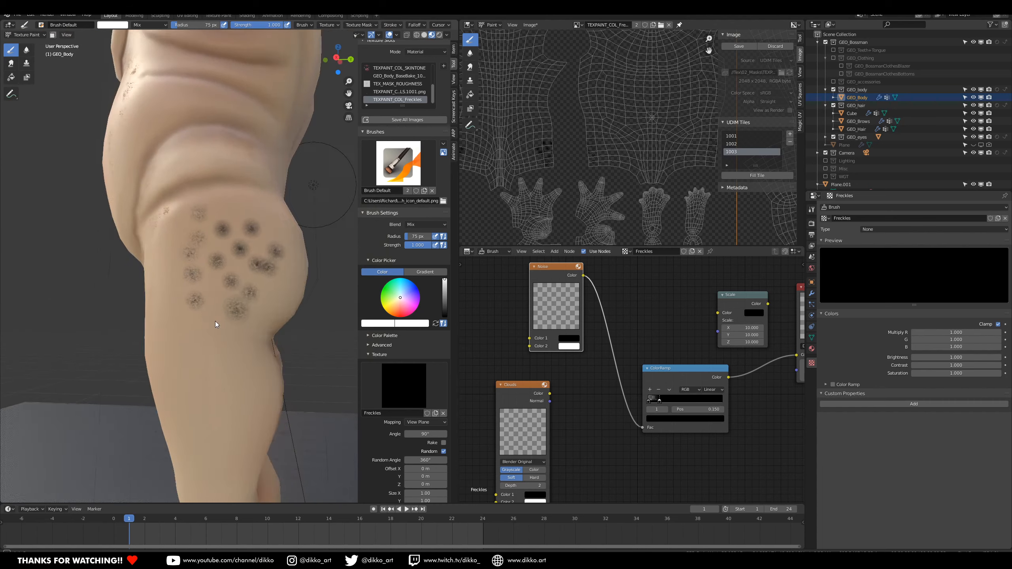
{"action": "scroll", "coordinate": [199, 325], "scroll_direction": "up", "scroll_amount": 4}
{"action": "left_click", "coordinate": [174, 380]}
Step: Increase the brush radius to 156 px and paint large freckle dabs over the upper thigh
{"action": "key", "text": "f"}
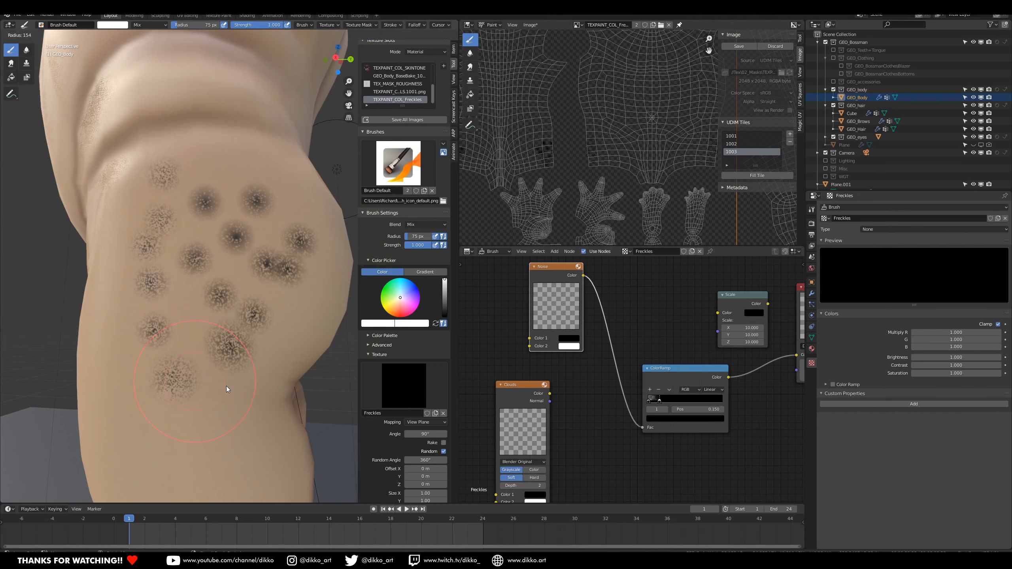
{"action": "left_click", "coordinate": [227, 389]}
{"action": "left_click", "coordinate": [216, 421]}
{"action": "left_click", "coordinate": [135, 411]}
{"action": "scroll", "coordinate": [180, 412], "scroll_direction": "down", "scroll_amount": 5}
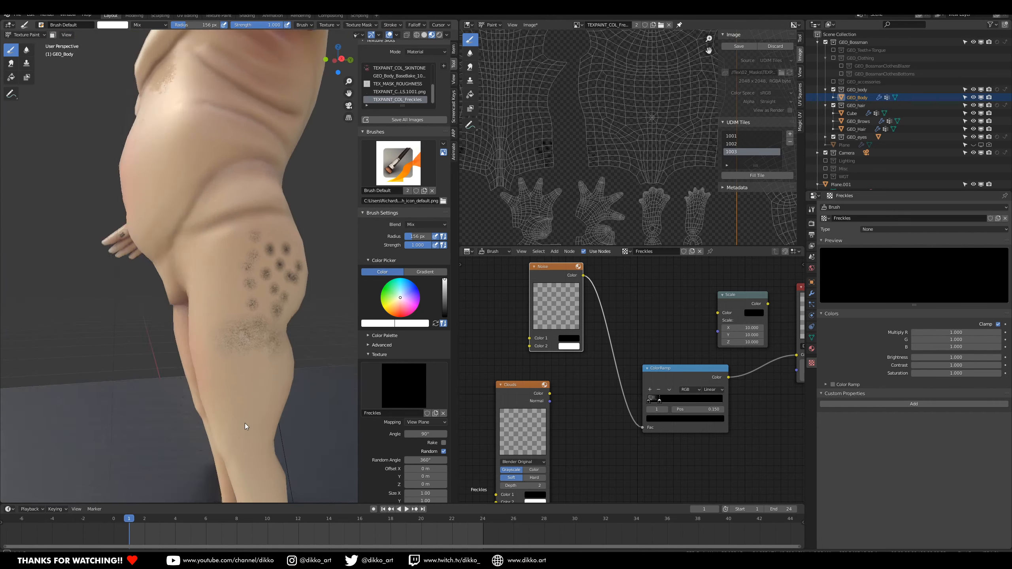
{"action": "scroll", "coordinate": [221, 407], "scroll_direction": "up", "scroll_amount": 4}
{"action": "left_click", "coordinate": [215, 373]}
{"action": "left_click", "coordinate": [235, 401]}
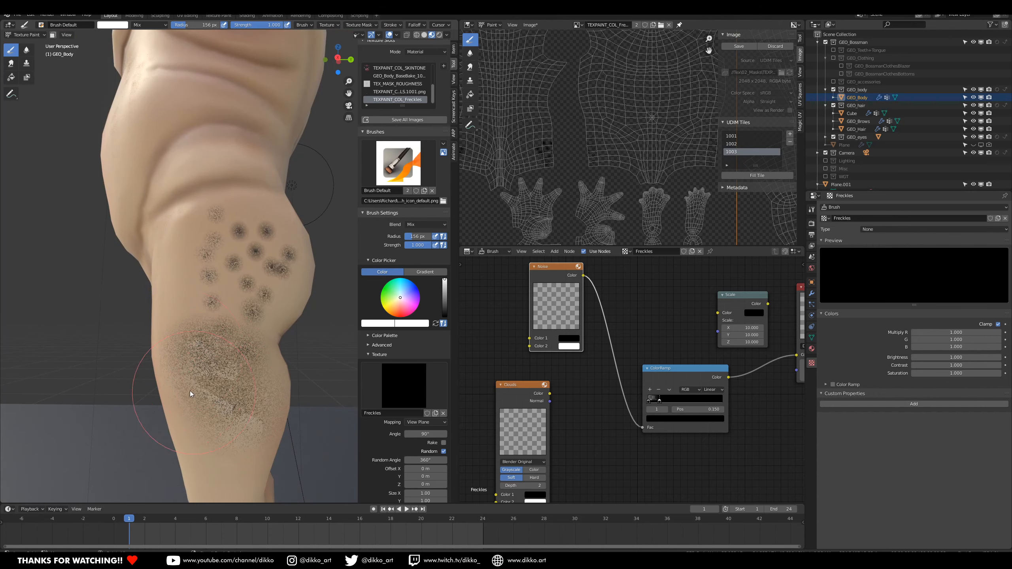
{"action": "left_click", "coordinate": [196, 329]}
Step: Build up a dense, dark patch of freckles on the upper thigh
{"action": "scroll", "coordinate": [247, 373], "scroll_direction": "down", "scroll_amount": 5}
{"action": "mouse_move", "coordinate": [244, 368]}
{"action": "middle_mouse_down"}
{"action": "mouse_move", "coordinate": [278, 379]}
{"action": "mouse_move", "coordinate": [244, 364]}
{"action": "mouse_move", "coordinate": [295, 363]}
{"action": "mouse_move", "coordinate": [220, 361]}
{"action": "mouse_move", "coordinate": [282, 374]}
{"action": "mouse_move", "coordinate": [237, 353]}
{"action": "middle_mouse_up"}
{"action": "scroll", "coordinate": [244, 363], "scroll_direction": "up", "scroll_amount": 2}
{"action": "scroll", "coordinate": [220, 360], "scroll_direction": "up", "scroll_amount": 4}
{"action": "scroll", "coordinate": [285, 376], "scroll_direction": "down", "scroll_amount": 5}
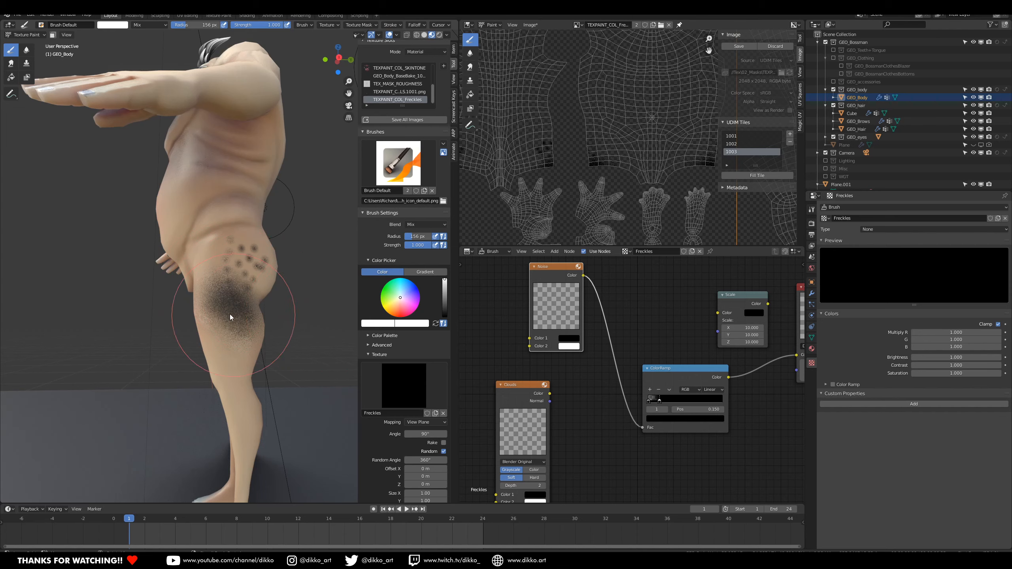
{"action": "scroll", "coordinate": [231, 316], "scroll_direction": "up", "scroll_amount": 2}
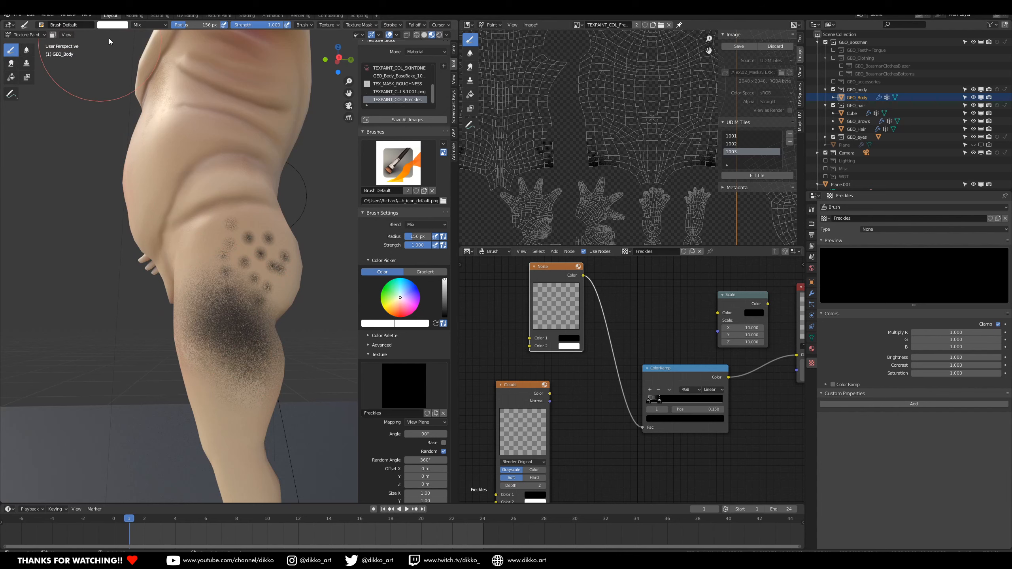
Step: Set the brush blend mode to Erase Alpha and erase the freckle test paint from the hips and thighs
{"action": "left_click", "coordinate": [149, 25]}
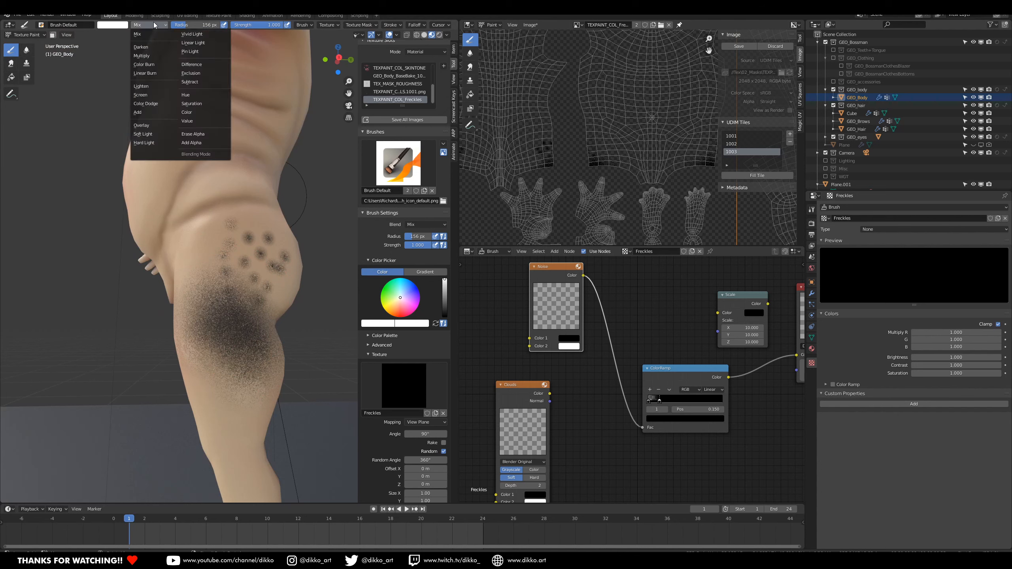
{"action": "left_click", "coordinate": [207, 136]}
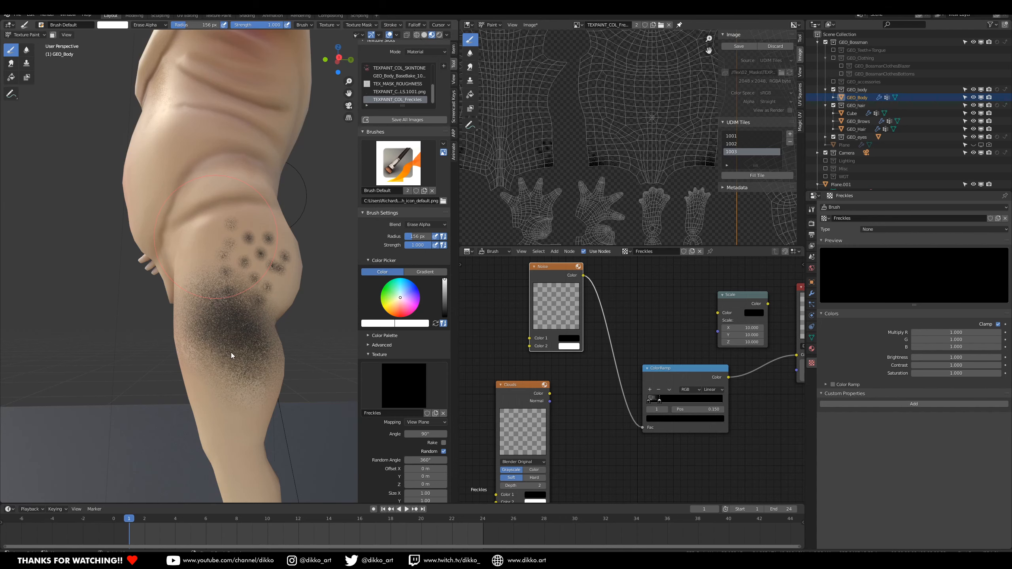
{"action": "mouse_move", "coordinate": [238, 341]}
{"action": "left_mouse_down"}
{"action": "mouse_move", "coordinate": [237, 365]}
{"action": "mouse_move", "coordinate": [248, 338]}
{"action": "mouse_move", "coordinate": [242, 368]}
{"action": "left_mouse_up"}
{"action": "mouse_move", "coordinate": [242, 369]}
{"action": "middle_mouse_down"}
{"action": "mouse_move", "coordinate": [183, 350]}
{"action": "mouse_move", "coordinate": [203, 418]}
{"action": "mouse_move", "coordinate": [120, 379]}
{"action": "middle_mouse_up"}
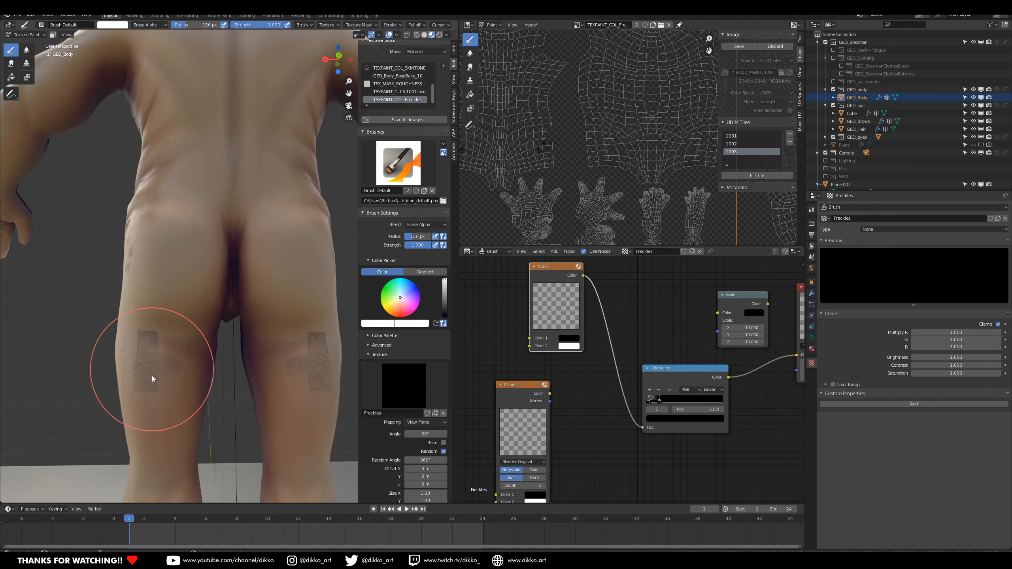
{"action": "mouse_move", "coordinate": [140, 344]}
{"action": "middle_mouse_down"}
{"action": "mouse_move", "coordinate": [170, 389]}
{"action": "mouse_move", "coordinate": [230, 415]}
{"action": "middle_mouse_up"}
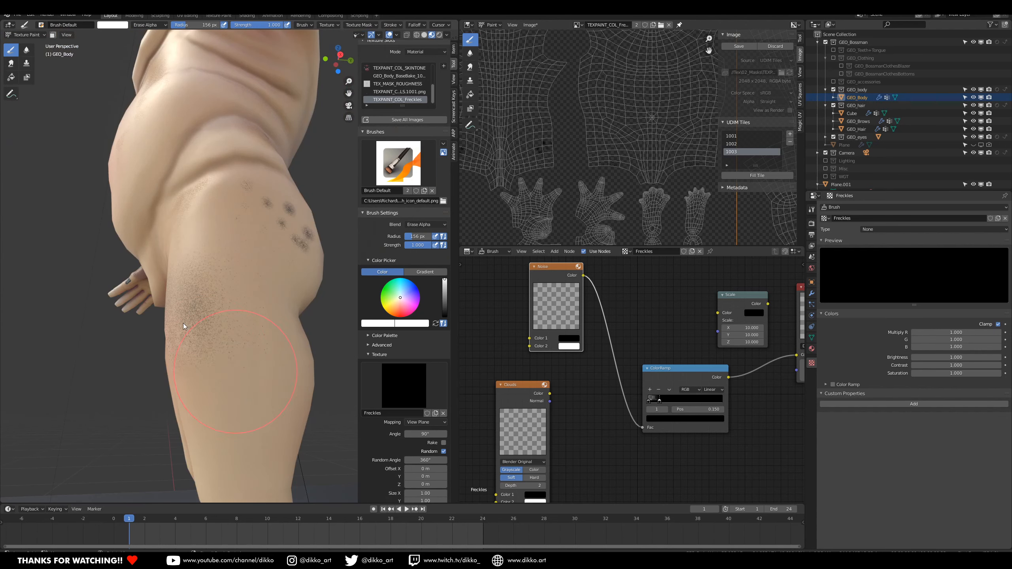
{"action": "middle_click_drag", "start_coordinate": [223, 365], "coordinate": [287, 365]}
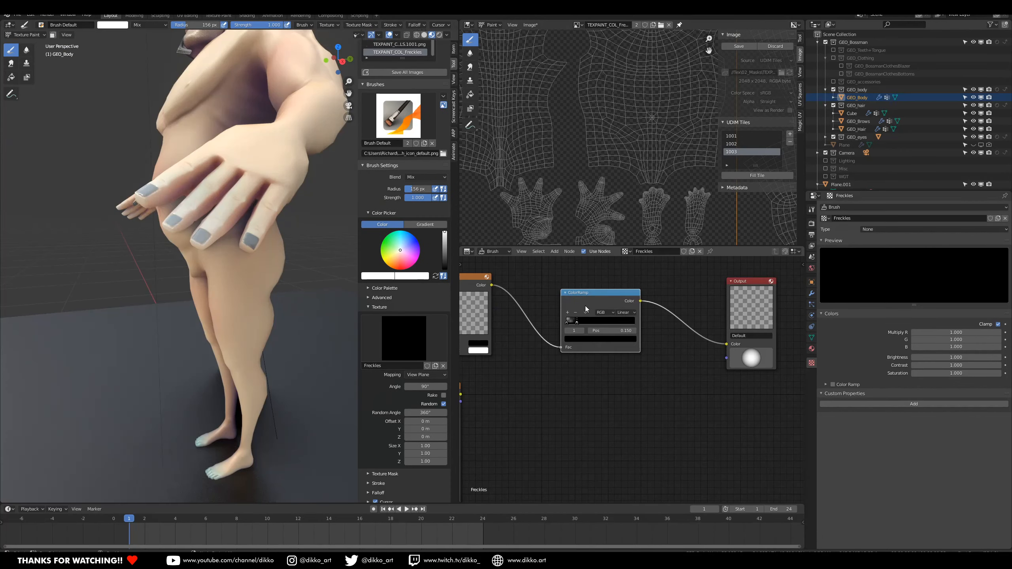
Step: Set the ColorRamp's opaque stop at position 0.150 to the dark brown 3C2D29
{"action": "scroll", "coordinate": [581, 343], "scroll_direction": "up", "scroll_amount": 1}
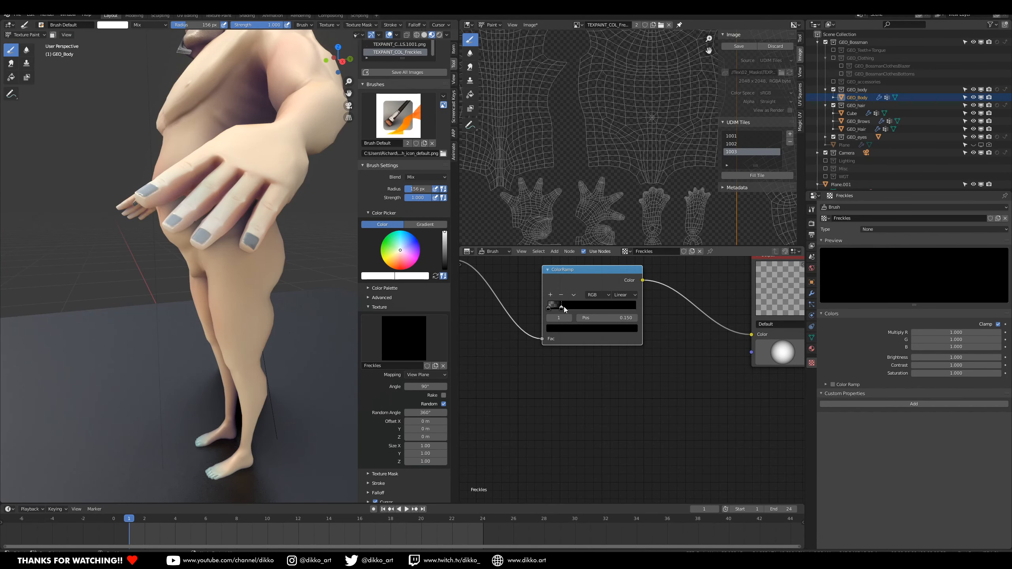
{"action": "left_click", "coordinate": [560, 328]}
{"action": "mouse_move", "coordinate": [619, 259]}
{"action": "left_mouse_down"}
{"action": "mouse_move", "coordinate": [618, 228]}
{"action": "mouse_move", "coordinate": [618, 255]}
{"action": "left_mouse_up"}
{"action": "left_click", "coordinate": [574, 259]}
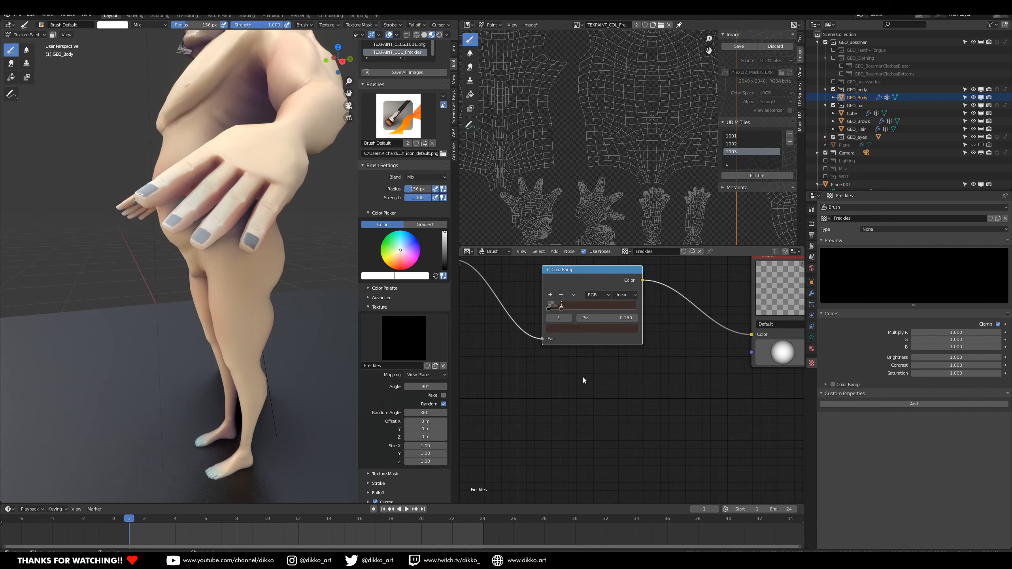
Step: Copy the dark brown 3C2D29 onto the ColorRamp's transparent stop at position 0
{"action": "left_click", "coordinate": [581, 329]}
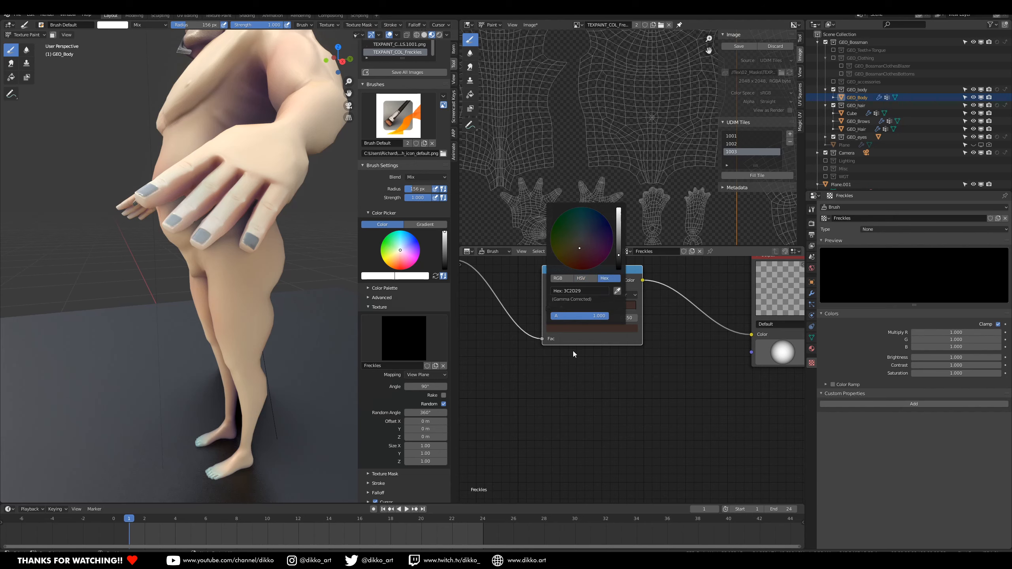
{"action": "left_click", "coordinate": [569, 329]}
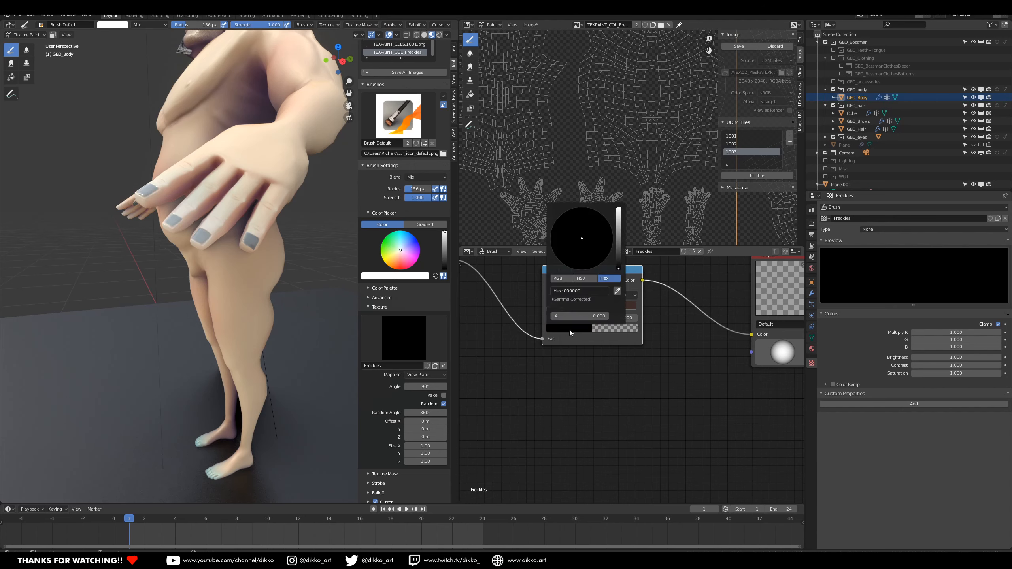
{"action": "key", "text": "ctrl+v"}
{"action": "left_click", "coordinate": [501, 340]}
Step: Set the brush strength to 0.437 and paint freckles over the character's shoulder
{"action": "scroll", "coordinate": [277, 270], "scroll_direction": "down", "scroll_amount": 4}
{"action": "middle_click_drag", "start_coordinate": [276, 270], "coordinate": [244, 332]}
{"action": "scroll", "coordinate": [231, 311], "scroll_direction": "up", "scroll_amount": 4}
{"action": "middle_click_drag", "start_coordinate": [190, 137], "coordinate": [223, 297]}
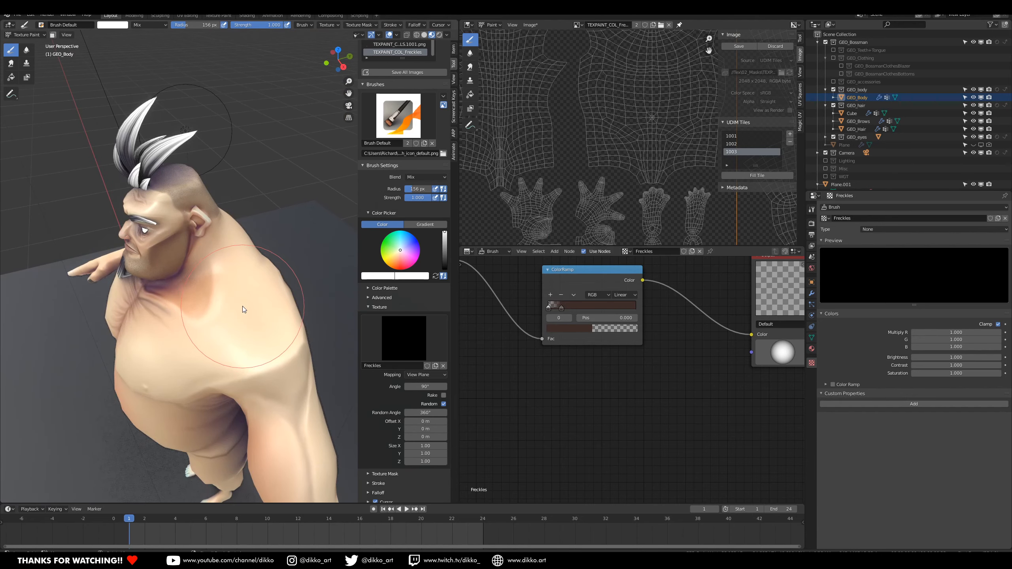
{"action": "scroll", "coordinate": [242, 306], "scroll_direction": "up", "scroll_amount": 4}
{"action": "left_click_drag", "start_coordinate": [284, 25], "coordinate": [255, 25]}
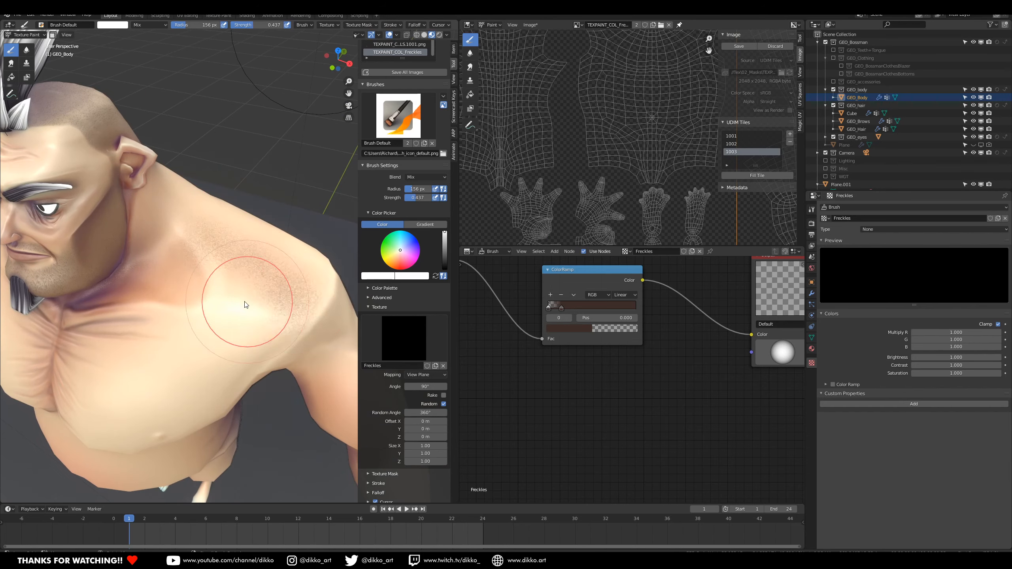
{"action": "middle_click_drag", "start_coordinate": [246, 305], "coordinate": [153, 366]}
{"action": "mouse_move", "coordinate": [152, 366]}
{"action": "left_mouse_down"}
{"action": "mouse_move", "coordinate": [201, 370]}
{"action": "mouse_move", "coordinate": [186, 363]}
{"action": "left_mouse_up"}
Step: Extend the freckles around the outer shoulder and upper arm
{"action": "middle_click_drag", "start_coordinate": [186, 364], "coordinate": [191, 417]}
{"action": "left_click_drag", "start_coordinate": [192, 417], "coordinate": [203, 414]}
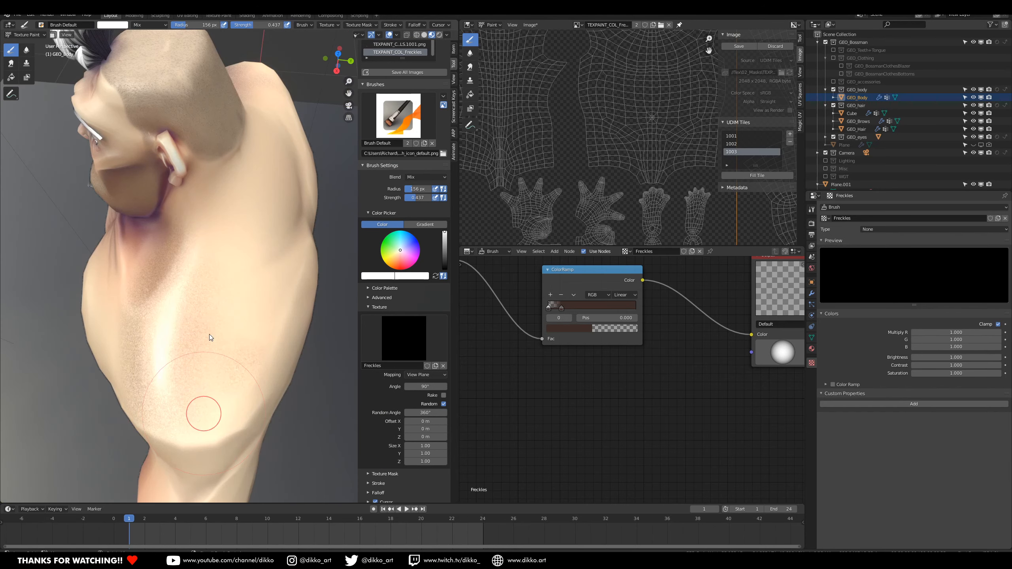
{"action": "middle_click_drag", "start_coordinate": [209, 334], "coordinate": [199, 253]}
{"action": "left_click_drag", "start_coordinate": [199, 254], "coordinate": [91, 369]}
{"action": "mouse_move", "coordinate": [92, 368]}
{"action": "middle_mouse_down"}
{"action": "mouse_move", "coordinate": [235, 287]}
{"action": "mouse_move", "coordinate": [215, 336]}
{"action": "mouse_move", "coordinate": [242, 329]}
{"action": "mouse_move", "coordinate": [231, 363]}
{"action": "mouse_move", "coordinate": [227, 279]}
{"action": "middle_mouse_up"}
{"action": "left_click_drag", "start_coordinate": [227, 271], "coordinate": [203, 200]}
{"action": "mouse_move", "coordinate": [203, 199]}
{"action": "middle_mouse_down"}
{"action": "mouse_move", "coordinate": [225, 338]}
{"action": "mouse_move", "coordinate": [223, 279]}
{"action": "mouse_move", "coordinate": [215, 291]}
{"action": "middle_mouse_up"}
Step: Set the brush blend mode to Erase Alpha and partly erase the new freckles on the shoulder and arm
{"action": "left_click", "coordinate": [149, 25]}
{"action": "left_click", "coordinate": [197, 136]}
{"action": "left_click_drag", "start_coordinate": [215, 291], "coordinate": [270, 291]}
{"action": "middle_click_drag", "start_coordinate": [271, 291], "coordinate": [194, 280]}
{"action": "mouse_move", "coordinate": [159, 312]}
{"action": "left_mouse_down"}
{"action": "mouse_move", "coordinate": [234, 240]}
{"action": "mouse_move", "coordinate": [270, 241]}
{"action": "left_mouse_up"}
Step: Examine the painted freckles up close and expand the brush's stroke settings
{"action": "middle_click_drag", "start_coordinate": [518, 120], "coordinate": [737, 163]}
{"action": "mouse_move", "coordinate": [204, 327]}
{"action": "middle_mouse_down", "text": "ctrl"}
{"action": "mouse_move", "coordinate": [203, 285]}
{"action": "mouse_move", "coordinate": [181, 256]}
{"action": "middle_mouse_up", "text": "ctrl"}
{"action": "scroll", "coordinate": [590, 379], "scroll_direction": "down", "scroll_amount": 3}
{"action": "scroll", "coordinate": [397, 429], "scroll_direction": "down", "scroll_amount": 3}
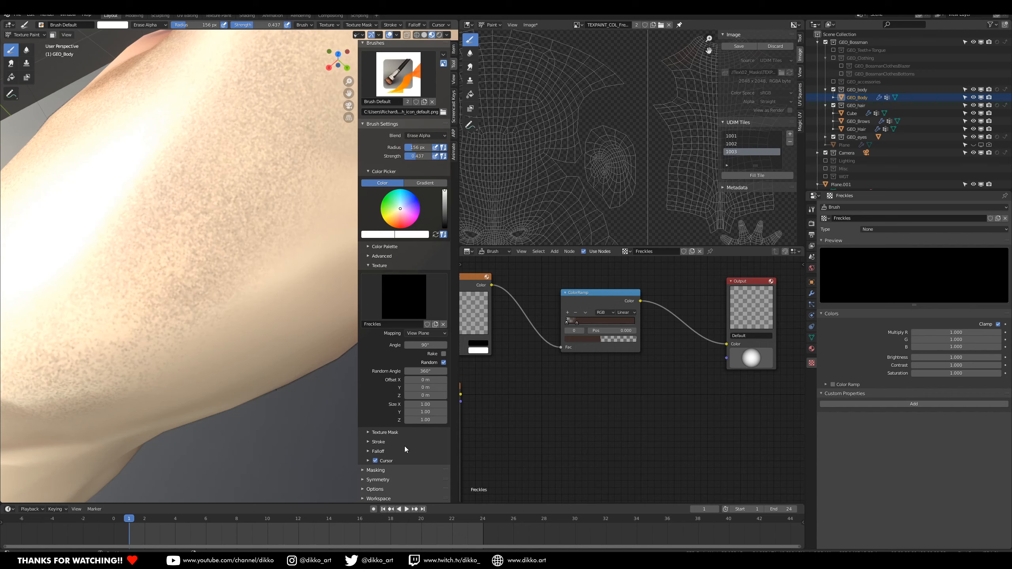
{"action": "left_click", "coordinate": [370, 442]}
{"action": "scroll", "coordinate": [376, 439], "scroll_direction": "down", "scroll_amount": 4}
{"action": "left_click", "coordinate": [434, 391]}
{"action": "scroll", "coordinate": [382, 449], "scroll_direction": "down", "scroll_amount": 2}
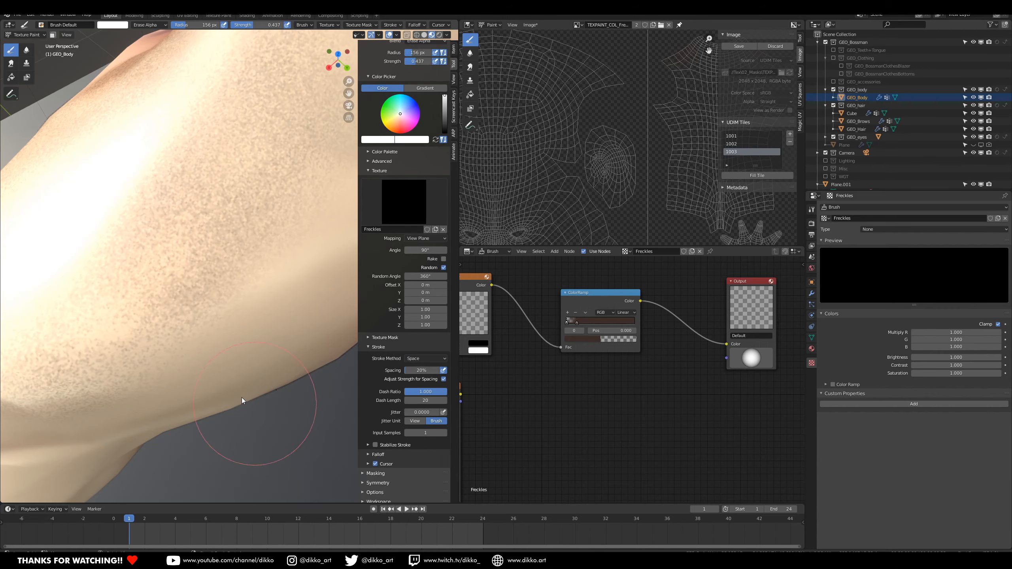
Step: Brush over the shoulder and arm freckles with repeated Erase Alpha strokes from several angles
{"action": "middle_click_drag", "start_coordinate": [239, 394], "coordinate": [186, 356]}
{"action": "scroll", "coordinate": [186, 355], "scroll_direction": "down", "scroll_amount": 2}
{"action": "left_click_drag", "start_coordinate": [261, 155], "coordinate": [220, 239]}
{"action": "left_click", "coordinate": [424, 34]}
{"action": "middle_click_drag", "start_coordinate": [75, 179], "coordinate": [161, 166]}
{"action": "left_click_drag", "start_coordinate": [163, 167], "coordinate": [260, 234]}
{"action": "mouse_move", "coordinate": [261, 233]}
{"action": "middle_mouse_down"}
{"action": "mouse_move", "coordinate": [242, 223]}
{"action": "mouse_move", "coordinate": [259, 223]}
{"action": "middle_mouse_up"}
{"action": "mouse_move", "coordinate": [259, 223]}
{"action": "left_mouse_down"}
{"action": "mouse_move", "coordinate": [264, 262]}
{"action": "mouse_move", "coordinate": [223, 279]}
{"action": "left_mouse_up"}
{"action": "mouse_move", "coordinate": [224, 280]}
{"action": "middle_mouse_down"}
{"action": "mouse_move", "coordinate": [251, 277]}
{"action": "mouse_move", "coordinate": [218, 213]}
{"action": "middle_mouse_up"}
{"action": "mouse_move", "coordinate": [218, 213]}
{"action": "left_mouse_down"}
{"action": "mouse_move", "coordinate": [61, 244]}
{"action": "mouse_move", "coordinate": [193, 242]}
{"action": "left_mouse_up"}
{"action": "mouse_move", "coordinate": [192, 242]}
{"action": "middle_mouse_down"}
{"action": "mouse_move", "coordinate": [168, 290]}
{"action": "mouse_move", "coordinate": [211, 243]}
{"action": "middle_mouse_up"}
{"action": "mouse_move", "coordinate": [211, 243]}
{"action": "left_mouse_down"}
{"action": "mouse_move", "coordinate": [206, 269]}
{"action": "mouse_move", "coordinate": [219, 293]}
{"action": "left_mouse_up"}
{"action": "mouse_move", "coordinate": [219, 294]}
{"action": "middle_mouse_down"}
{"action": "mouse_move", "coordinate": [199, 319]}
{"action": "mouse_move", "coordinate": [192, 313]}
{"action": "mouse_move", "coordinate": [222, 232]}
{"action": "mouse_move", "coordinate": [191, 295]}
{"action": "middle_mouse_up"}
{"action": "left_click_drag", "start_coordinate": [191, 295], "coordinate": [164, 338]}
{"action": "mouse_move", "coordinate": [164, 338]}
{"action": "middle_mouse_down"}
{"action": "mouse_move", "coordinate": [123, 301]}
{"action": "mouse_move", "coordinate": [172, 245]}
{"action": "middle_mouse_up"}
{"action": "left_click_drag", "start_coordinate": [173, 245], "coordinate": [193, 205]}
{"action": "mouse_move", "coordinate": [192, 206]}
{"action": "middle_mouse_down"}
{"action": "mouse_move", "coordinate": [175, 191]}
{"action": "mouse_move", "coordinate": [199, 232]}
{"action": "middle_mouse_up"}
{"action": "left_click_drag", "start_coordinate": [199, 232], "coordinate": [175, 299]}
{"action": "scroll", "coordinate": [244, 275], "scroll_direction": "down", "scroll_amount": 3}
{"action": "scroll", "coordinate": [242, 272], "scroll_direction": "up", "scroll_amount": 3}
{"action": "left_click_drag", "start_coordinate": [243, 275], "coordinate": [217, 287]}
{"action": "mouse_move", "coordinate": [216, 286]}
{"action": "middle_mouse_down"}
{"action": "mouse_move", "coordinate": [216, 296]}
{"action": "mouse_move", "coordinate": [184, 307]}
{"action": "middle_mouse_up"}
{"action": "left_click_drag", "start_coordinate": [184, 306], "coordinate": [194, 249]}
{"action": "middle_click_drag", "start_coordinate": [194, 249], "coordinate": [113, 149]}
Step: Set the brush blend mode to Mix and reduce the radius to 126 px for work on the face
{"action": "mouse_move", "coordinate": [243, 344]}
{"action": "middle_mouse_down"}
{"action": "mouse_move", "coordinate": [274, 274]}
{"action": "mouse_move", "coordinate": [261, 202]}
{"action": "mouse_move", "coordinate": [199, 236]}
{"action": "mouse_move", "coordinate": [209, 379]}
{"action": "mouse_move", "coordinate": [214, 122]}
{"action": "mouse_move", "coordinate": [168, 244]}
{"action": "mouse_move", "coordinate": [231, 316]}
{"action": "mouse_move", "coordinate": [191, 228]}
{"action": "mouse_move", "coordinate": [165, 287]}
{"action": "mouse_move", "coordinate": [268, 323]}
{"action": "mouse_move", "coordinate": [239, 321]}
{"action": "mouse_move", "coordinate": [231, 411]}
{"action": "mouse_move", "coordinate": [130, 193]}
{"action": "mouse_move", "coordinate": [139, 100]}
{"action": "middle_mouse_up"}
{"action": "left_click", "coordinate": [149, 25]}
{"action": "left_click", "coordinate": [152, 35]}
{"action": "key", "text": "bracketleft"}
{"action": "key", "text": "bracketleft"}
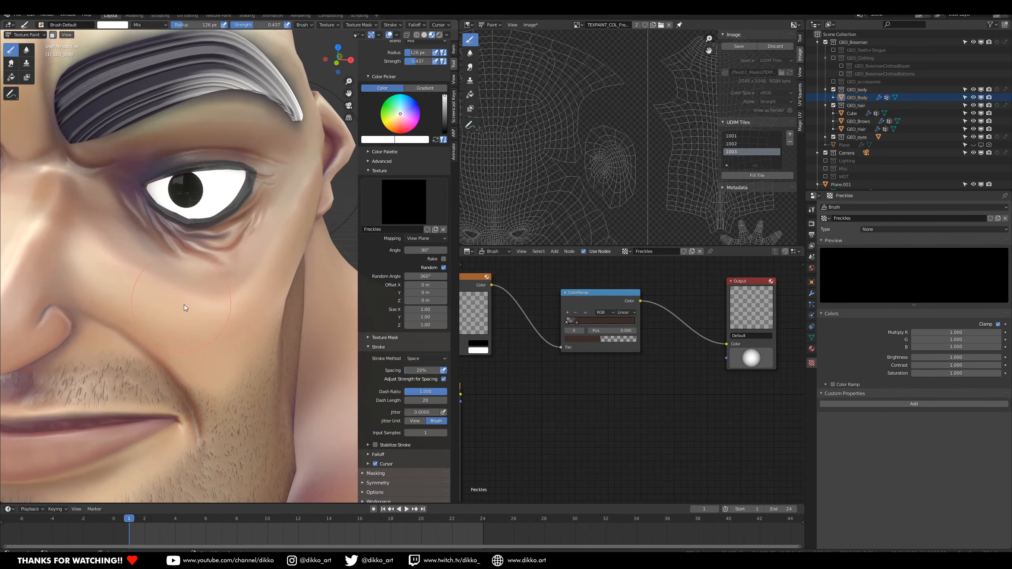
Step: Expand the brush's general options and look through the node types that can be added to the Freckles texture
{"action": "left_click", "coordinate": [374, 492]}
{"action": "scroll", "coordinate": [405, 399], "scroll_direction": "down", "scroll_amount": 2}
{"action": "middle_click_drag", "start_coordinate": [570, 384], "coordinate": [645, 402]}
{"action": "key", "text": "shift+a"}
{"action": "mouse_move", "coordinate": [466, 414]}
{"action": "key", "text": "Escape"}
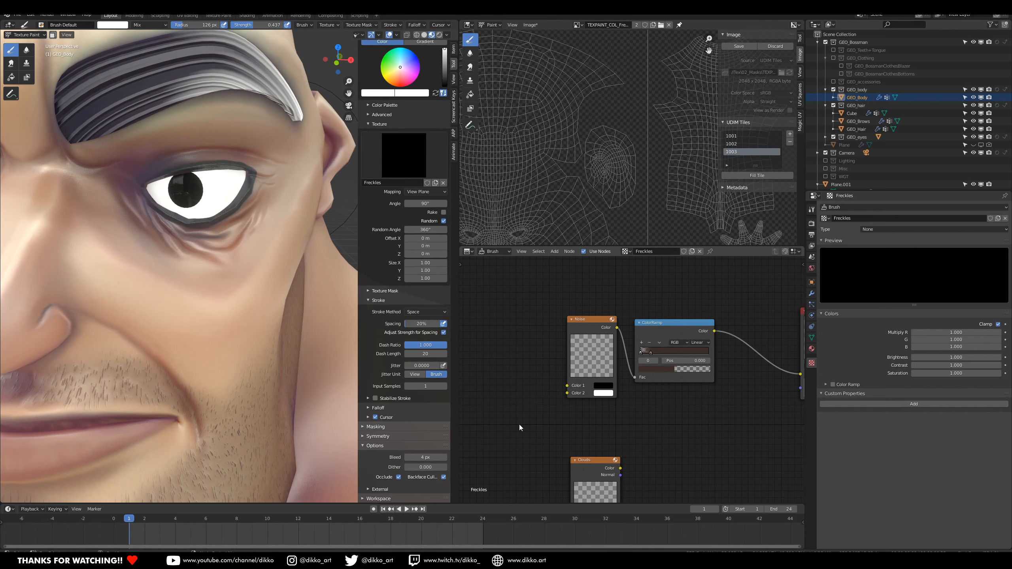
Step: Try a different texture mapping mode for the brush on the face and return it to View Plane
{"action": "left_click", "coordinate": [425, 192]}
{"action": "left_click", "coordinate": [415, 235]}
{"action": "scroll", "coordinate": [108, 284], "scroll_direction": "down", "scroll_amount": 6}
{"action": "scroll", "coordinate": [107, 285], "scroll_direction": "up", "scroll_amount": 4}
{"action": "middle_click_drag", "start_coordinate": [107, 285], "coordinate": [76, 433]}
{"action": "scroll", "coordinate": [75, 431], "scroll_direction": "down", "scroll_amount": 4}
{"action": "scroll", "coordinate": [199, 379], "scroll_direction": "up", "scroll_amount": 4}
{"action": "mouse_move", "coordinate": [139, 385]}
{"action": "middle_mouse_down", "text": "shift"}
{"action": "mouse_move", "coordinate": [293, 343]}
{"action": "mouse_move", "coordinate": [149, 354]}
{"action": "middle_mouse_up", "text": "shift"}
{"action": "left_click", "coordinate": [426, 312]}
{"action": "left_click", "coordinate": [425, 209]}
{"action": "left_click", "coordinate": [416, 217]}
Step: Try other texture mapping modes with test strokes on the cheek, undo the strokes and restore View Plane
{"action": "middle_click_drag", "start_coordinate": [93, 423], "coordinate": [250, 326], "text": "shift"}
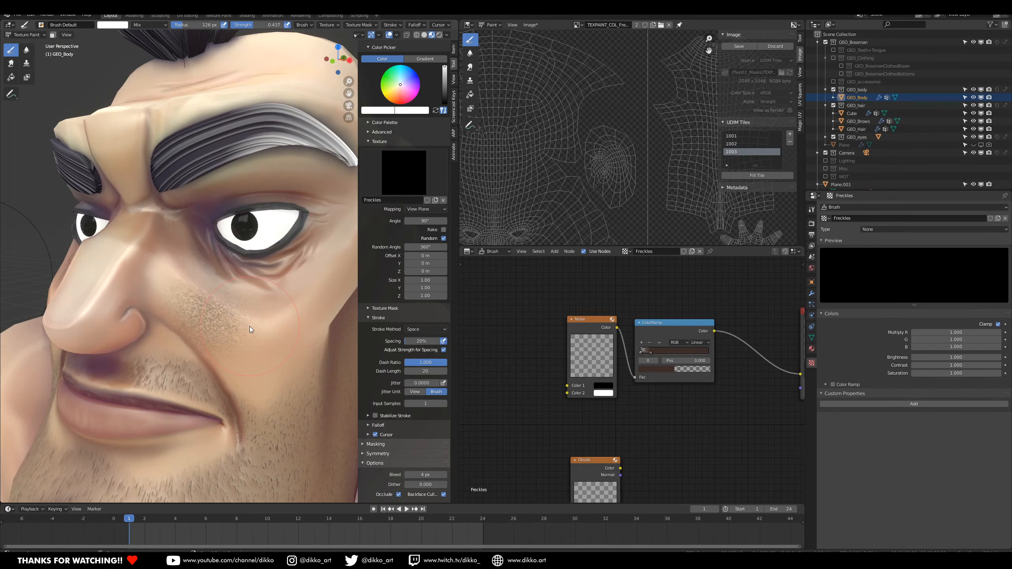
{"action": "scroll", "coordinate": [249, 326], "scroll_direction": "up", "scroll_amount": 4}
{"action": "left_click", "coordinate": [425, 209]}
{"action": "left_click", "coordinate": [417, 227]}
{"action": "left_click_drag", "start_coordinate": [159, 297], "coordinate": [235, 358]}
{"action": "key", "text": "ctrl+z"}
{"action": "left_click", "coordinate": [425, 217]}
{"action": "left_click", "coordinate": [419, 256]}
{"action": "key", "text": "ctrl+z"}
{"action": "left_click", "coordinate": [426, 218]}
{"action": "left_click", "coordinate": [417, 227]}
{"action": "scroll", "coordinate": [183, 324], "scroll_direction": "down", "scroll_amount": 3}
{"action": "scroll", "coordinate": [111, 338], "scroll_direction": "up", "scroll_amount": 3}
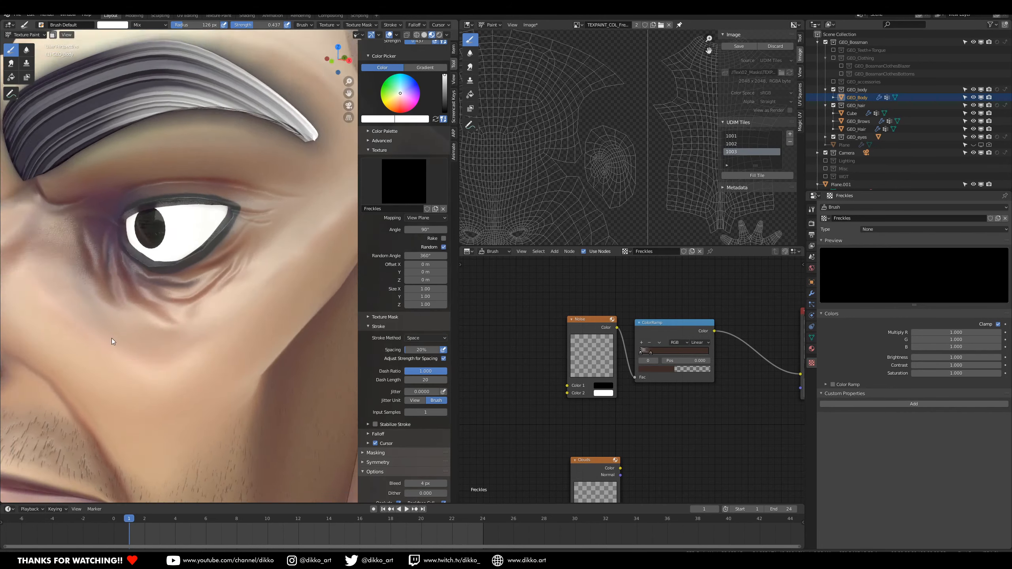
Step: Paint freckles over the cheek and the bridge of the nose
{"action": "middle_click_drag", "start_coordinate": [112, 338], "coordinate": [155, 329]}
{"action": "left_click_drag", "start_coordinate": [255, 294], "coordinate": [197, 346]}
{"action": "middle_click_drag", "start_coordinate": [52, 292], "coordinate": [159, 268], "text": "shift"}
{"action": "left_click_drag", "start_coordinate": [158, 266], "coordinate": [175, 243]}
{"action": "scroll", "coordinate": [206, 254], "scroll_direction": "down", "scroll_amount": 5}
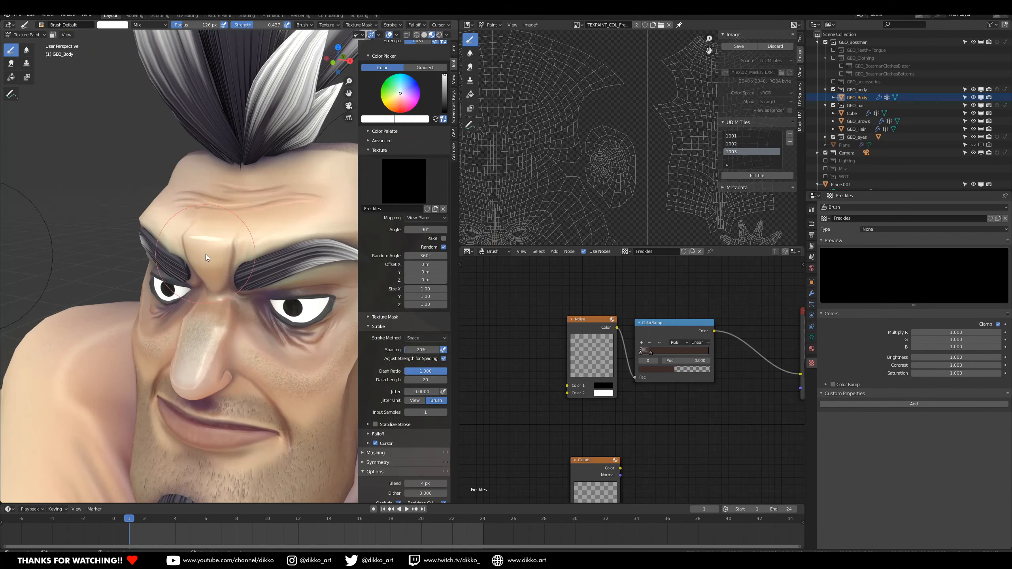
{"action": "scroll", "coordinate": [176, 289], "scroll_direction": "up", "scroll_amount": 4}
{"action": "middle_click_drag", "start_coordinate": [113, 346], "coordinate": [180, 299]}
{"action": "left_click_drag", "start_coordinate": [180, 299], "coordinate": [76, 353]}
{"action": "middle_click_drag", "start_coordinate": [76, 353], "coordinate": [131, 279]}
{"action": "scroll", "coordinate": [132, 279], "scroll_direction": "down", "scroll_amount": 4}
Step: Set the brush blend mode to Erase Alpha and fade the freckles on the cheek below the eye
{"action": "left_click", "coordinate": [137, 25]}
{"action": "left_click", "coordinate": [197, 138]}
{"action": "scroll", "coordinate": [173, 312], "scroll_direction": "up", "scroll_amount": 4}
{"action": "middle_click_drag", "start_coordinate": [173, 312], "coordinate": [223, 295]}
{"action": "mouse_move", "coordinate": [191, 299]}
{"action": "left_mouse_down"}
{"action": "mouse_move", "coordinate": [212, 316]}
{"action": "mouse_move", "coordinate": [195, 351]}
{"action": "left_mouse_up"}
{"action": "middle_click_drag", "start_coordinate": [255, 338], "coordinate": [199, 329]}
{"action": "mouse_move", "coordinate": [199, 329]}
{"action": "left_mouse_down"}
{"action": "mouse_move", "coordinate": [169, 384]}
{"action": "mouse_move", "coordinate": [207, 398]}
{"action": "left_mouse_up"}
{"action": "middle_click_drag", "start_coordinate": [207, 398], "coordinate": [173, 426]}
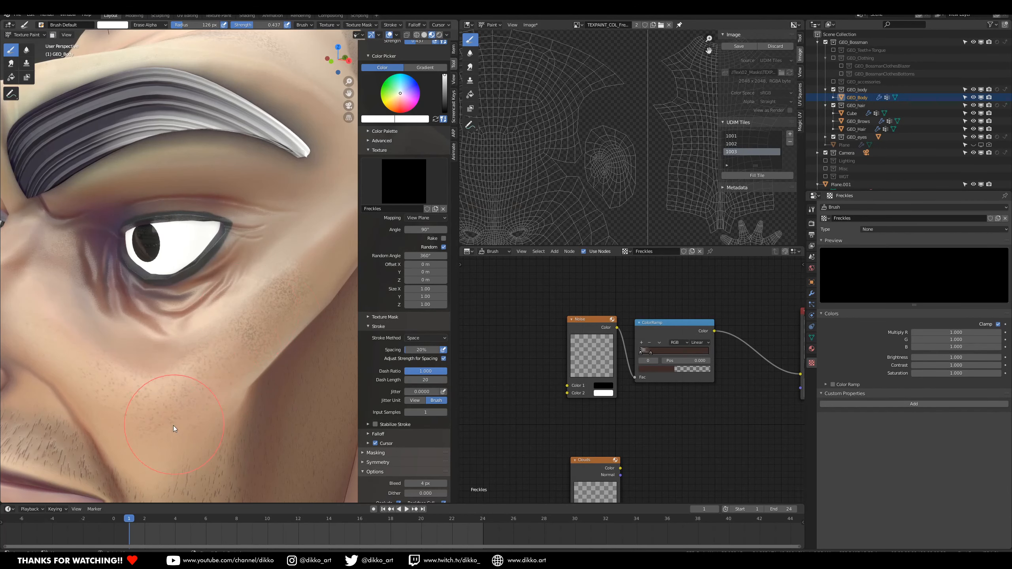
{"action": "left_click_drag", "start_coordinate": [173, 426], "coordinate": [169, 383]}
Step: Thin out the remaining freckles on the face with further erasing strokes
{"action": "scroll", "coordinate": [183, 386], "scroll_direction": "down", "scroll_amount": 4}
{"action": "middle_click_drag", "start_coordinate": [183, 386], "coordinate": [250, 407]}
{"action": "scroll", "coordinate": [239, 406], "scroll_direction": "up", "scroll_amount": 4}
{"action": "left_click_drag", "start_coordinate": [201, 404], "coordinate": [188, 407]}
{"action": "mouse_move", "coordinate": [223, 279]}
{"action": "middle_mouse_down"}
{"action": "mouse_move", "coordinate": [281, 325]}
{"action": "mouse_move", "coordinate": [255, 367]}
{"action": "middle_mouse_up"}
{"action": "left_click_drag", "start_coordinate": [254, 367], "coordinate": [260, 362]}
{"action": "middle_click_drag", "start_coordinate": [260, 363], "coordinate": [234, 386]}
{"action": "left_click_drag", "start_coordinate": [234, 387], "coordinate": [255, 380]}
{"action": "scroll", "coordinate": [255, 381], "scroll_direction": "down", "scroll_amount": 5}
{"action": "mouse_move", "coordinate": [260, 381]}
{"action": "middle_mouse_down"}
{"action": "mouse_move", "coordinate": [242, 390]}
{"action": "mouse_move", "coordinate": [220, 365]}
{"action": "middle_mouse_up"}
{"action": "scroll", "coordinate": [242, 390], "scroll_direction": "down", "scroll_amount": 3}
{"action": "middle_click_drag", "start_coordinate": [220, 365], "coordinate": [213, 375]}
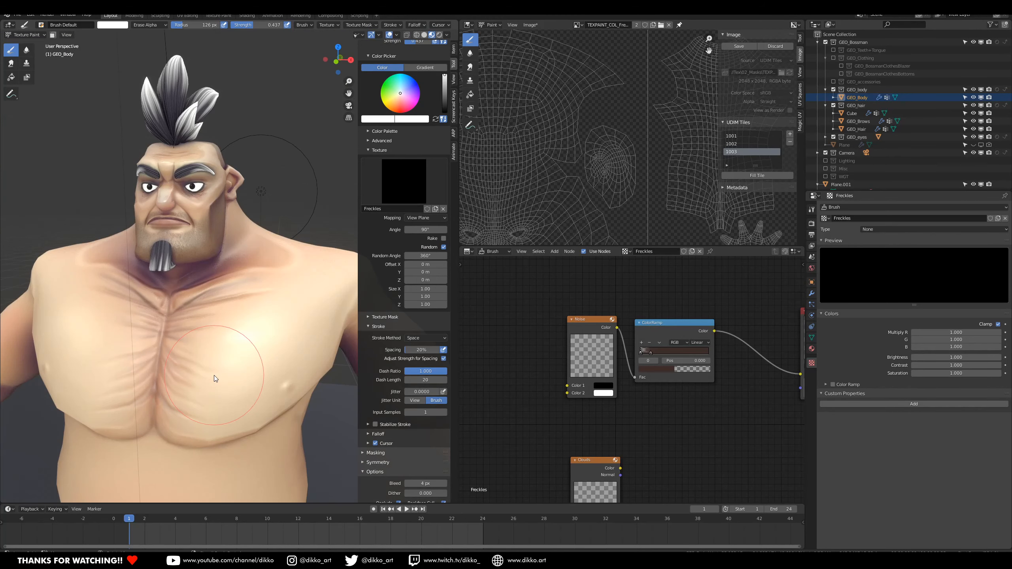
Step: Move the ColorRamp and Noise nodes closer to the Output node in the Freckles texture
{"action": "middle_click_drag", "start_coordinate": [584, 367], "coordinate": [484, 359]}
{"action": "left_click_drag", "start_coordinate": [557, 319], "coordinate": [619, 341]}
{"action": "left_click_drag", "start_coordinate": [488, 315], "coordinate": [555, 342]}
Step: Switch to Object Mode and disable Plane.001 in the viewport and renders
{"action": "scroll", "coordinate": [223, 318], "scroll_direction": "down", "scroll_amount": 5}
{"action": "key", "text": "ctrl+Tab"}
{"action": "left_click", "coordinate": [303, 423]}
{"action": "left_click_drag", "start_coordinate": [981, 184], "coordinate": [990, 184]}
Step: Select the character's body and examine it in the front view, both close up and at full figure
{"action": "scroll", "coordinate": [200, 327], "scroll_direction": "up", "scroll_amount": 7}
{"action": "mouse_move", "coordinate": [181, 329]}
{"action": "middle_mouse_down"}
{"action": "mouse_move", "coordinate": [215, 332]}
{"action": "mouse_move", "coordinate": [197, 334]}
{"action": "middle_mouse_up"}
{"action": "left_click", "coordinate": [199, 334]}
{"action": "key", "text": "KP_1"}
{"action": "scroll", "coordinate": [309, 342], "scroll_direction": "down", "scroll_amount": 3}
{"action": "middle_click_drag", "start_coordinate": [309, 342], "coordinate": [316, 243], "text": "shift"}
{"action": "scroll", "coordinate": [951, 353], "scroll_direction": "down", "scroll_amount": 3}
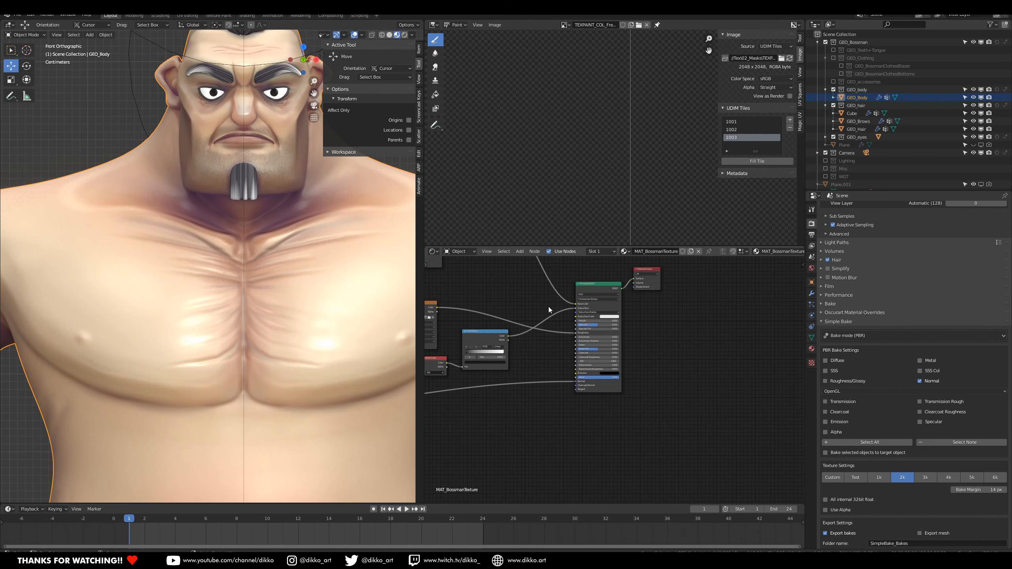
{"action": "scroll", "coordinate": [234, 207], "scroll_direction": "down", "scroll_amount": 4}
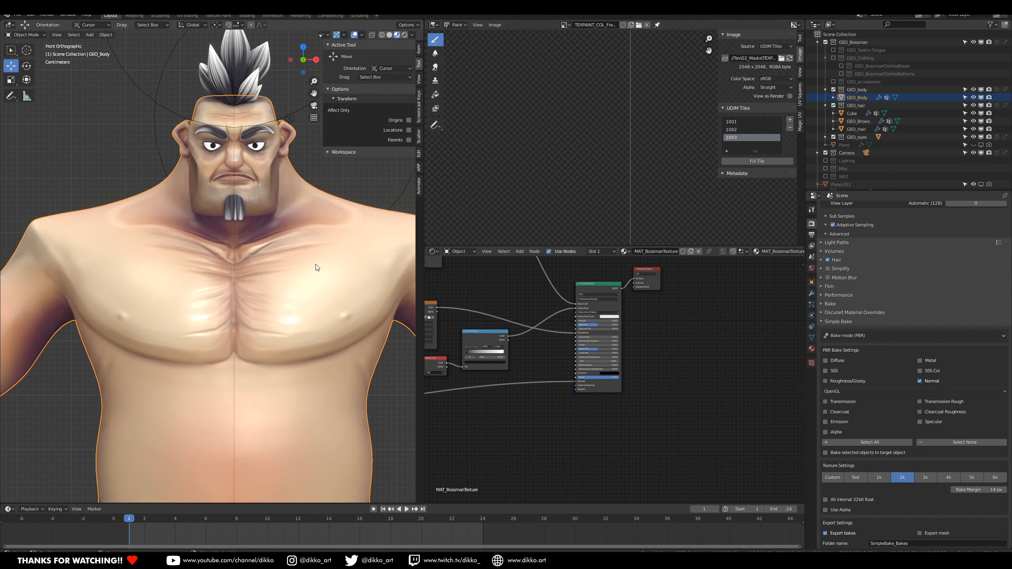
{"action": "scroll", "coordinate": [307, 286], "scroll_direction": "down", "scroll_amount": 5}
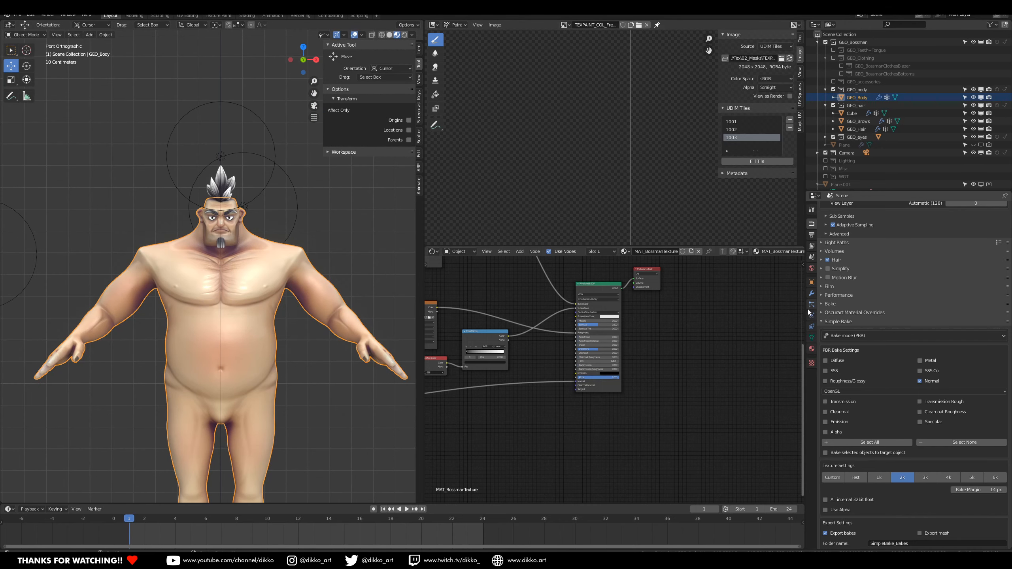
{"action": "scroll", "coordinate": [289, 298], "scroll_direction": "up", "scroll_amount": 4}
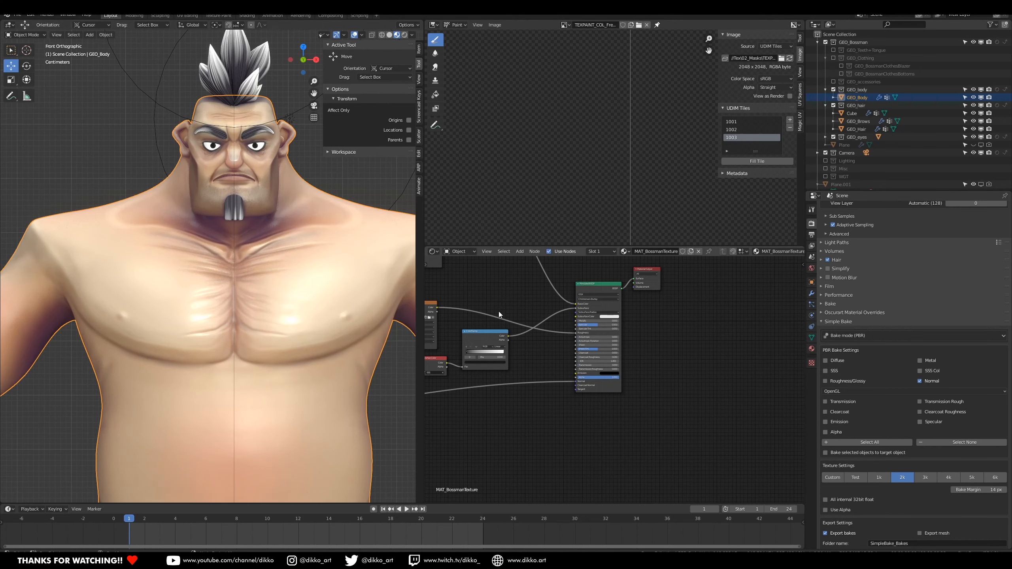
Step: Look through the MAT_BossmanTexture node tree back to the green BEARD frame
{"action": "middle_click_drag", "start_coordinate": [498, 312], "coordinate": [663, 360]}
{"action": "middle_click_drag", "start_coordinate": [506, 346], "coordinate": [659, 375]}
{"action": "middle_click_drag", "start_coordinate": [515, 366], "coordinate": [712, 380]}
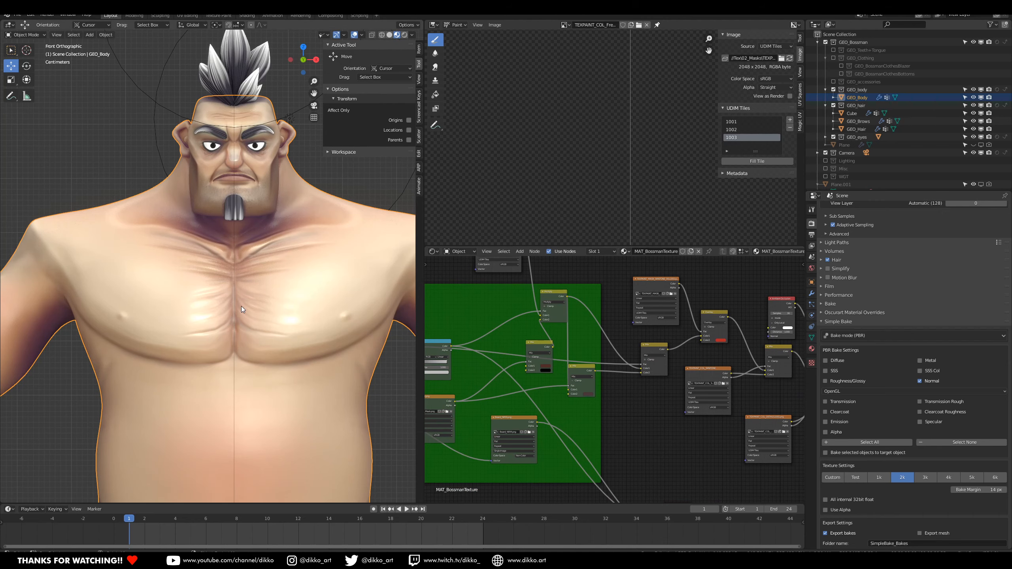
{"action": "scroll", "coordinate": [242, 306], "scroll_direction": "down", "scroll_amount": 2}
{"action": "middle_click_drag", "start_coordinate": [488, 340], "coordinate": [618, 332]}
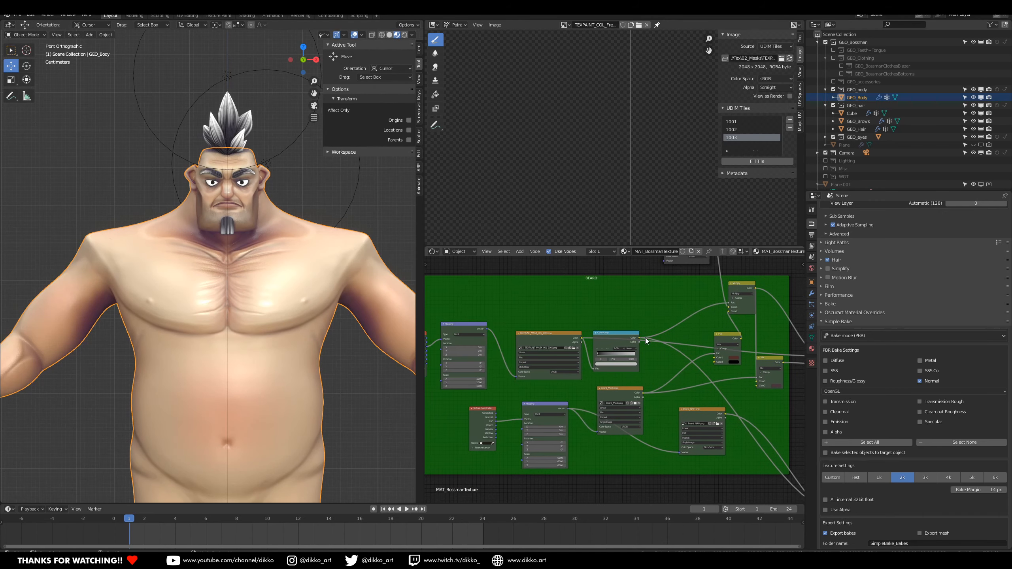
{"action": "scroll", "coordinate": [644, 340], "scroll_direction": "down", "scroll_amount": 3}
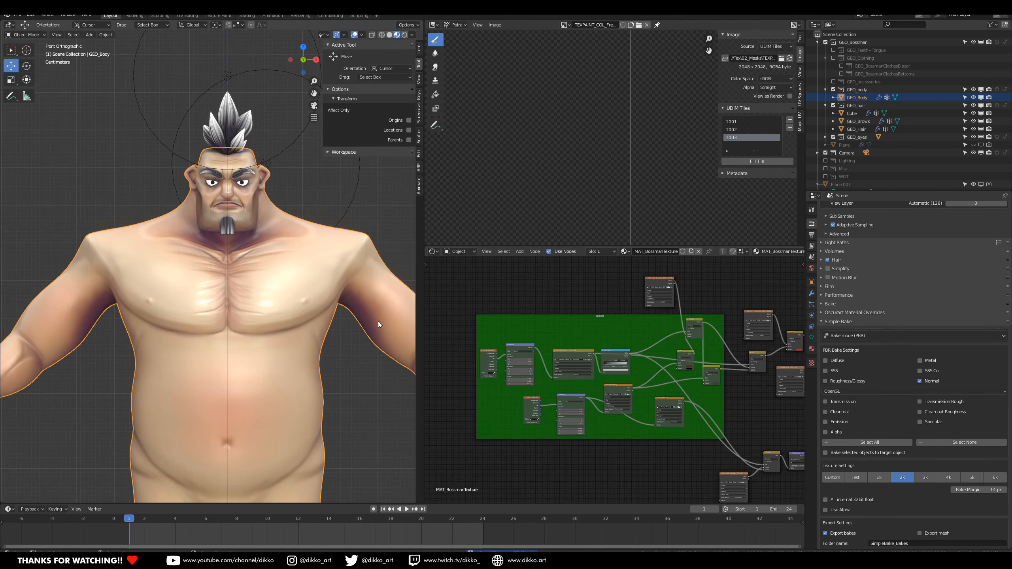
Step: Keep MAT_BossmanTexture as the body's material and enable its fake user
{"action": "left_click", "coordinate": [625, 252]}
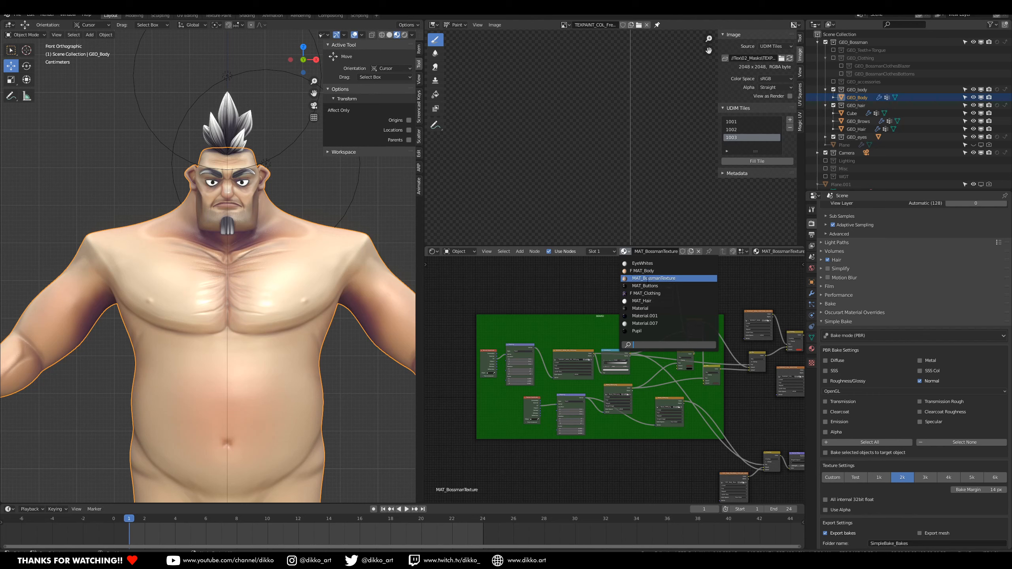
{"action": "left_click", "coordinate": [662, 278]}
{"action": "left_click", "coordinate": [684, 251]}
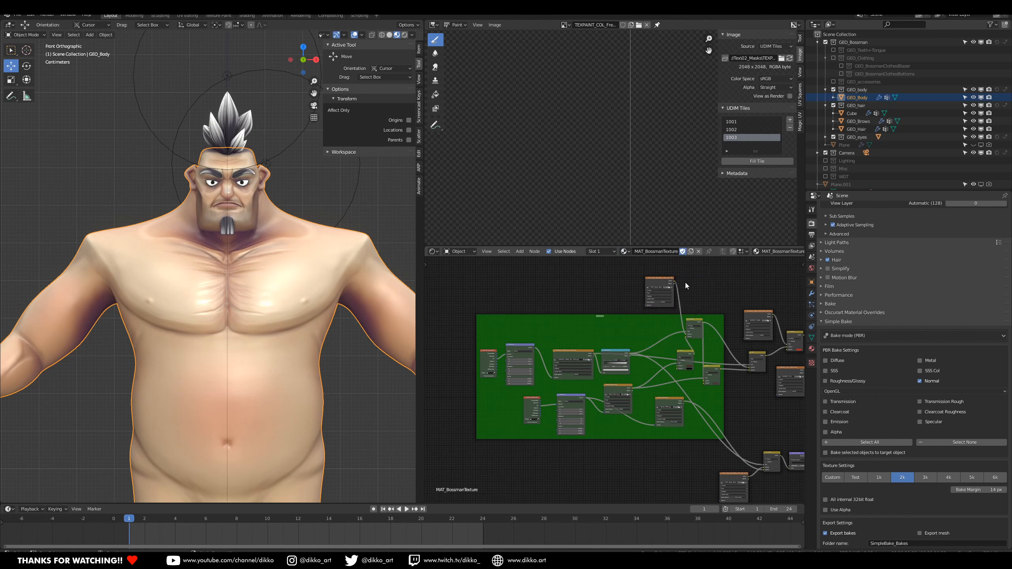
Step: Shift the body image texture node aside and disconnect its link from the Multiply node's Color1 input in the BEARD frame
{"action": "middle_click_drag", "start_coordinate": [655, 396], "coordinate": [624, 369]}
{"action": "scroll", "coordinate": [613, 387], "scroll_direction": "up", "scroll_amount": 1}
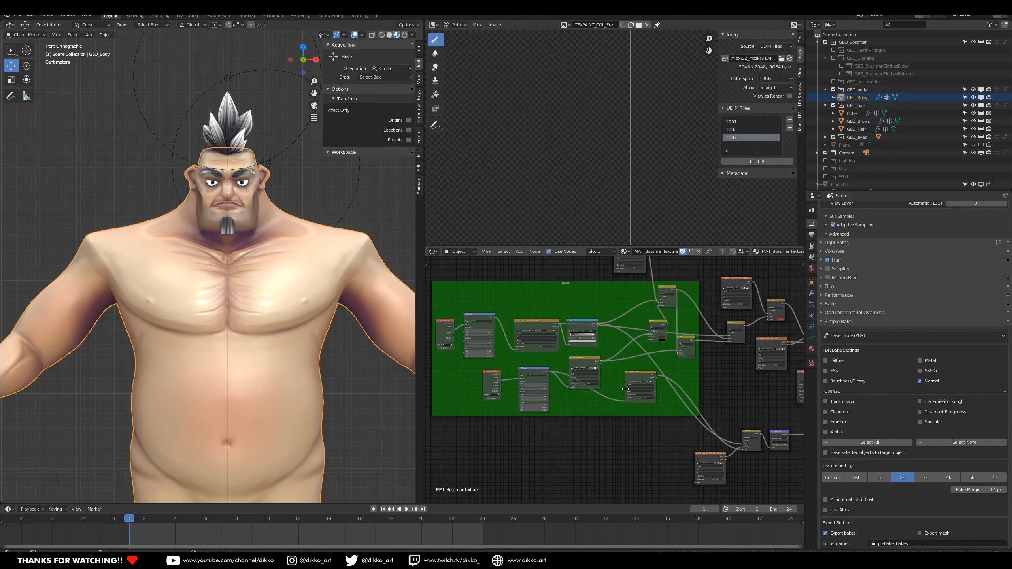
{"action": "scroll", "coordinate": [609, 383], "scroll_direction": "up", "scroll_amount": 7}
{"action": "middle_click_drag", "start_coordinate": [737, 311], "coordinate": [720, 415]}
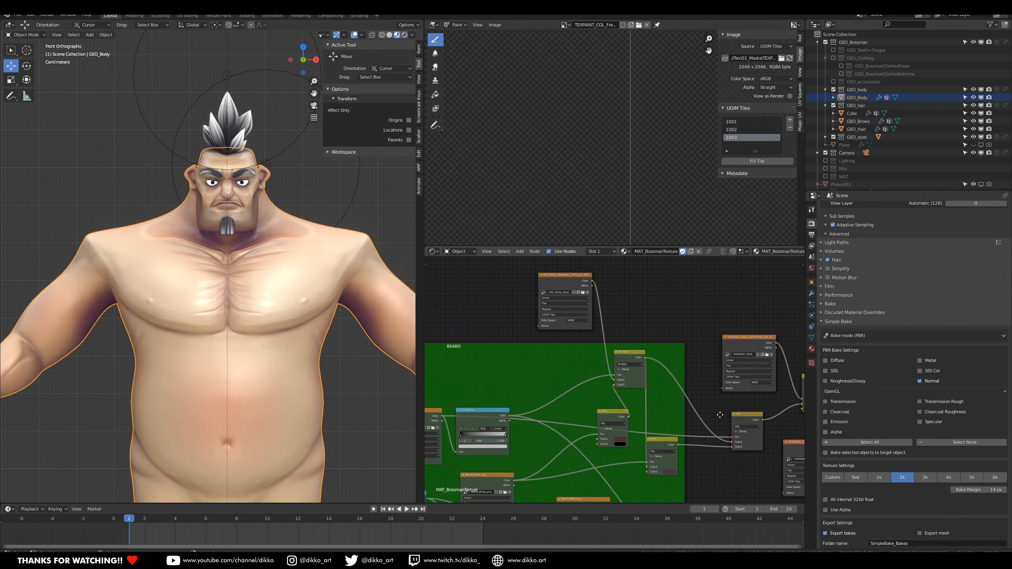
{"action": "middle_click_drag", "start_coordinate": [606, 347], "coordinate": [674, 372]}
{"action": "left_click_drag", "start_coordinate": [621, 303], "coordinate": [590, 299]}
{"action": "middle_click_drag", "start_coordinate": [557, 354], "coordinate": [605, 289]}
{"action": "left_click_drag", "start_coordinate": [730, 341], "coordinate": [691, 290]}
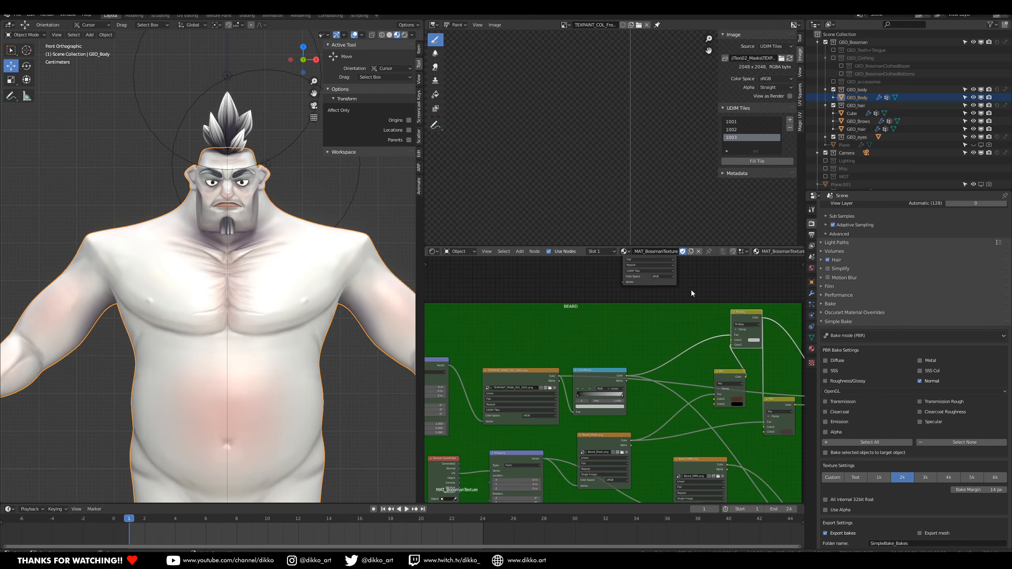
Step: Reconnect the body image texture's Color to the Multiply node's Color1 in the BEARD frame and switch the body's material to MAT_Body
{"action": "middle_click_drag", "start_coordinate": [691, 292], "coordinate": [649, 318]}
{"action": "left_click_drag", "start_coordinate": [632, 291], "coordinate": [686, 394]}
{"action": "left_click", "coordinate": [625, 251]}
{"action": "left_click", "coordinate": [655, 271]}
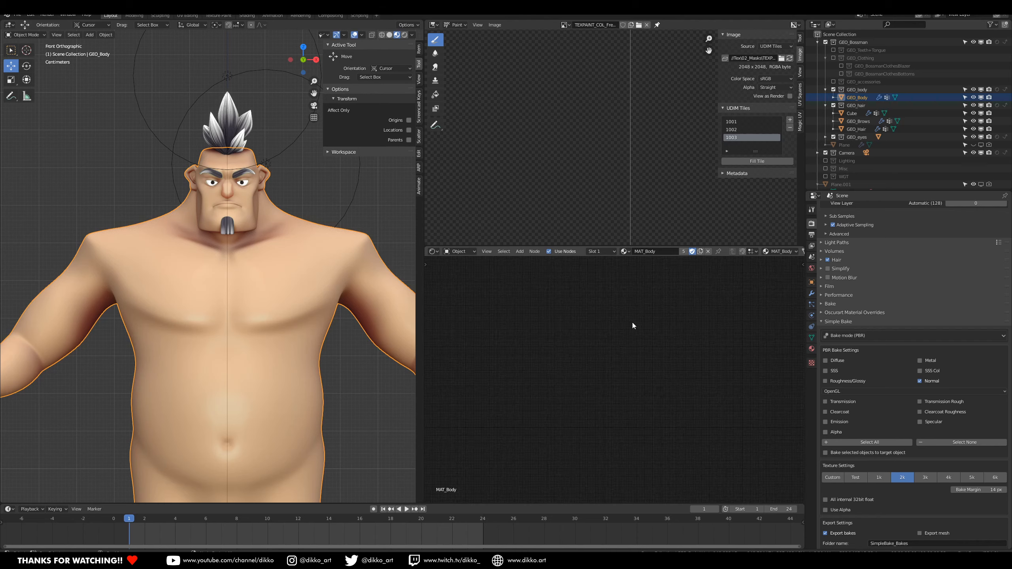
Step: Move the three separate image texture nodes and their input nodes away from the green OriginalBaseColour frame
{"action": "scroll", "coordinate": [651, 357], "scroll_direction": "down", "scroll_amount": 3}
{"action": "middle_click_drag", "start_coordinate": [743, 386], "coordinate": [556, 349]}
{"action": "scroll", "coordinate": [622, 374], "scroll_direction": "up", "scroll_amount": 12}
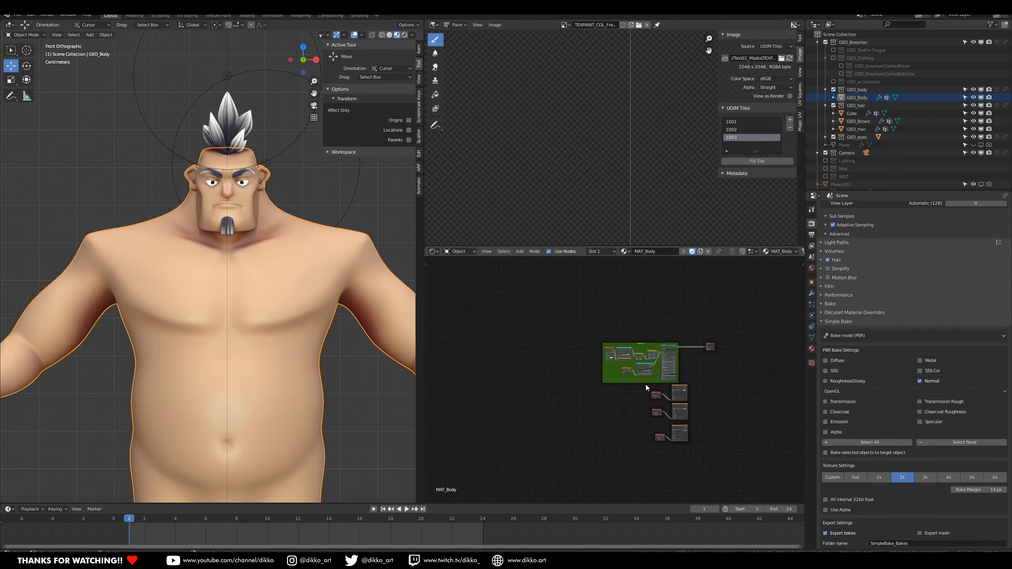
{"action": "middle_click_drag", "start_coordinate": [729, 401], "coordinate": [633, 359]}
{"action": "left_click_drag", "start_coordinate": [552, 349], "coordinate": [672, 433]}
{"action": "scroll", "coordinate": [658, 430], "scroll_direction": "up", "scroll_amount": 2}
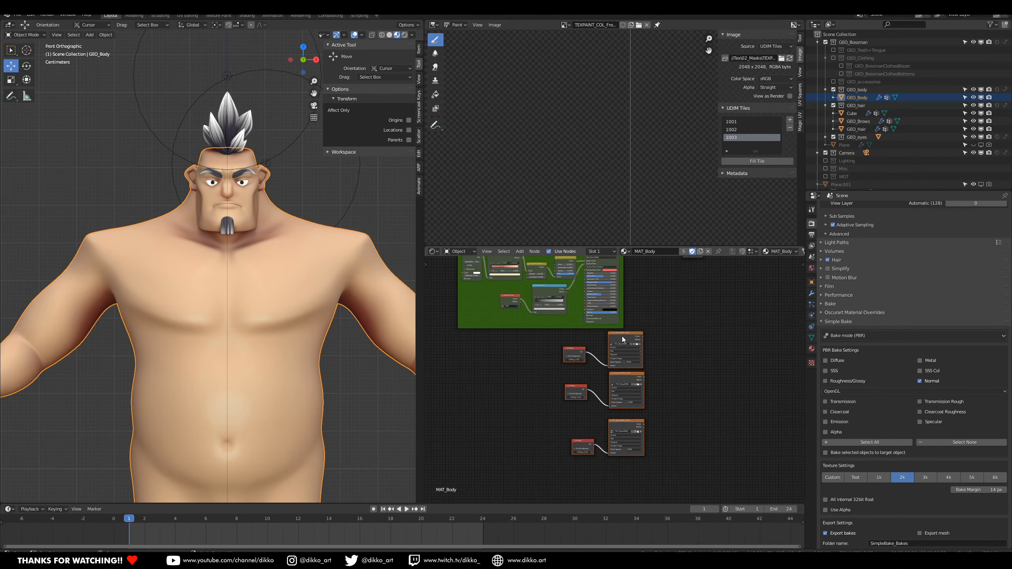
{"action": "left_click_drag", "start_coordinate": [623, 339], "coordinate": [680, 387]}
Step: Copy the whole OriginalBaseColour frame with its nodes and switch the body's material back to MAT_BossmanTexture
{"action": "middle_click_drag", "start_coordinate": [579, 346], "coordinate": [620, 407]}
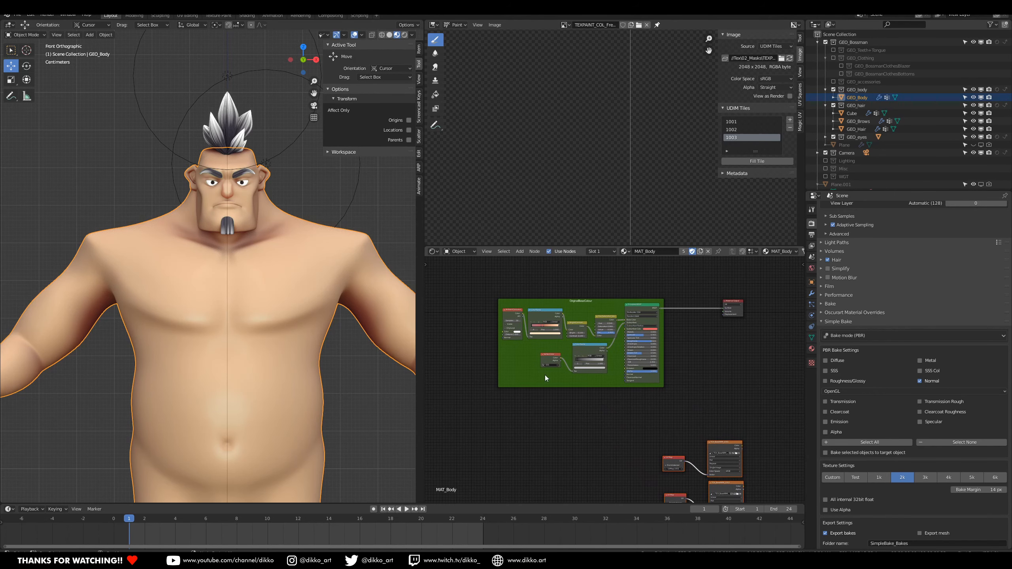
{"action": "scroll", "coordinate": [514, 339], "scroll_direction": "up", "scroll_amount": 1}
{"action": "left_click_drag", "start_coordinate": [454, 278], "coordinate": [681, 402]}
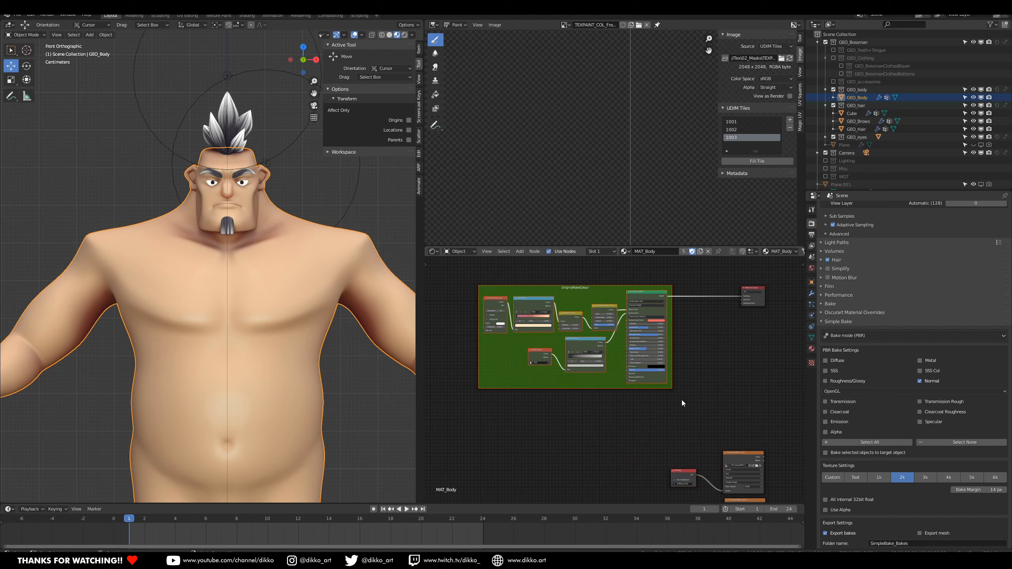
{"action": "left_click", "coordinate": [623, 251]}
{"action": "left_click", "coordinate": [648, 278]}
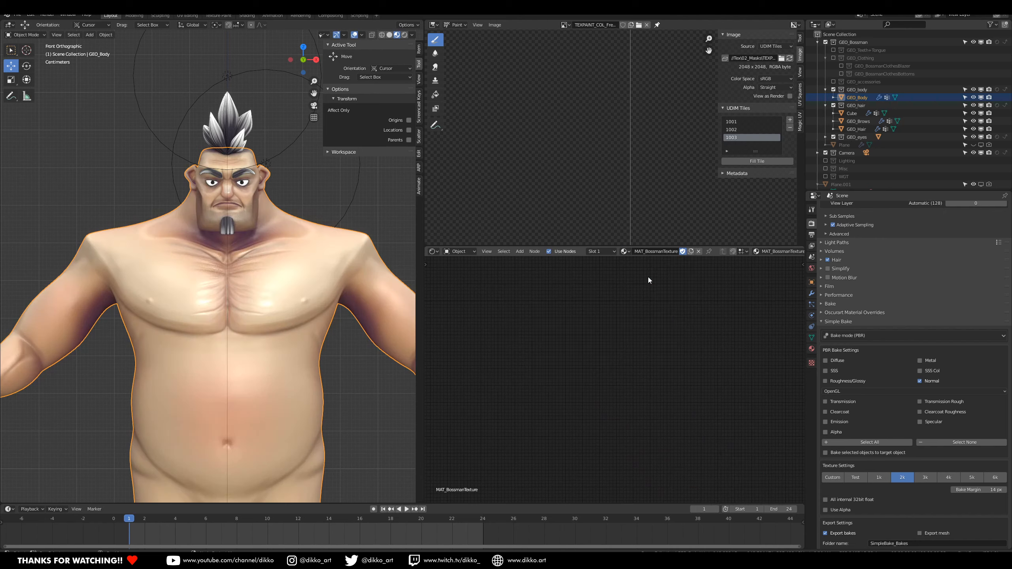
Step: Paste the copied OriginalBaseColour frame into an empty area of the MAT_BossmanTexture node tree, beyond the material output
{"action": "scroll", "coordinate": [536, 351], "scroll_direction": "down", "scroll_amount": 4}
{"action": "middle_click_drag", "start_coordinate": [535, 351], "coordinate": [676, 375]}
{"action": "scroll", "coordinate": [624, 378], "scroll_direction": "up", "scroll_amount": 5}
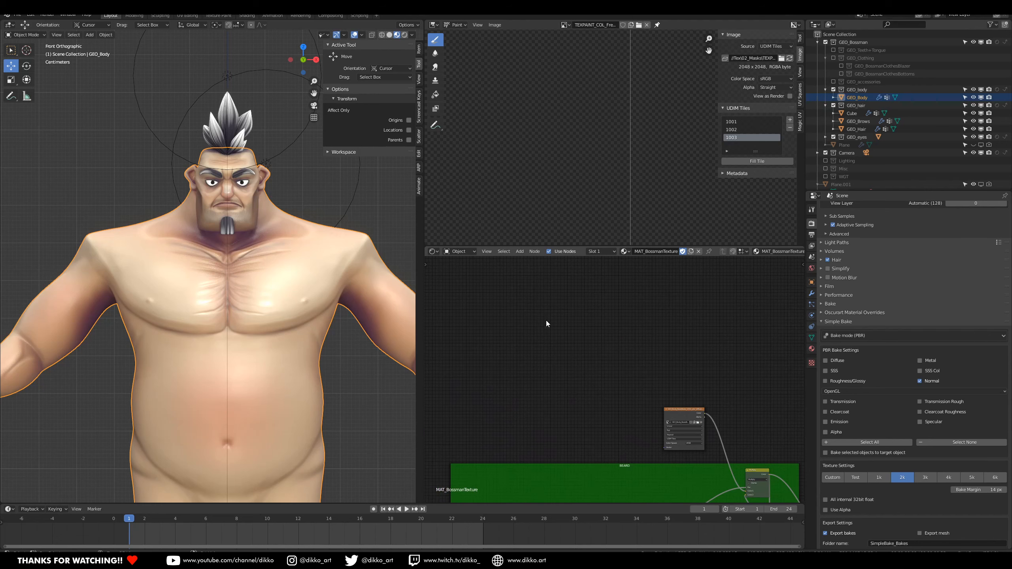
{"action": "scroll", "coordinate": [654, 372], "scroll_direction": "down", "scroll_amount": 4}
{"action": "scroll", "coordinate": [639, 407], "scroll_direction": "down", "scroll_amount": 4}
{"action": "middle_click_drag", "start_coordinate": [639, 407], "coordinate": [610, 404]}
{"action": "scroll", "coordinate": [593, 369], "scroll_direction": "up", "scroll_amount": 3}
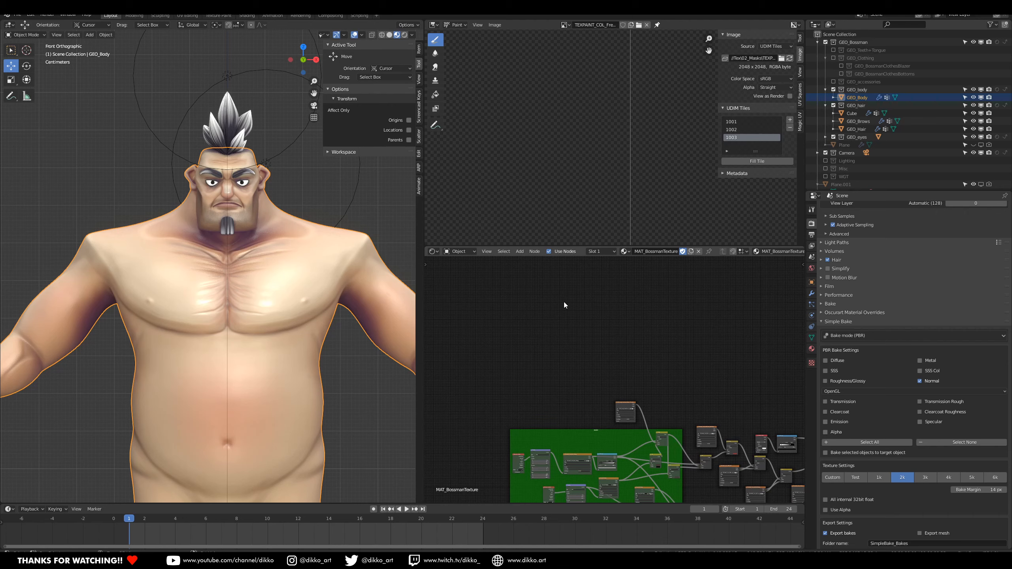
{"action": "scroll", "coordinate": [609, 341], "scroll_direction": "down", "scroll_amount": 4}
{"action": "middle_click_drag", "start_coordinate": [651, 360], "coordinate": [426, 264]}
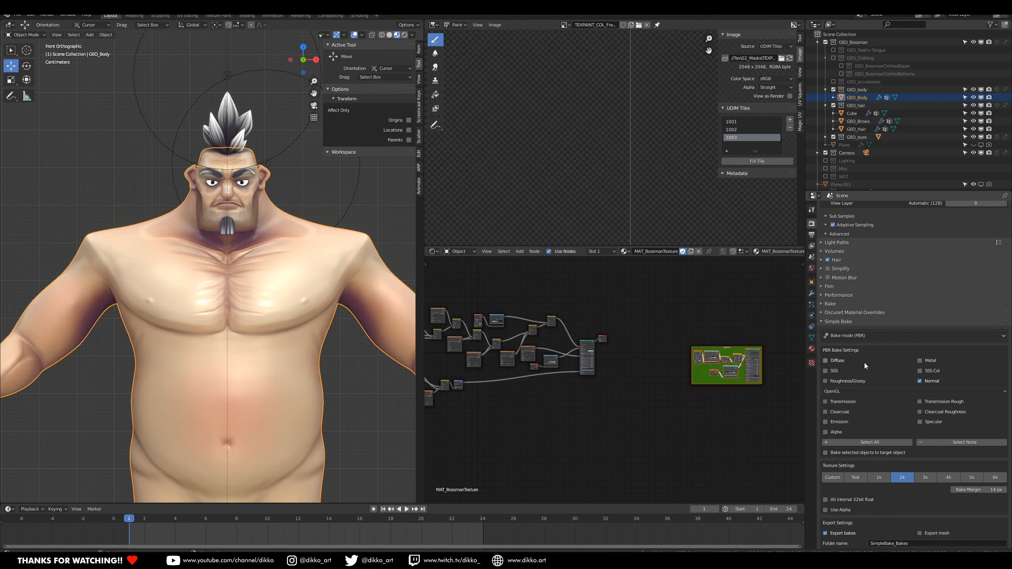
Step: Bring the pasted OriginalBaseColour frame across the node tree to the space above the BEARD frame
{"action": "key", "text": "shift+d"}
{"action": "left_click", "coordinate": [649, 422]}
{"action": "left_click_drag", "start_coordinate": [678, 315], "coordinate": [775, 391]}
{"action": "key", "text": "x"}
{"action": "left_click", "coordinate": [651, 438]}
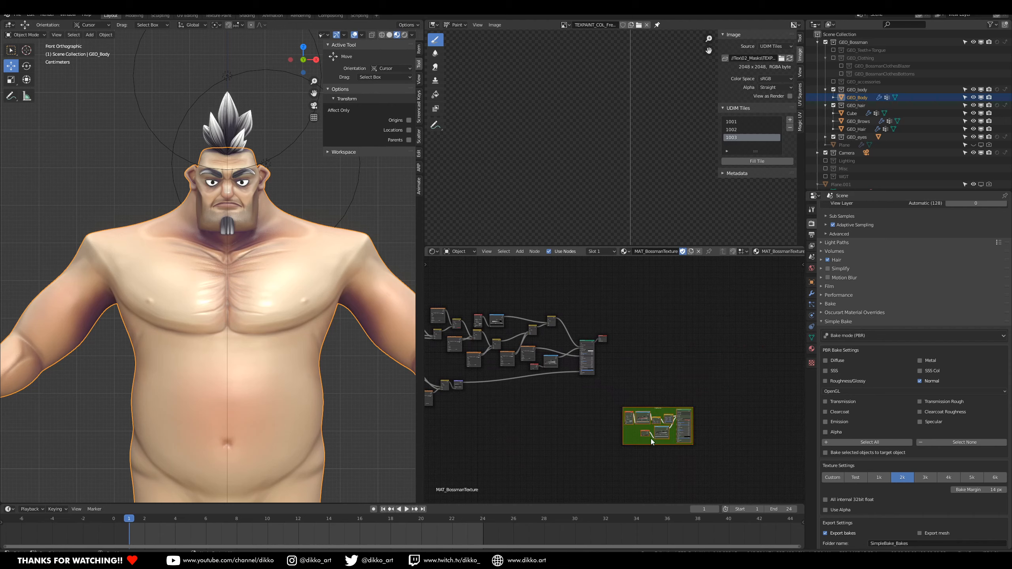
{"action": "middle_click_drag", "start_coordinate": [651, 438], "coordinate": [731, 462]}
{"action": "key", "text": "g"}
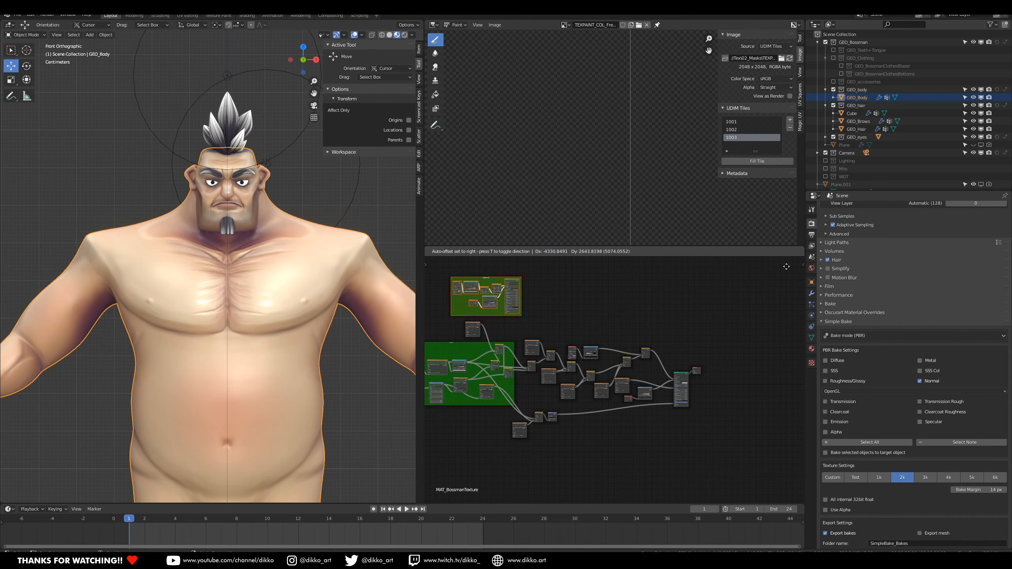
{"action": "left_click", "coordinate": [757, 271]}
Step: Line up the OriginalBaseColour frame just above the BEARD frame, beside the body image texture node
{"action": "middle_click_drag", "start_coordinate": [524, 306], "coordinate": [689, 342]}
{"action": "scroll", "coordinate": [701, 338], "scroll_direction": "up", "scroll_amount": 5}
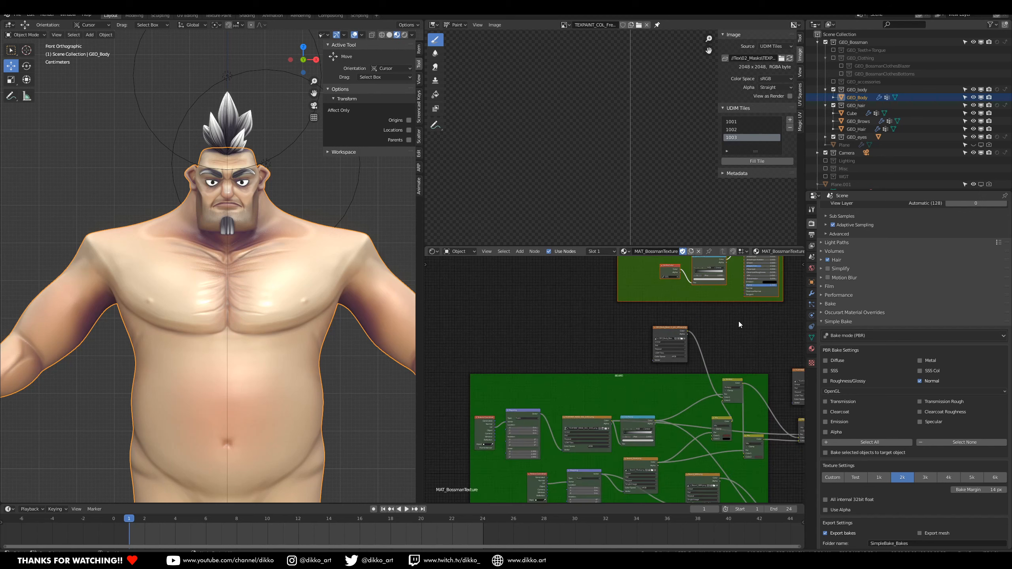
{"action": "key", "text": "g"}
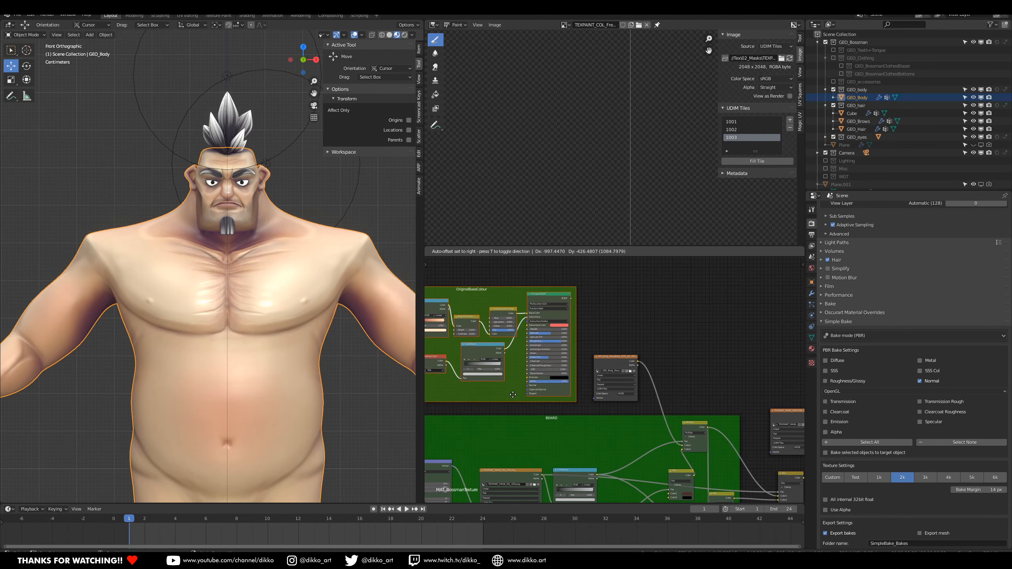
{"action": "left_click", "coordinate": [389, 385]}
{"action": "middle_click_drag", "start_coordinate": [587, 375], "coordinate": [706, 373]}
{"action": "scroll", "coordinate": [686, 374], "scroll_direction": "up", "scroll_amount": 3}
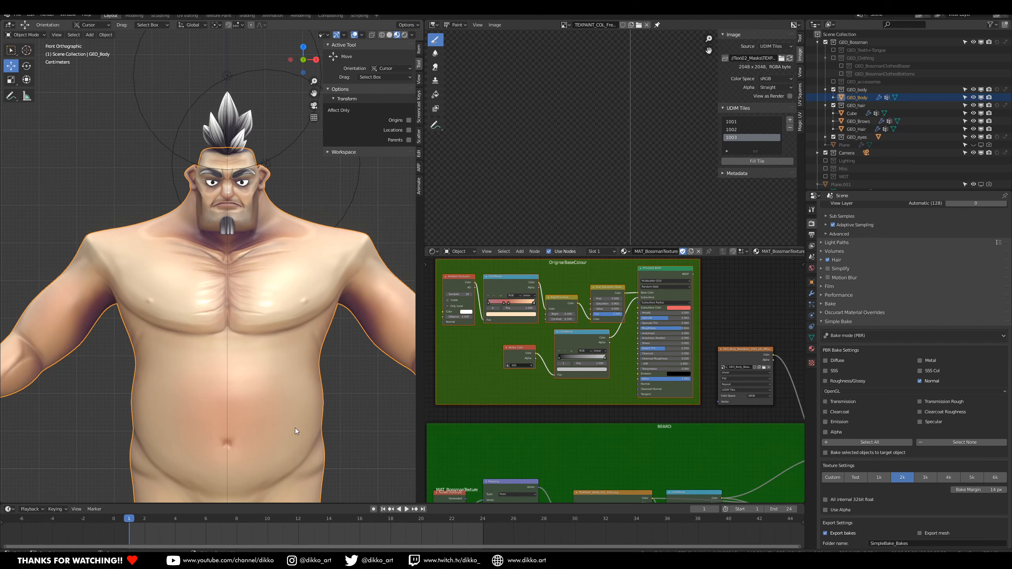
Step: Turn off the Subdivision modifier's viewport display on GEO_Body and turn on viewport display for the Multires modifier
{"action": "left_click", "coordinate": [813, 295]}
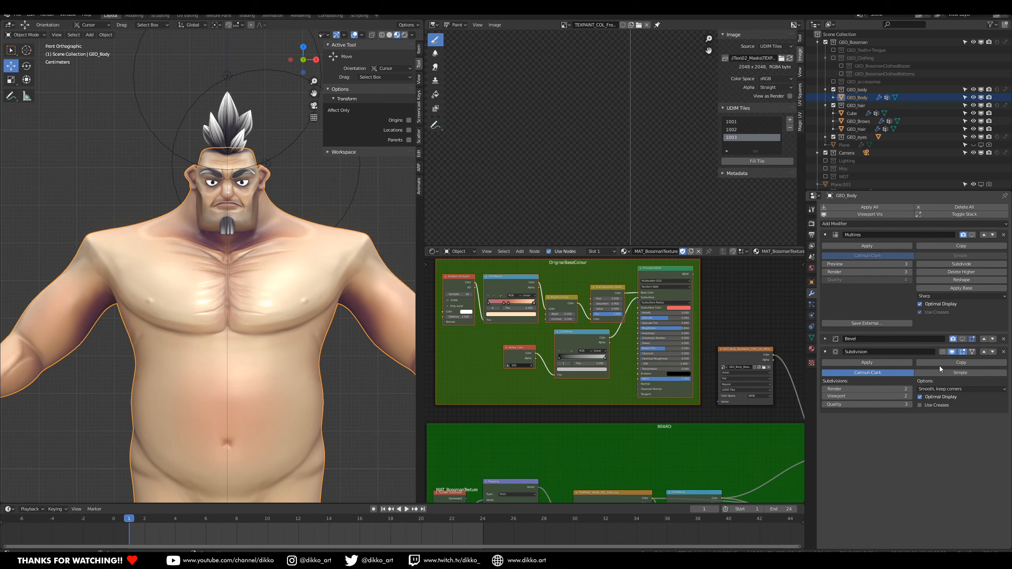
{"action": "left_click", "coordinate": [954, 351]}
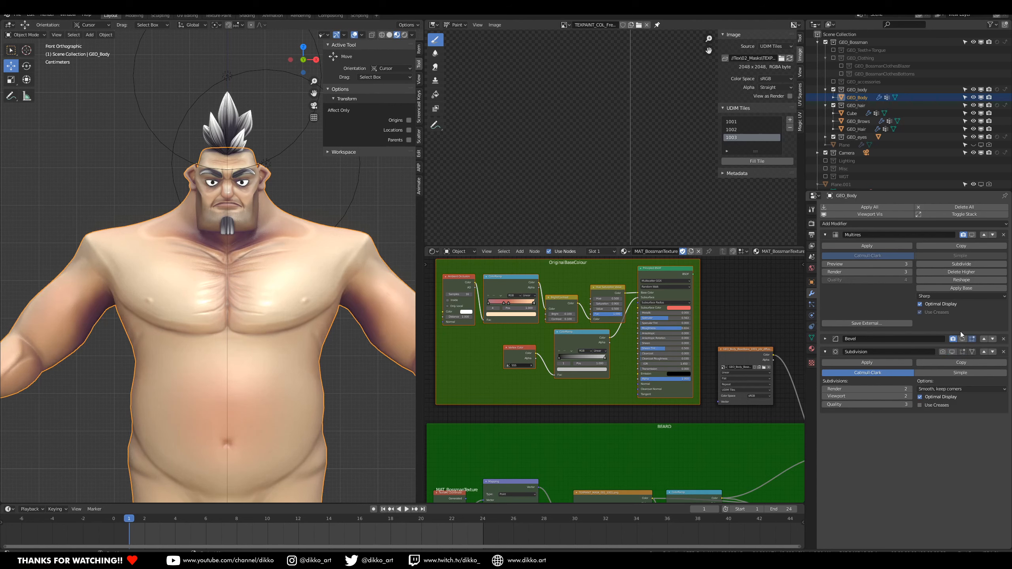
{"action": "left_click", "coordinate": [972, 235]}
Step: Disconnect the body image texture from the Multiply node's Color1 and move the texture node farther from the OriginalBaseColour frame
{"action": "middle_click_drag", "start_coordinate": [667, 372], "coordinate": [549, 360]}
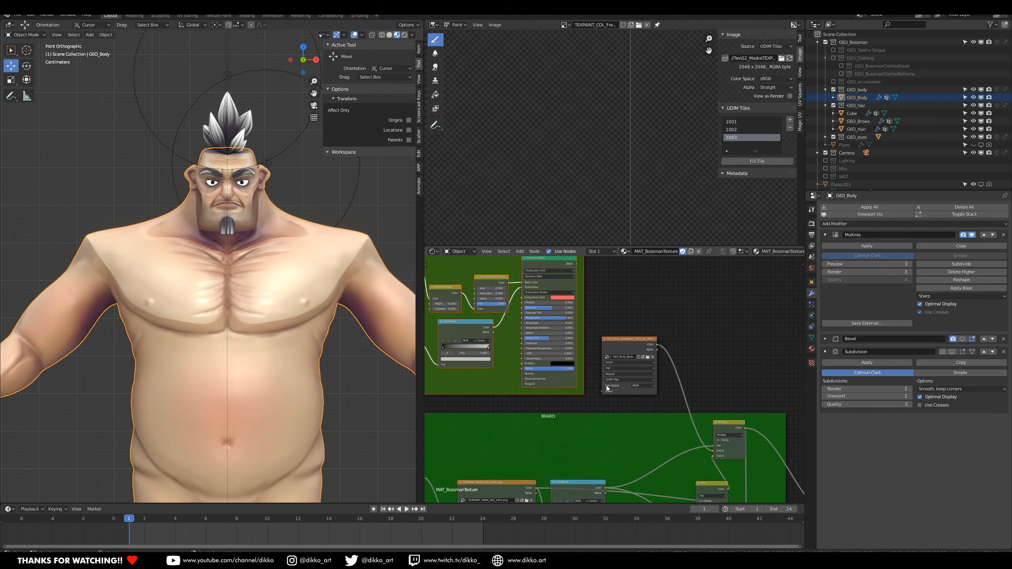
{"action": "scroll", "coordinate": [618, 400], "scroll_direction": "down", "scroll_amount": 1}
{"action": "left_click_drag", "start_coordinate": [705, 446], "coordinate": [673, 384]}
{"action": "middle_click_drag", "start_coordinate": [632, 346], "coordinate": [625, 382]}
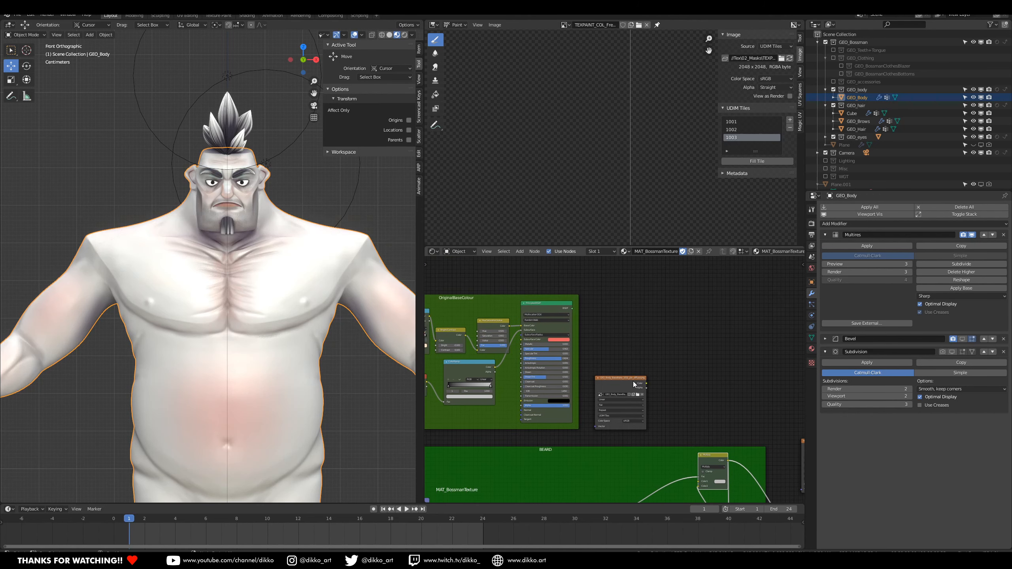
{"action": "left_click_drag", "start_coordinate": [618, 379], "coordinate": [694, 307]}
Step: Try to feed the Principled BSDF output of the OriginalBaseColour frame into the Multiply node's Color1
{"action": "middle_click_drag", "start_coordinate": [593, 310], "coordinate": [582, 291]}
{"action": "left_click_drag", "start_coordinate": [573, 281], "coordinate": [700, 452]}
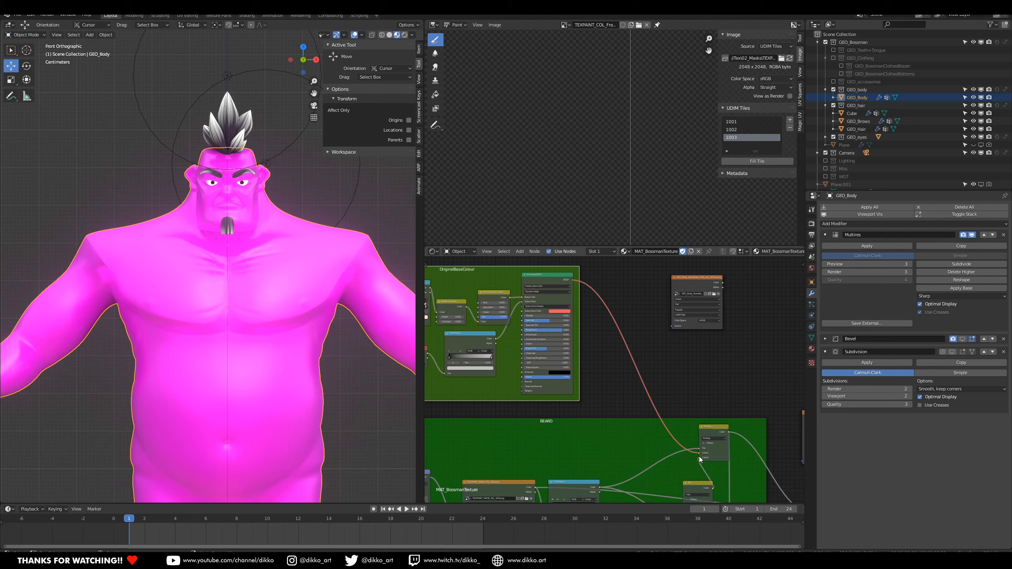
{"action": "left_click_drag", "start_coordinate": [697, 453], "coordinate": [603, 350]}
Step: Move the Hue Saturation Value node's link from the Principled BSDF's Base Color to the Multiply node's Color1 and inspect the skin
{"action": "middle_click_drag", "start_coordinate": [575, 325], "coordinate": [606, 309]}
{"action": "scroll", "coordinate": [577, 334], "scroll_direction": "up", "scroll_amount": 1}
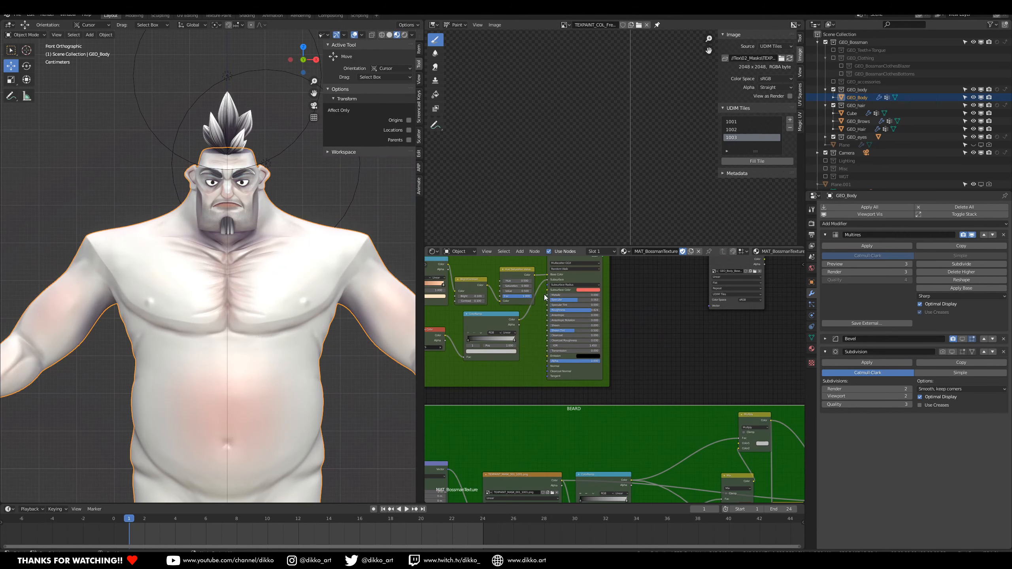
{"action": "mouse_move", "coordinate": [547, 274]}
{"action": "left_mouse_down"}
{"action": "mouse_move", "coordinate": [638, 373]}
{"action": "mouse_move", "coordinate": [737, 443]}
{"action": "left_mouse_up"}
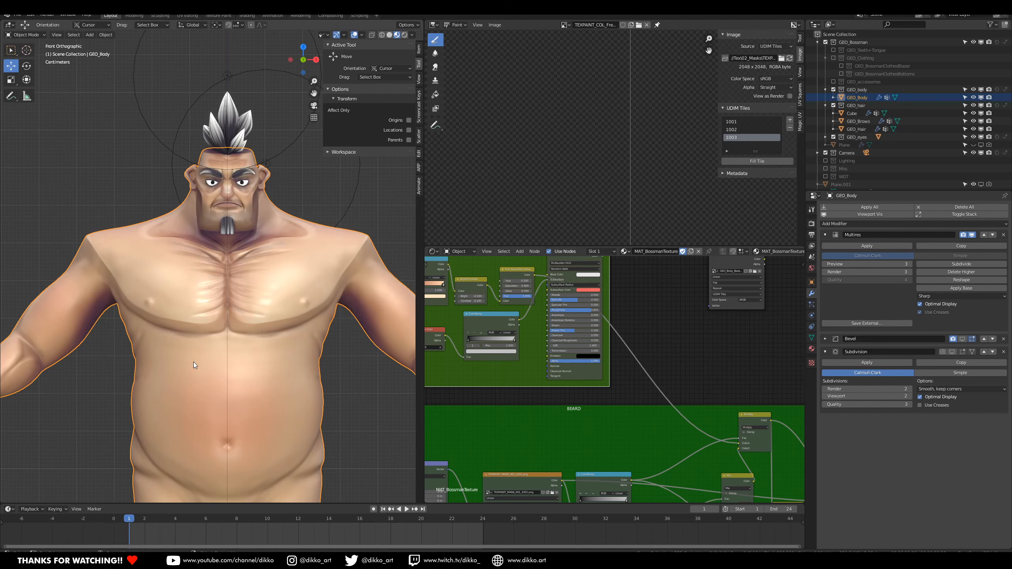
{"action": "middle_click_drag", "start_coordinate": [585, 300], "coordinate": [647, 341]}
{"action": "scroll", "coordinate": [174, 296], "scroll_direction": "up", "scroll_amount": 3}
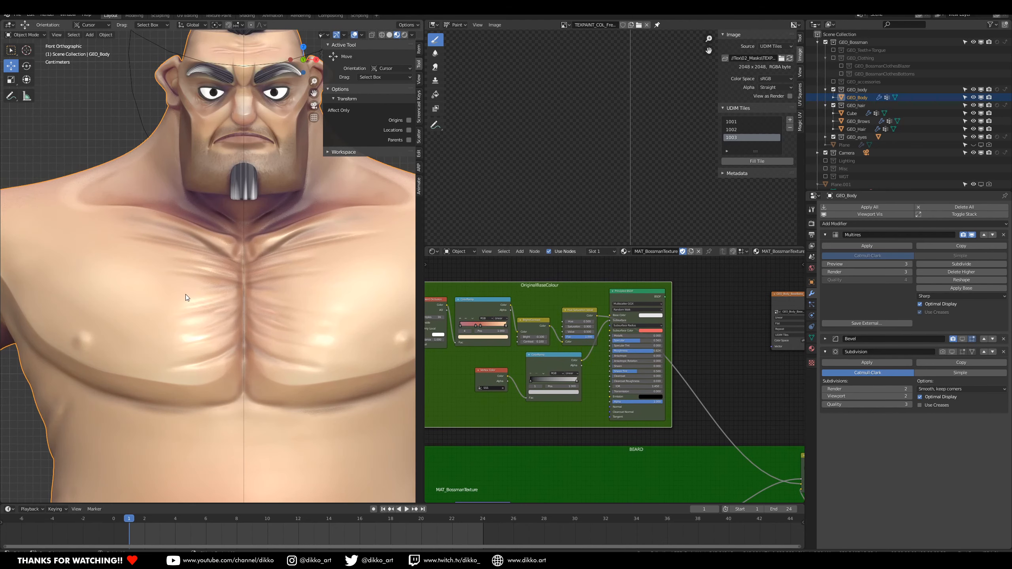
{"action": "scroll", "coordinate": [187, 294], "scroll_direction": "down", "scroll_amount": 5}
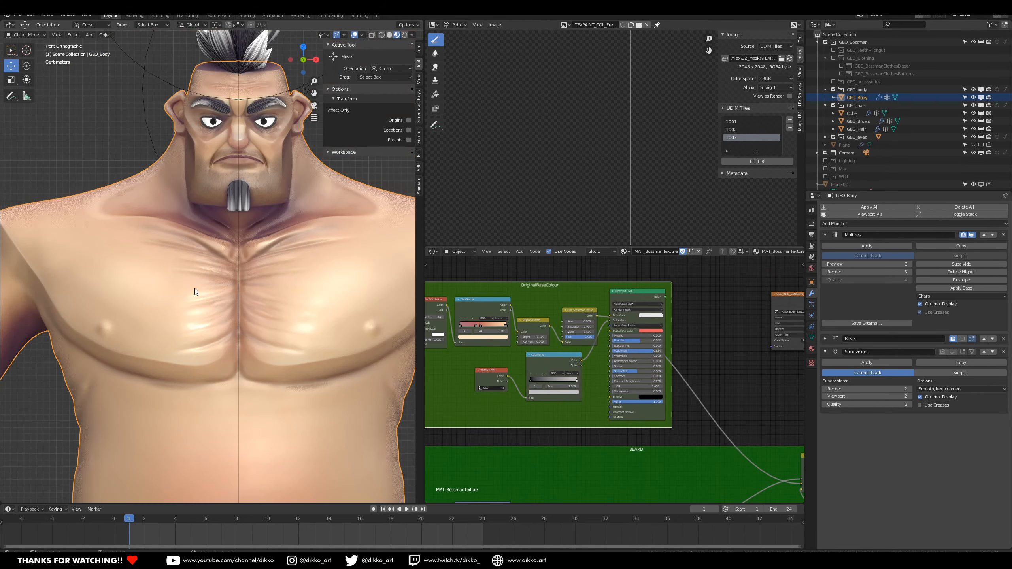
{"action": "scroll", "coordinate": [216, 334], "scroll_direction": "down", "scroll_amount": 2}
{"action": "middle_click_drag", "start_coordinate": [211, 338], "coordinate": [262, 351]}
Step: Detach the lower ColorRamp from the Principled BSDF in the OriginalBaseColour frame and remove that shader node
{"action": "middle_click_drag", "start_coordinate": [632, 316], "coordinate": [561, 341]}
{"action": "left_click_drag", "start_coordinate": [568, 317], "coordinate": [547, 349]}
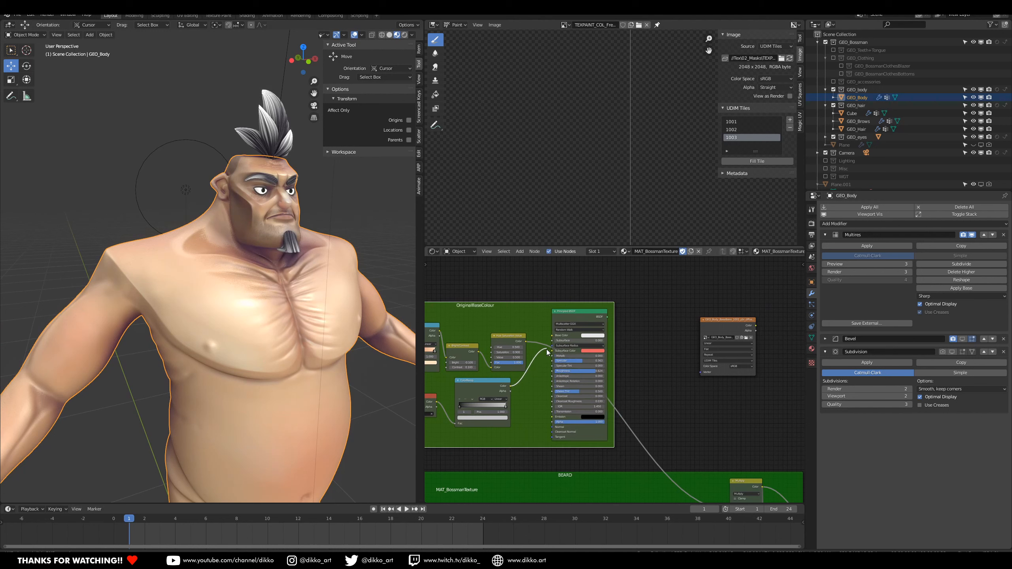
{"action": "left_click_drag", "start_coordinate": [517, 387], "coordinate": [517, 386]}
{"action": "middle_click_drag", "start_coordinate": [517, 387], "coordinate": [562, 358]}
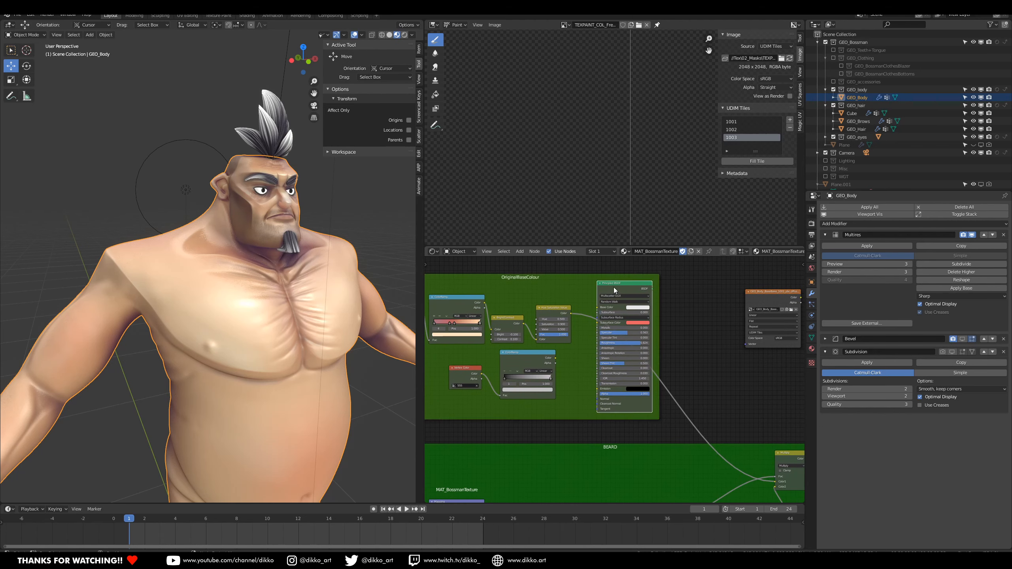
{"action": "key", "text": "ctrl+x"}
{"action": "middle_click_drag", "start_coordinate": [564, 362], "coordinate": [589, 347]}
Step: Examine the character's skin from different angles, moving in on the chest, neck and face
{"action": "scroll", "coordinate": [179, 337], "scroll_direction": "down", "scroll_amount": 3}
{"action": "middle_click_drag", "start_coordinate": [169, 341], "coordinate": [102, 349]}
{"action": "scroll", "coordinate": [240, 299], "scroll_direction": "up", "scroll_amount": 3}
{"action": "middle_click_drag", "start_coordinate": [294, 300], "coordinate": [254, 315]}
{"action": "scroll", "coordinate": [169, 323], "scroll_direction": "up", "scroll_amount": 3}
{"action": "middle_click_drag", "start_coordinate": [169, 323], "coordinate": [221, 284]}
{"action": "scroll", "coordinate": [220, 280], "scroll_direction": "up", "scroll_amount": 2}
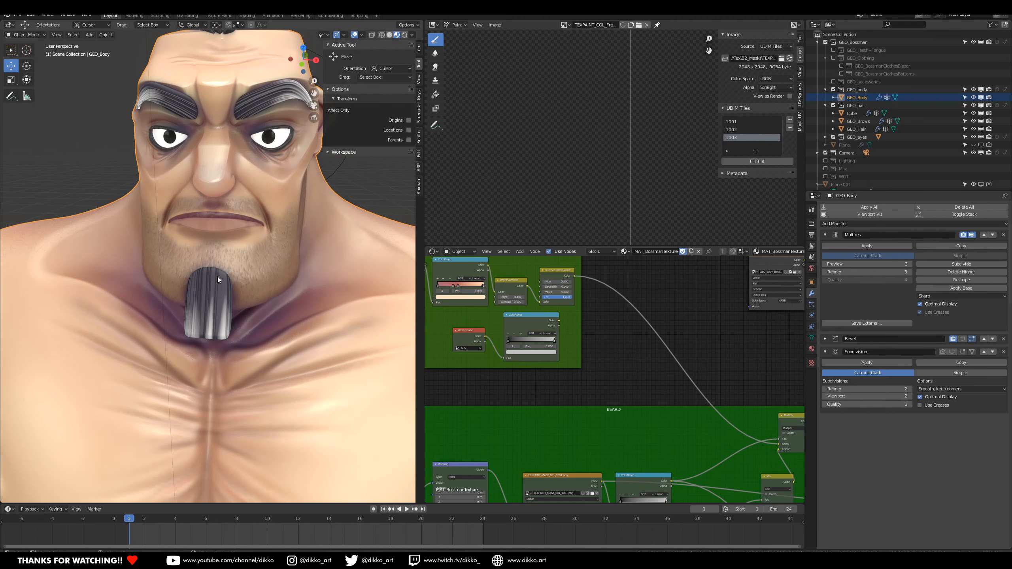
{"action": "scroll", "coordinate": [167, 200], "scroll_direction": "up", "scroll_amount": 2}
{"action": "middle_click_drag", "start_coordinate": [199, 244], "coordinate": [199, 253]}
Step: Temporarily connect the body image texture's Color to the Multiply node's Color1 to compare the skin colour
{"action": "middle_click_drag", "start_coordinate": [772, 303], "coordinate": [634, 307]}
{"action": "mouse_move", "coordinate": [630, 264]}
{"action": "left_mouse_down"}
{"action": "mouse_move", "coordinate": [518, 329]}
{"action": "mouse_move", "coordinate": [564, 294]}
{"action": "mouse_move", "coordinate": [628, 357]}
{"action": "mouse_move", "coordinate": [640, 449]}
{"action": "left_mouse_up"}
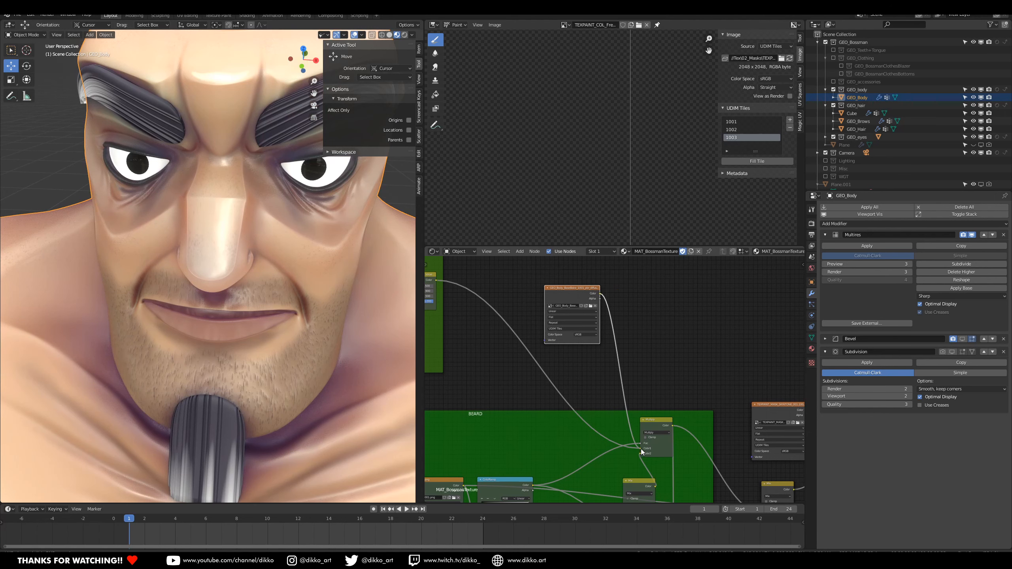
{"action": "scroll", "coordinate": [200, 335], "scroll_direction": "down", "scroll_amount": 5}
{"action": "middle_click_drag", "start_coordinate": [188, 334], "coordinate": [137, 319]}
Step: Connect the Hue Saturation Value node's Color back to the Multiply node's Color1 and check the body close up and at full figure
{"action": "middle_click_drag", "start_coordinate": [454, 337], "coordinate": [615, 362]}
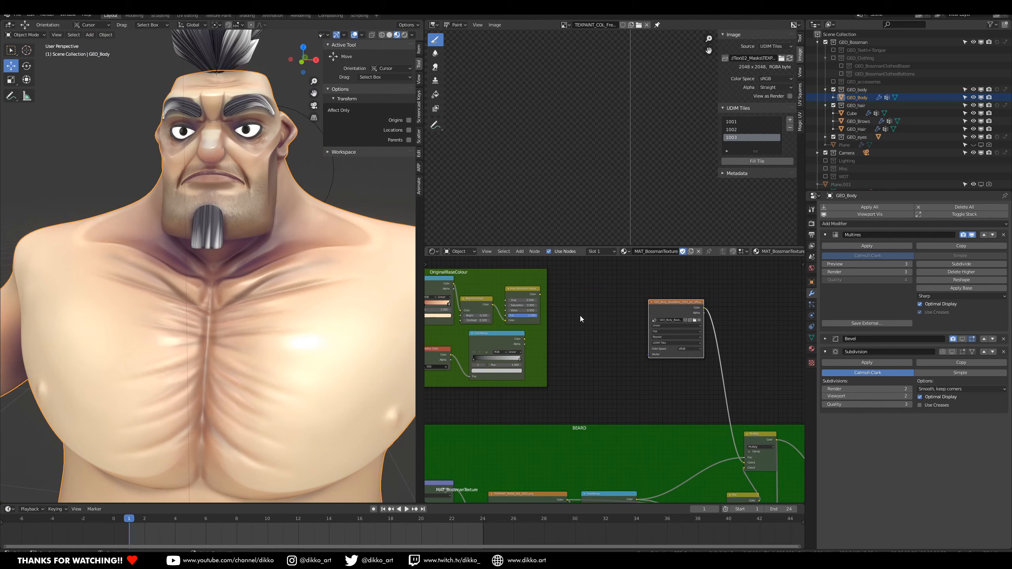
{"action": "mouse_move", "coordinate": [541, 294]}
{"action": "left_mouse_down"}
{"action": "mouse_move", "coordinate": [702, 451]}
{"action": "mouse_move", "coordinate": [741, 465]}
{"action": "left_mouse_up"}
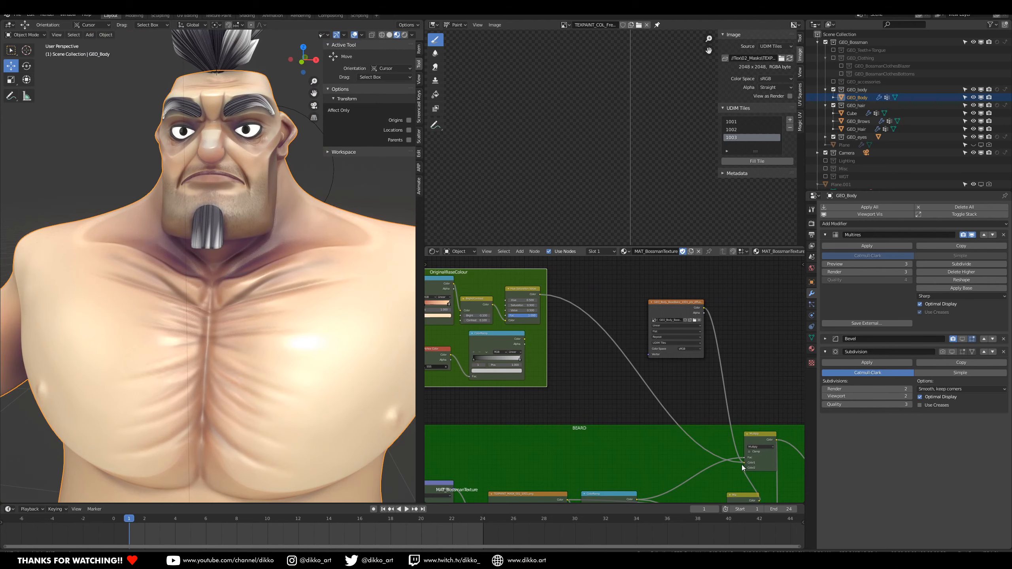
{"action": "scroll", "coordinate": [160, 337], "scroll_direction": "down", "scroll_amount": 4}
{"action": "middle_click_drag", "start_coordinate": [171, 348], "coordinate": [112, 340]}
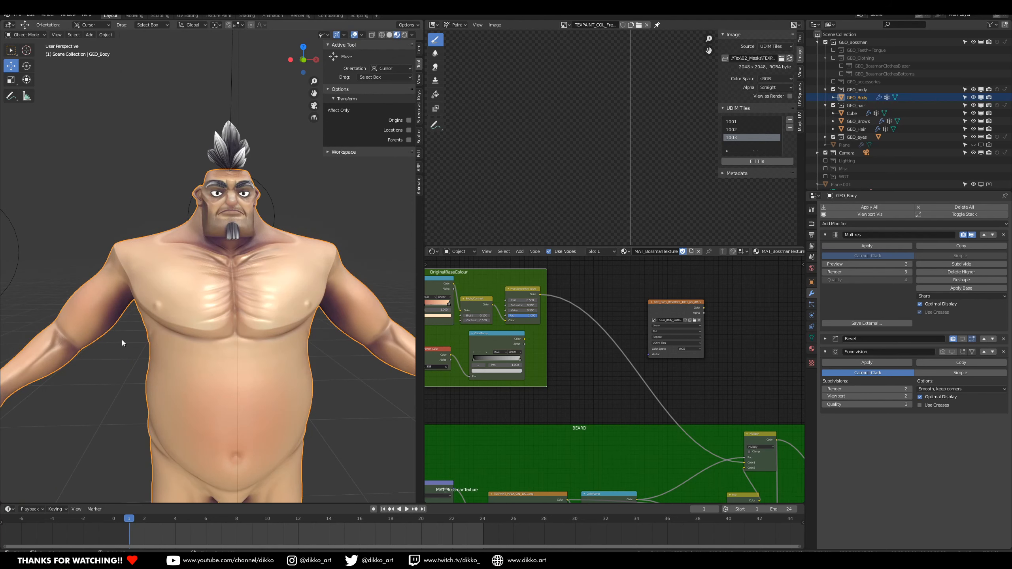
{"action": "scroll", "coordinate": [103, 345], "scroll_direction": "up", "scroll_amount": 5}
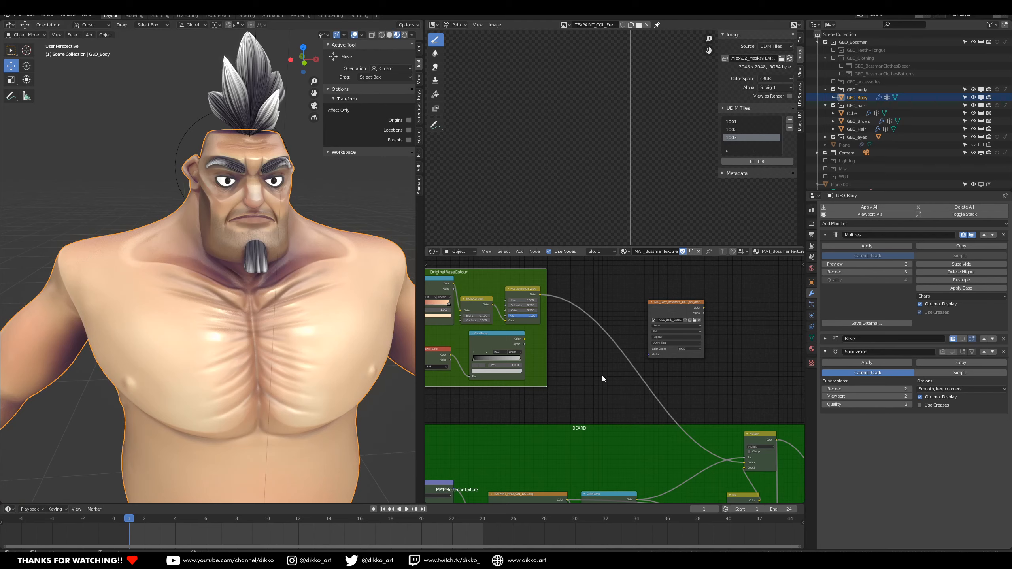
{"action": "scroll", "coordinate": [274, 366], "scroll_direction": "down", "scroll_amount": 2}
{"action": "middle_click_drag", "start_coordinate": [274, 366], "coordinate": [285, 339]}
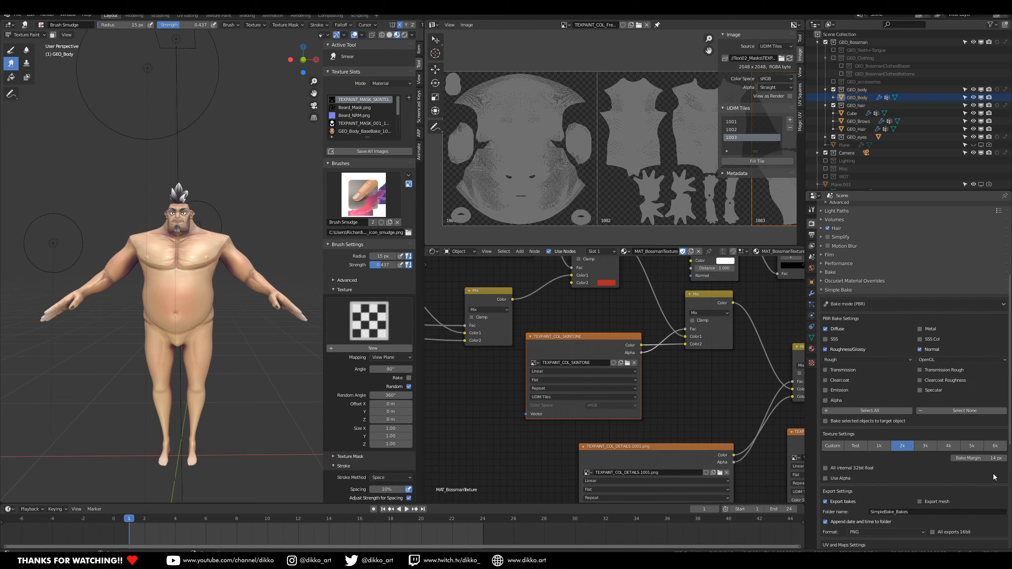
Step: Edit the bake's batch name, replacing BaseBake with BossmanBody and ending the tile number in 1
{"action": "scroll", "coordinate": [870, 469], "scroll_direction": "down", "scroll_amount": 5}
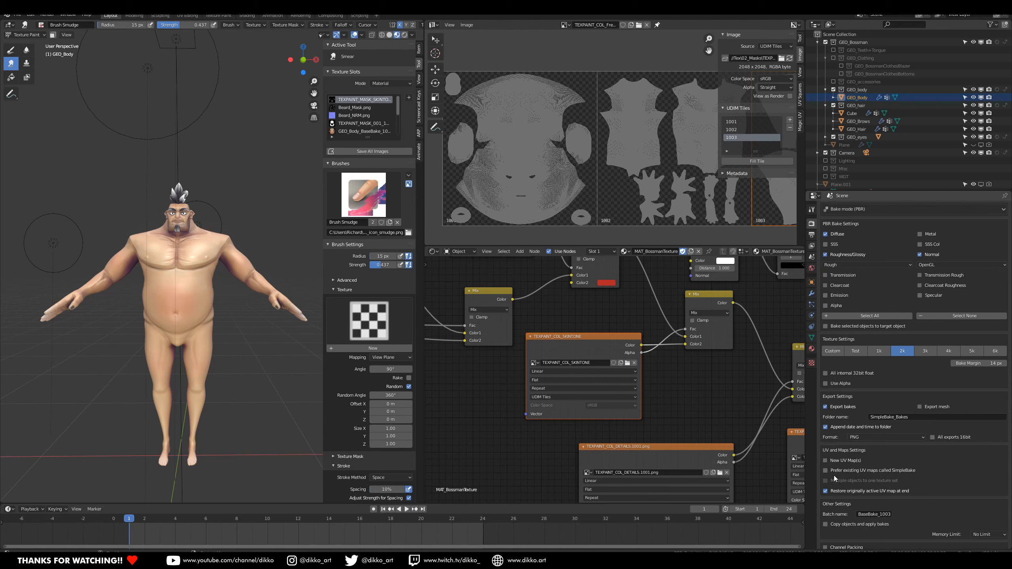
{"action": "type", "text": "1"}
{"action": "key", "text": "Return"}
{"action": "left_click_drag", "start_coordinate": [875, 514], "coordinate": [804, 506]}
{"action": "type", "text": "BossmanBody"}
{"action": "key", "text": "Return"}
Step: Split off a second properties editor showing GEO_Body's object data with its UV maps, and review the bake settings
{"action": "left_click_drag", "start_coordinate": [807, 550], "coordinate": [803, 367]}
{"action": "left_click", "coordinate": [811, 513]}
{"action": "scroll", "coordinate": [915, 301], "scroll_direction": "down", "scroll_amount": 10}
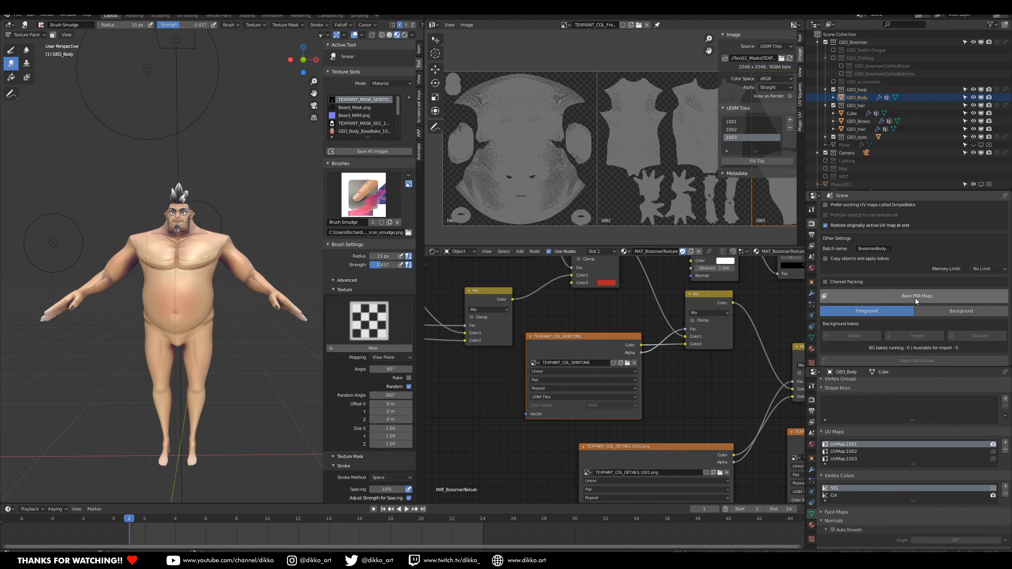
{"action": "scroll", "coordinate": [916, 300], "scroll_direction": "up", "scroll_amount": 10}
{"action": "scroll", "coordinate": [884, 330], "scroll_direction": "down", "scroll_amount": 10}
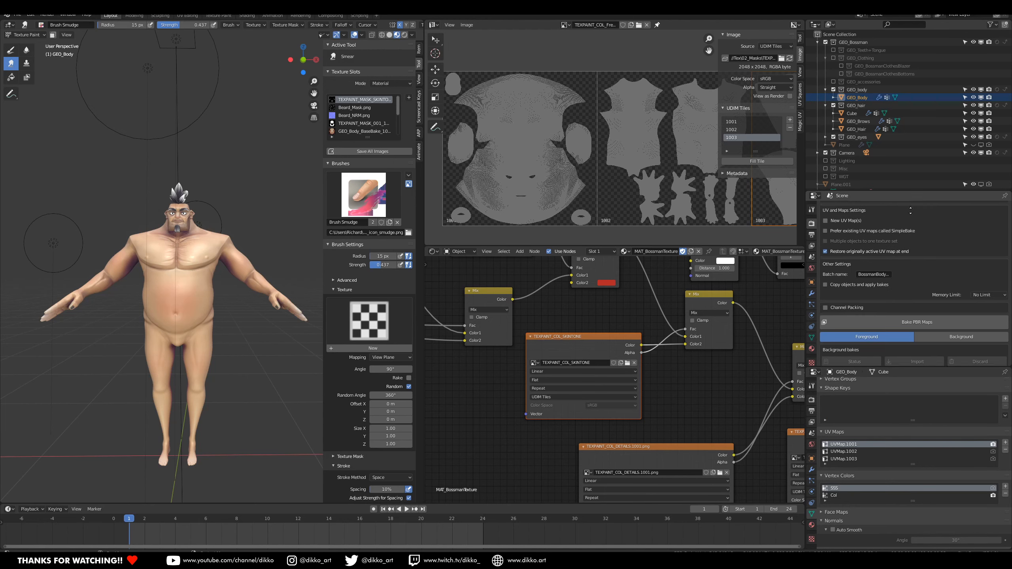
Step: Return GEO_Body to Object Mode, check its modifier stack and bake the PBR maps
{"action": "scroll", "coordinate": [902, 306], "scroll_direction": "down", "scroll_amount": 2}
{"action": "left_click", "coordinate": [26, 35]}
{"action": "left_click", "coordinate": [24, 41]}
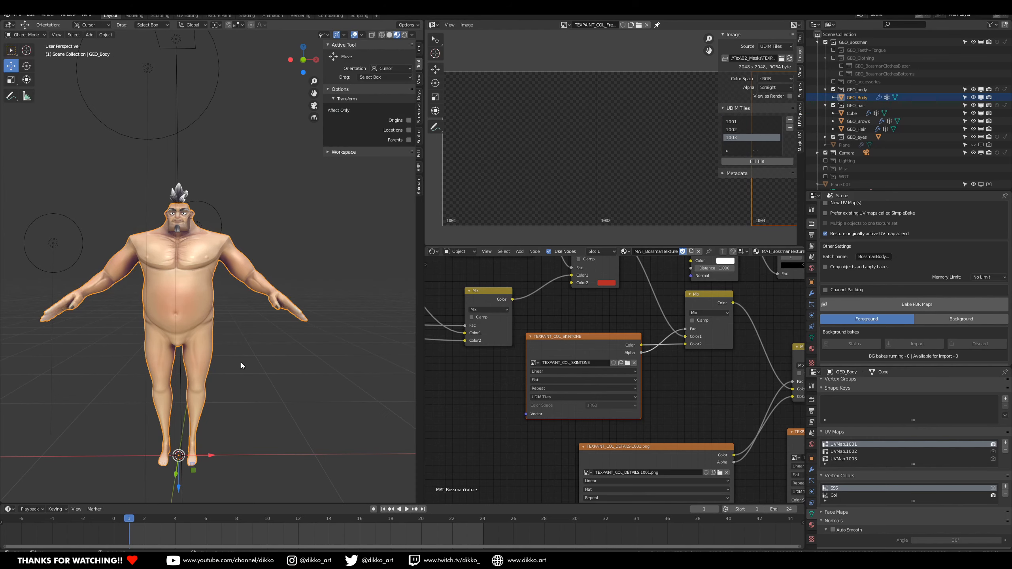
{"action": "left_click", "coordinate": [811, 293]}
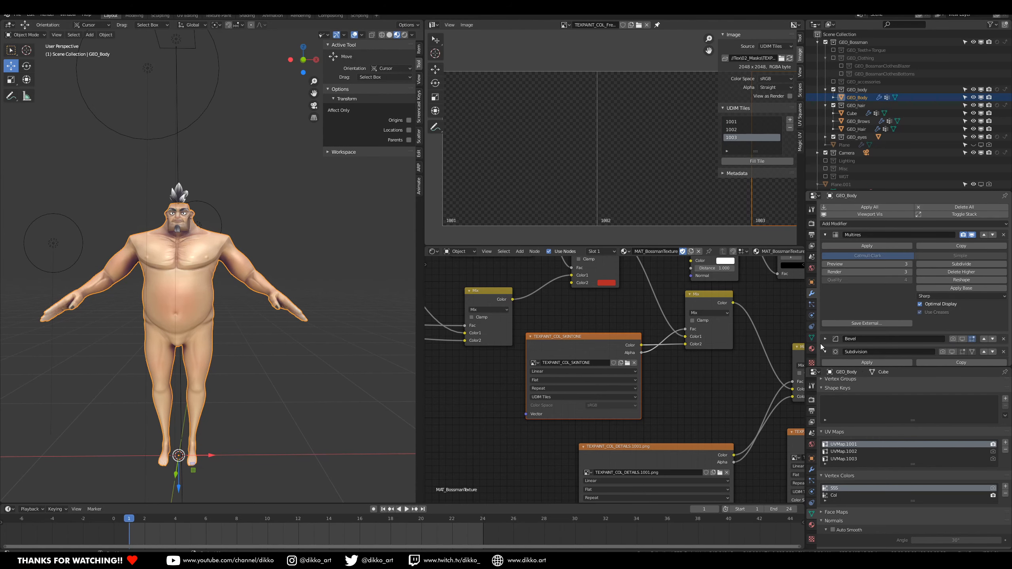
{"action": "left_click", "coordinate": [812, 223]}
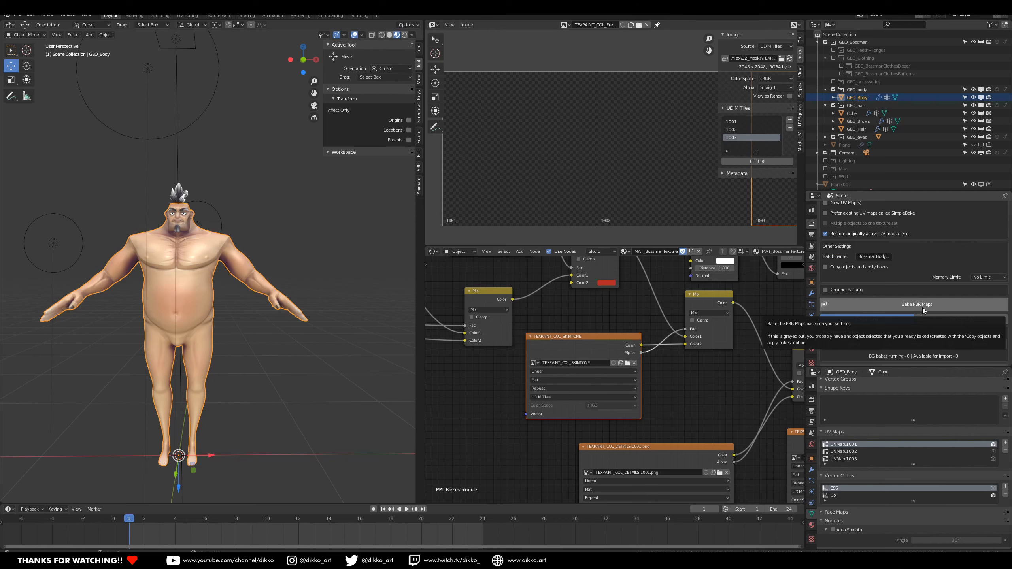
{"action": "left_click", "coordinate": [926, 306]}
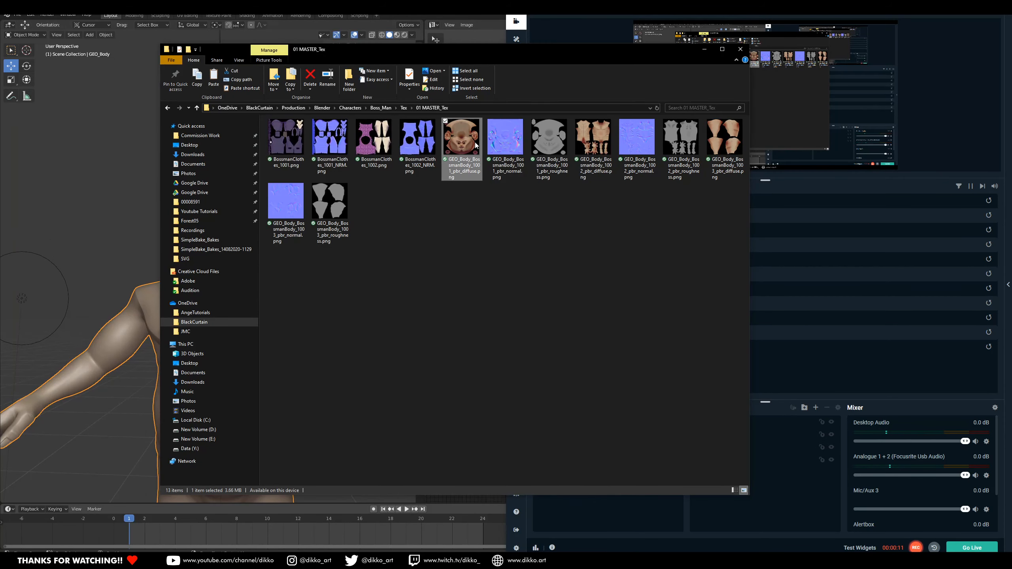
Step: Open GEO_Body_BossmanBody_1001_pbr_diffuse.png from the 01 MASTER_Tex folder and examine the baked face colour close up and in full
{"action": "double_click", "coordinate": [475, 143]}
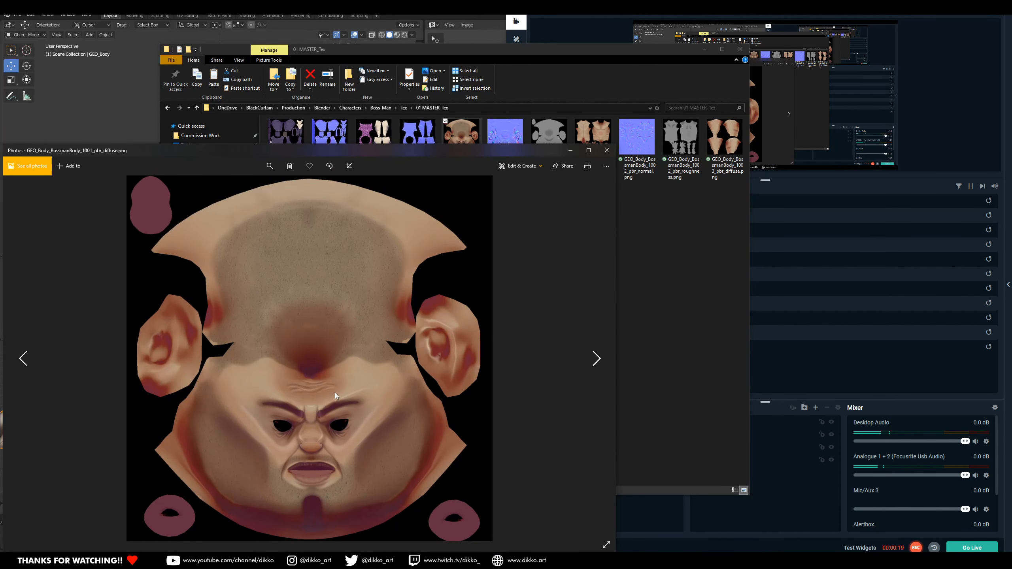
{"action": "scroll", "coordinate": [339, 426], "scroll_direction": "up", "scroll_amount": 4}
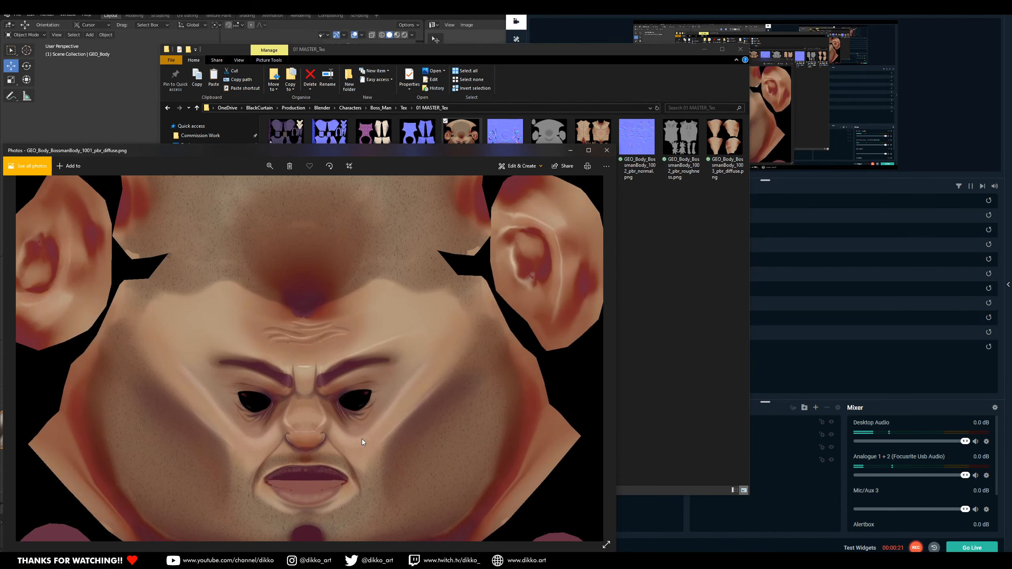
{"action": "scroll", "coordinate": [406, 442], "scroll_direction": "up", "scroll_amount": 3}
{"action": "scroll", "coordinate": [394, 407], "scroll_direction": "down", "scroll_amount": 5}
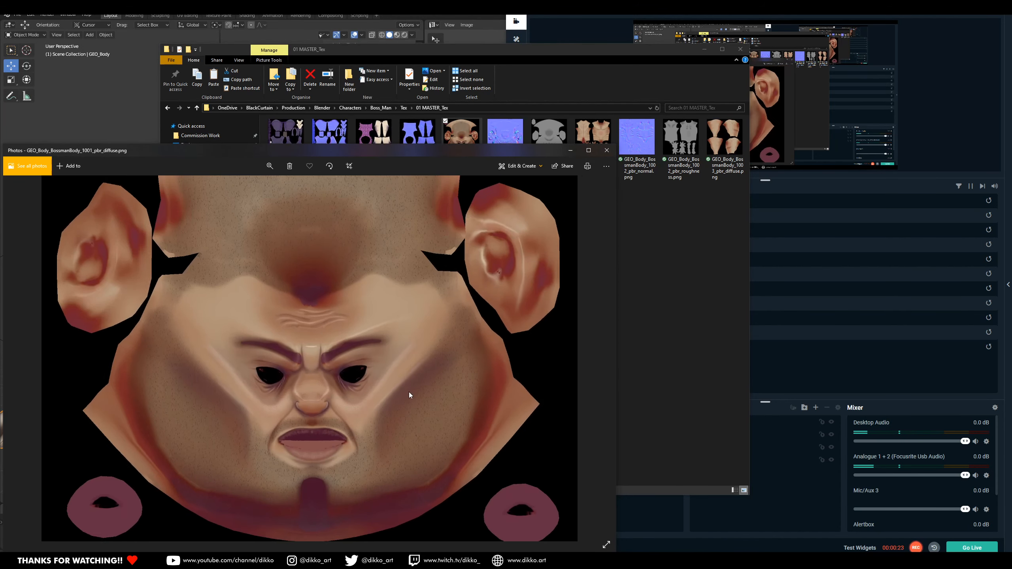
{"action": "scroll", "coordinate": [409, 392], "scroll_direction": "down", "scroll_amount": 2}
{"action": "scroll", "coordinate": [510, 364], "scroll_direction": "down", "scroll_amount": 3}
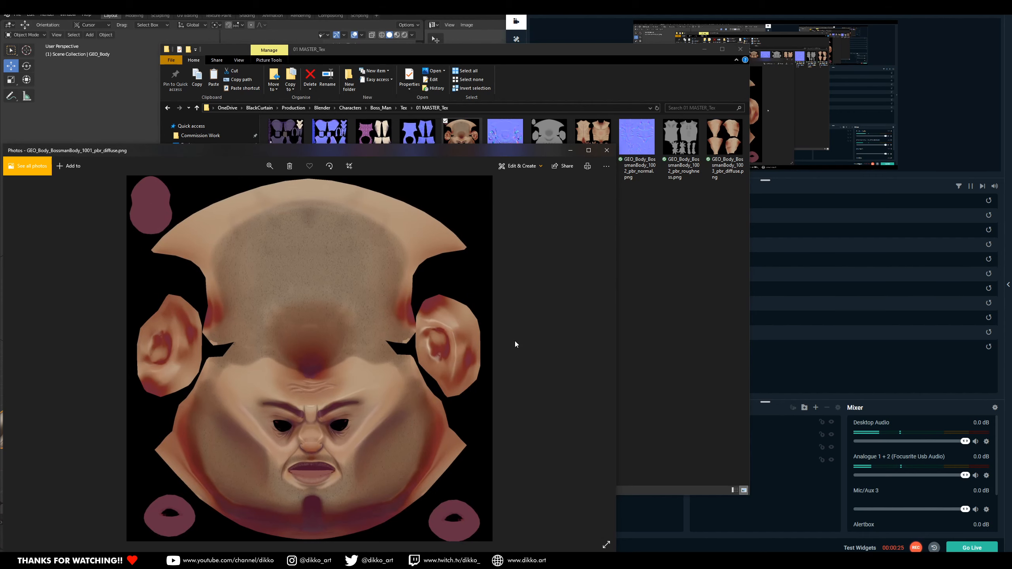
Step: Examine the baked 1001 normal map's skin pores, forehead and eye detail, and close the image
{"action": "key", "text": "Right"}
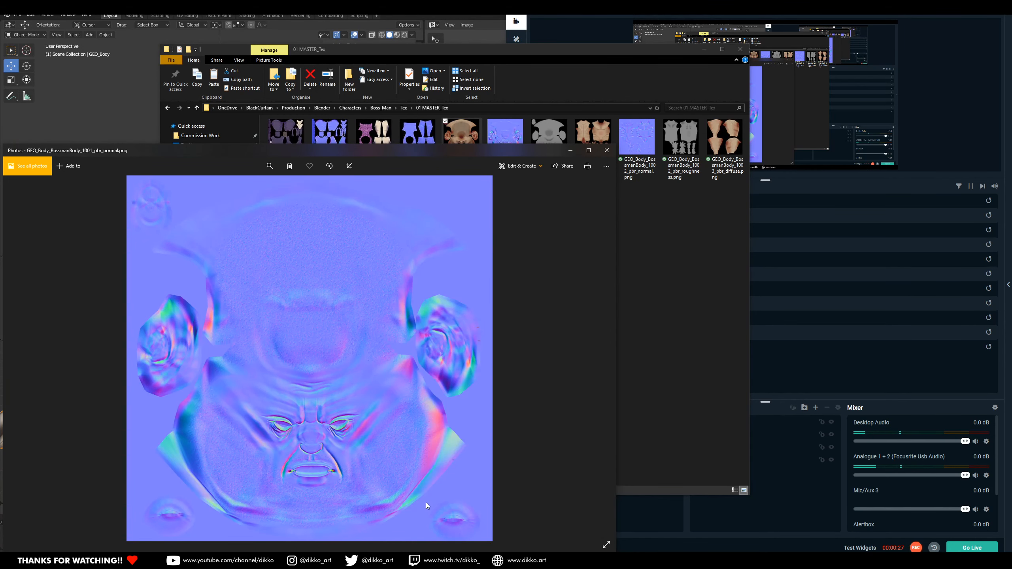
{"action": "scroll", "coordinate": [437, 449], "scroll_direction": "up", "scroll_amount": 6}
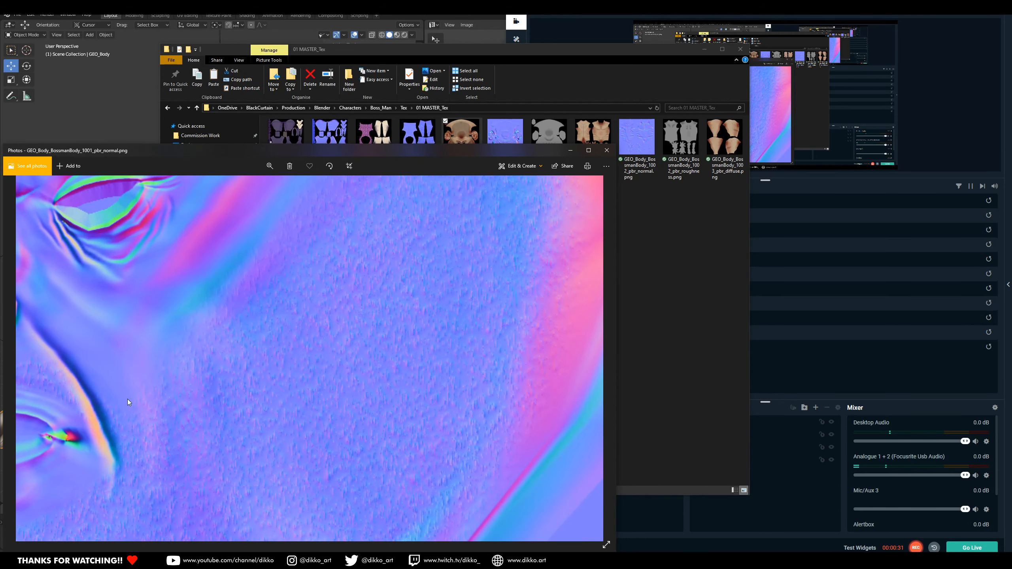
{"action": "scroll", "coordinate": [147, 382], "scroll_direction": "down", "scroll_amount": 4}
{"action": "left_click_drag", "start_coordinate": [148, 381], "coordinate": [267, 395]}
{"action": "left_click_drag", "start_coordinate": [196, 303], "coordinate": [339, 463]}
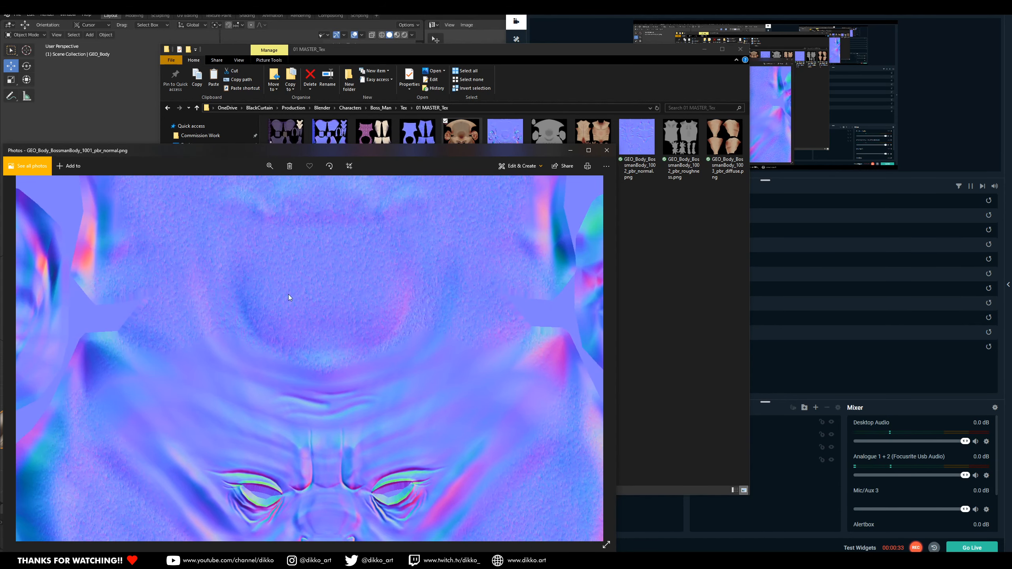
{"action": "scroll", "coordinate": [330, 269], "scroll_direction": "up", "scroll_amount": 3}
{"action": "scroll", "coordinate": [331, 322], "scroll_direction": "down", "scroll_amount": 5}
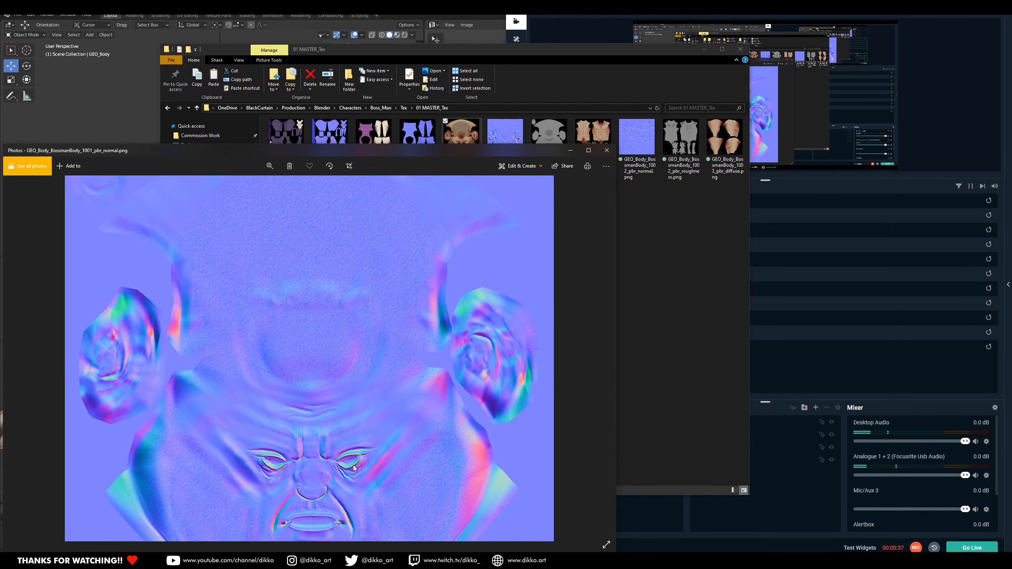
{"action": "scroll", "coordinate": [306, 420], "scroll_direction": "down", "scroll_amount": 3}
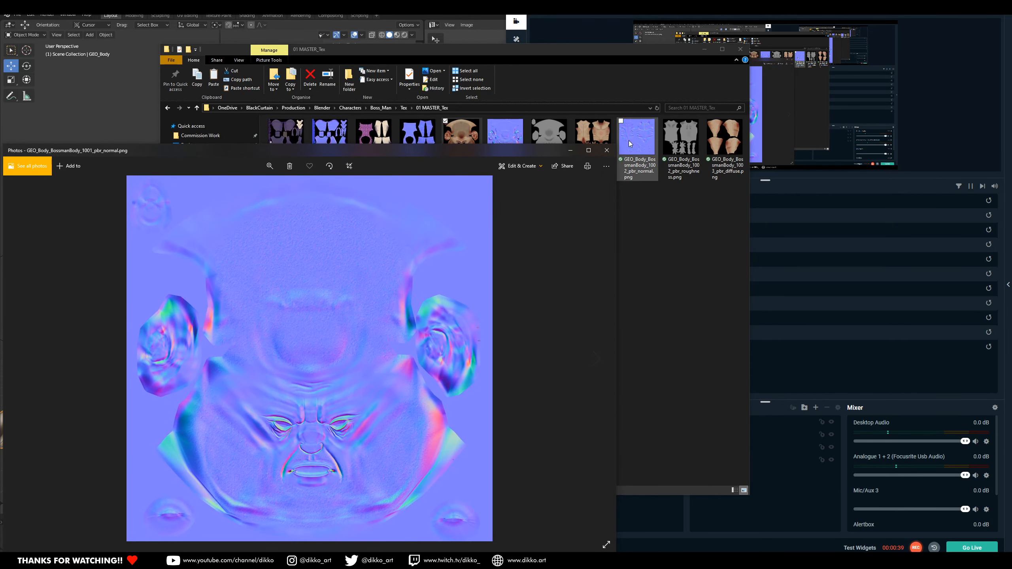
{"action": "left_click", "coordinate": [606, 150]}
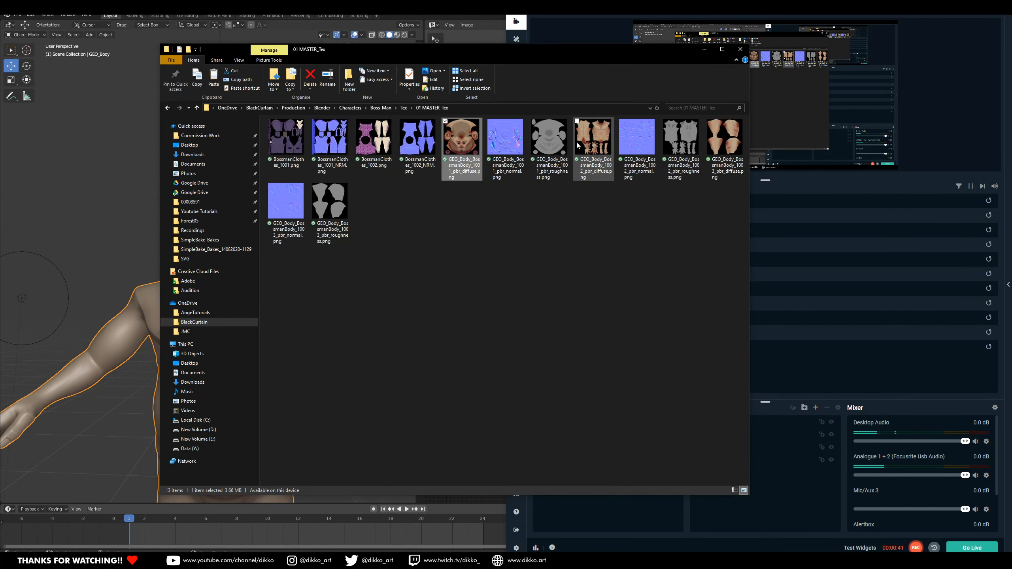
Step: View GEO_Body_BossmanBody_1002_pbr_normal.png from the same folder and close it
{"action": "left_click", "coordinate": [593, 145]}
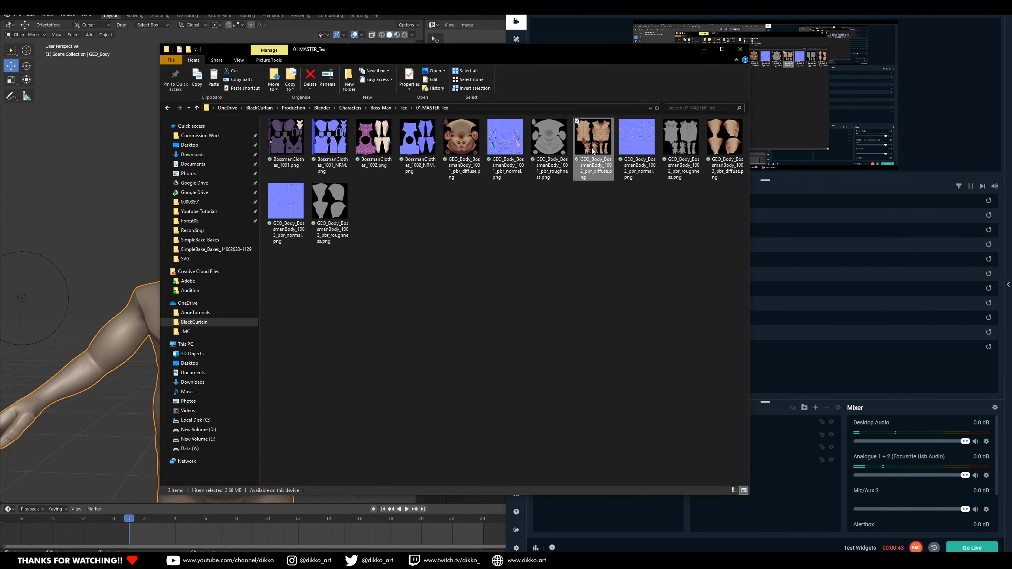
{"action": "double_click", "coordinate": [637, 143]}
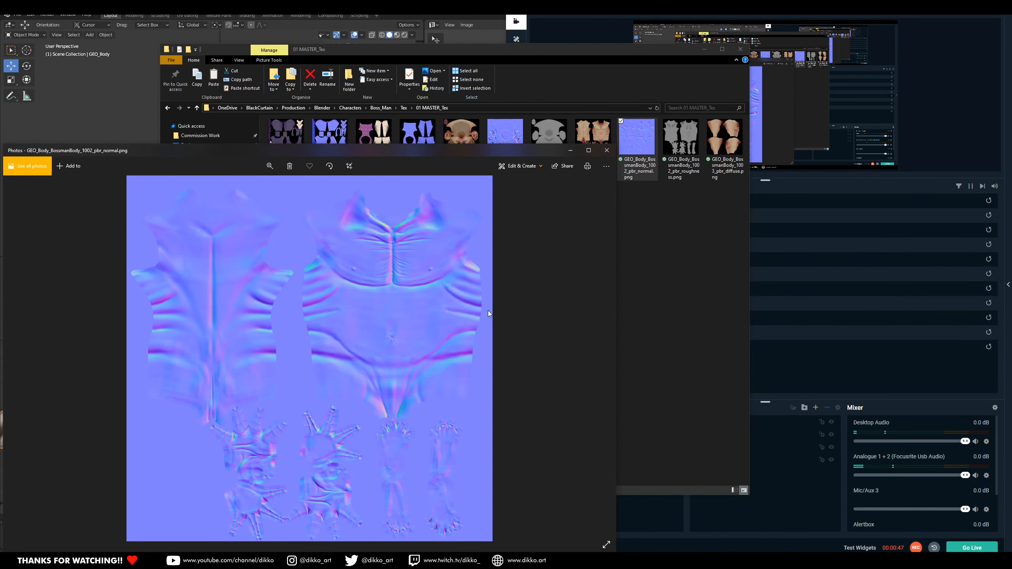
{"action": "left_click", "coordinate": [606, 150]}
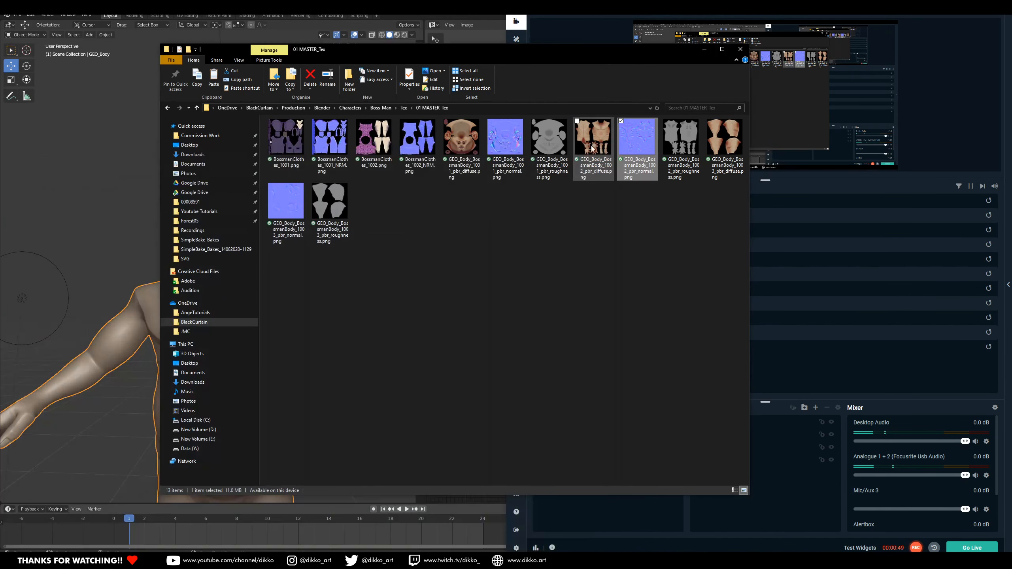
Step: Examine the shoulders and torso in the baked 1002 diffuse map, compare with the 1002 normal map, and close the viewer
{"action": "double_click", "coordinate": [592, 147]}
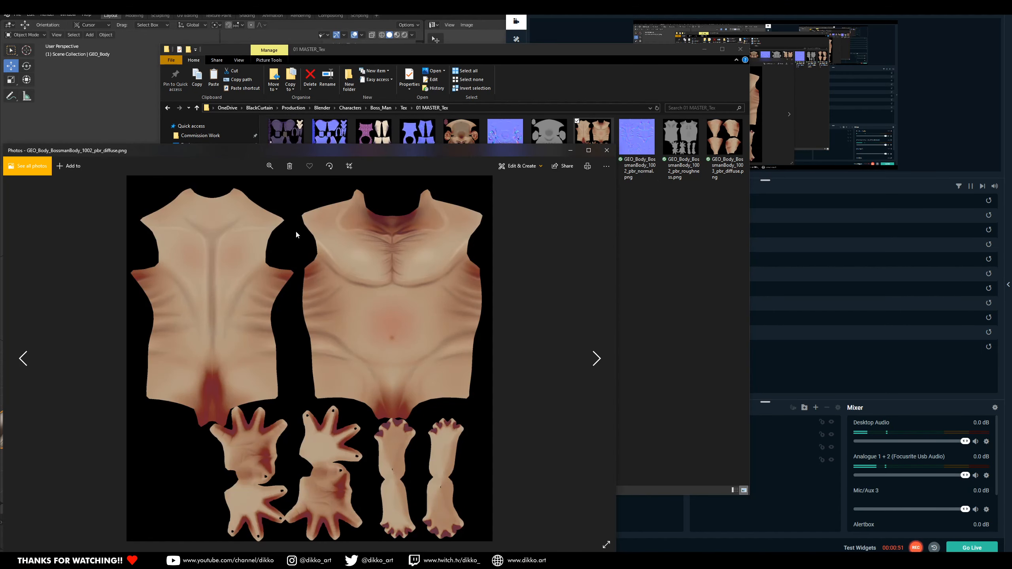
{"action": "scroll", "coordinate": [295, 229], "scroll_direction": "up", "scroll_amount": 8}
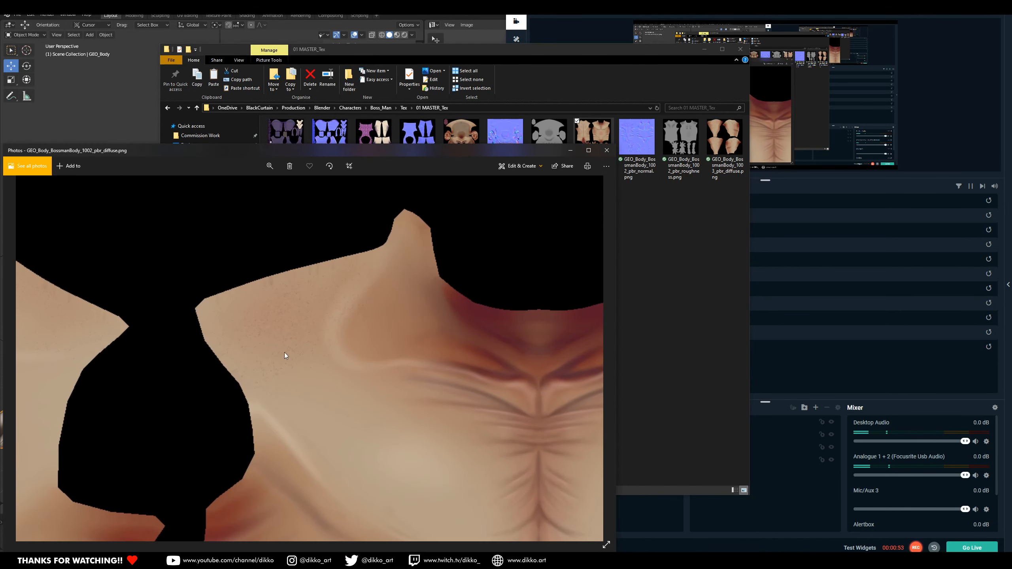
{"action": "scroll", "coordinate": [267, 315], "scroll_direction": "up", "scroll_amount": 3}
{"action": "scroll", "coordinate": [371, 299], "scroll_direction": "down", "scroll_amount": 6}
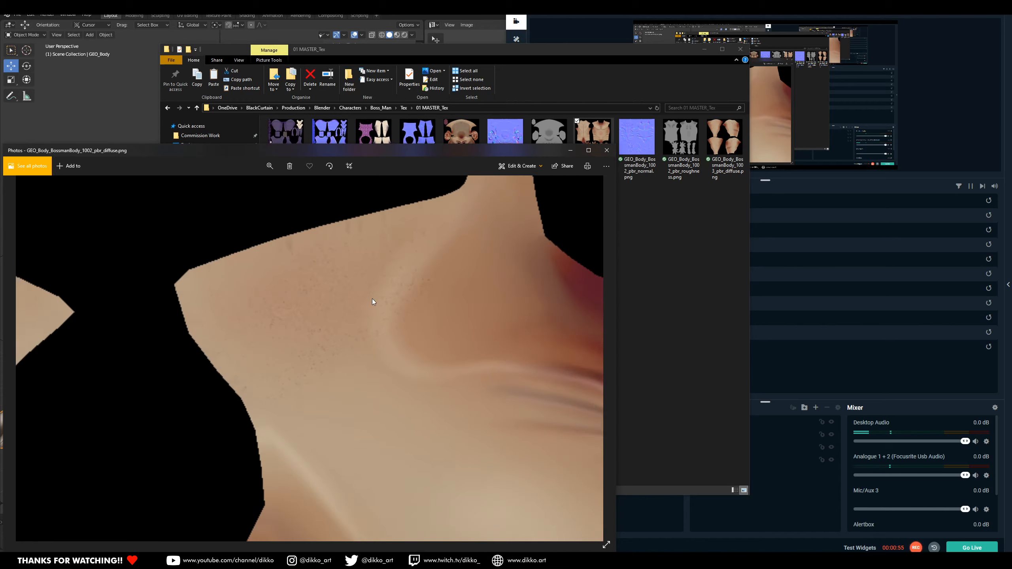
{"action": "scroll", "coordinate": [450, 281], "scroll_direction": "up", "scroll_amount": 1}
{"action": "scroll", "coordinate": [398, 271], "scroll_direction": "up", "scroll_amount": 2}
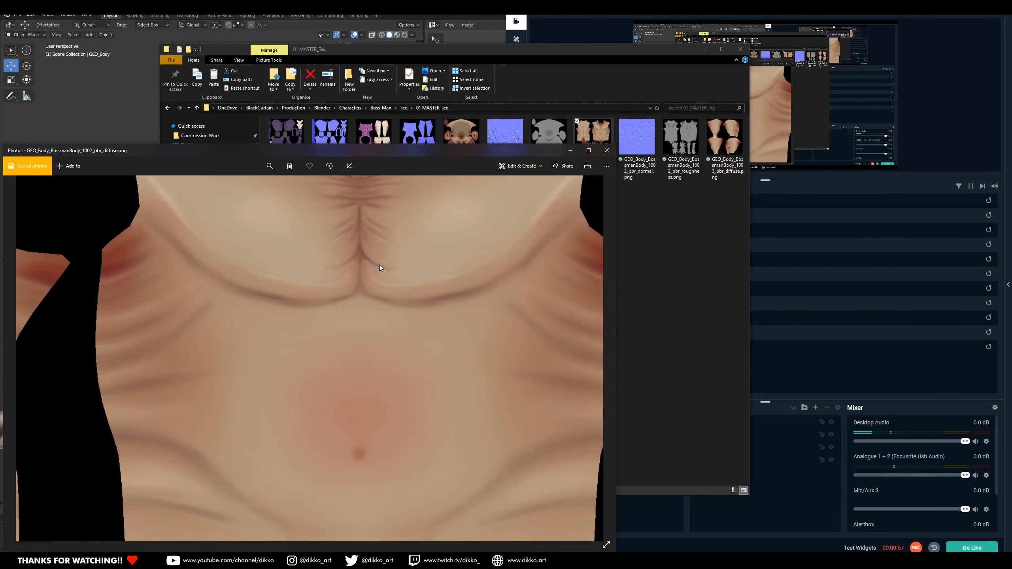
{"action": "scroll", "coordinate": [375, 304], "scroll_direction": "down", "scroll_amount": 4}
{"action": "key", "text": "Right"}
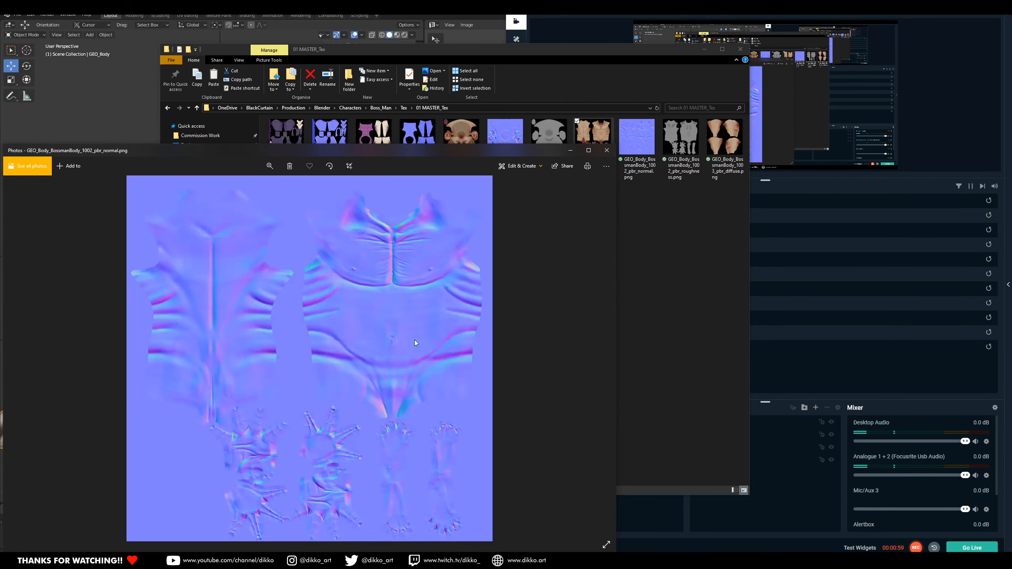
{"action": "left_click", "coordinate": [607, 150]}
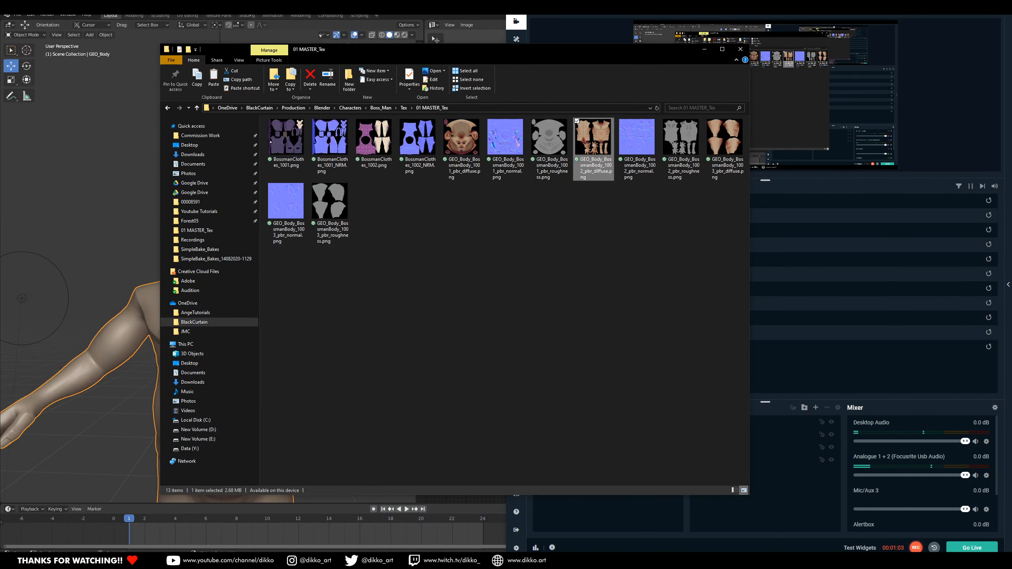
Step: Switch back to Blender and disable GEO_Body's Multires modifier for render and viewport, enabling its Subdivision modifier for both instead
{"action": "left_click", "coordinate": [264, 37]}
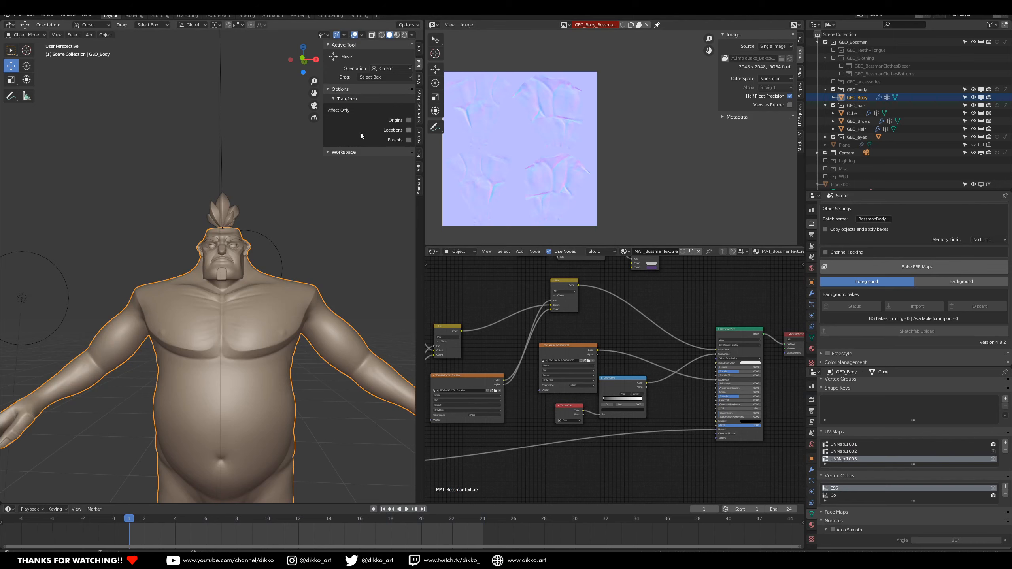
{"action": "left_click", "coordinate": [811, 293]}
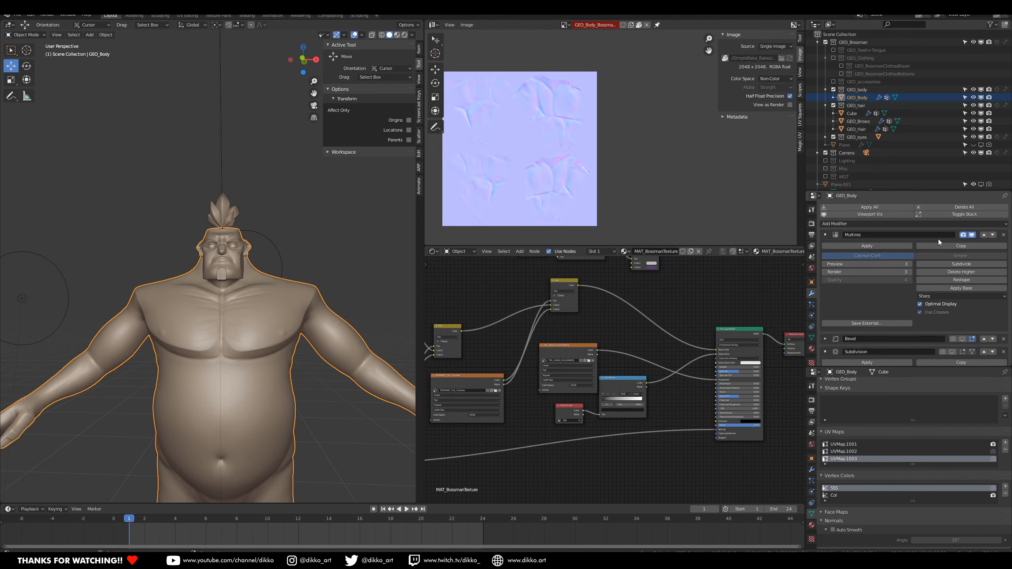
{"action": "left_click", "coordinate": [972, 234]}
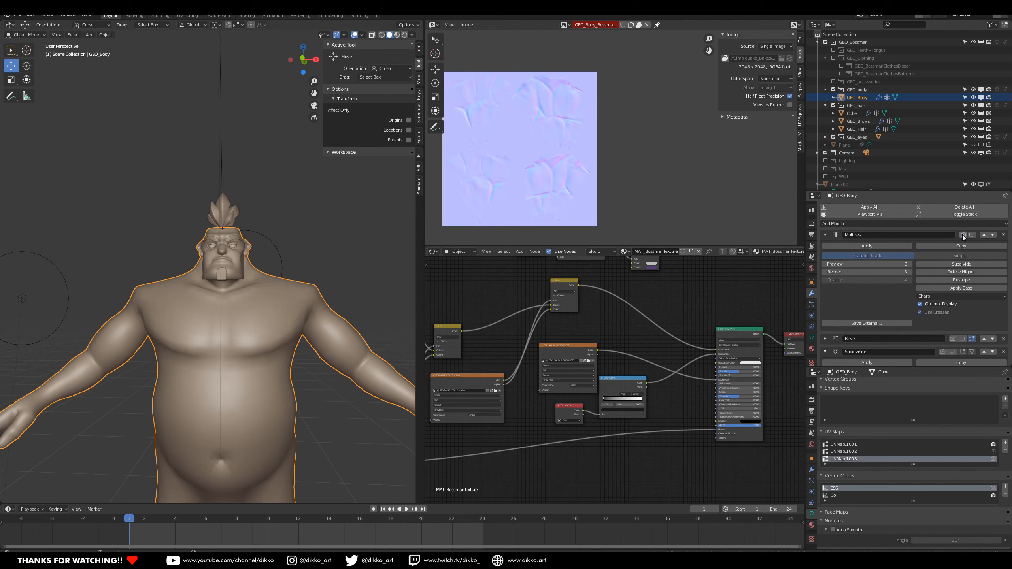
{"action": "left_click", "coordinate": [825, 235]}
{"action": "left_click", "coordinate": [952, 260]}
{"action": "left_click", "coordinate": [942, 260]}
{"action": "scroll", "coordinate": [255, 337], "scroll_direction": "down", "scroll_amount": 2}
{"action": "middle_click_drag", "start_coordinate": [251, 339], "coordinate": [251, 342]}
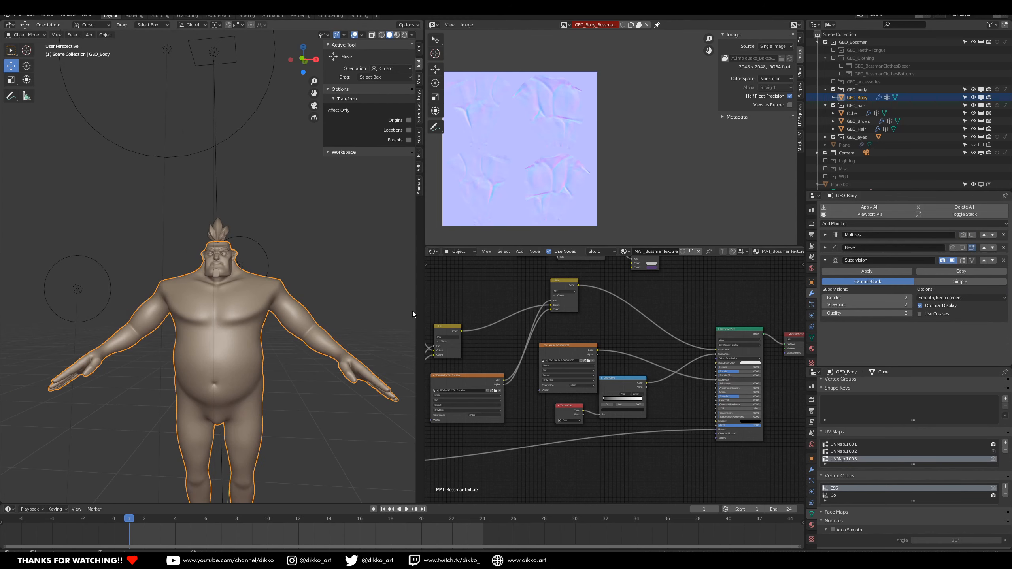
Step: Give MAT_BossmanTexture a fake user so that the procedural material is kept in the file
{"action": "middle_click_drag", "start_coordinate": [635, 289], "coordinate": [456, 322]}
{"action": "scroll", "coordinate": [406, 336], "scroll_direction": "down", "scroll_amount": 4}
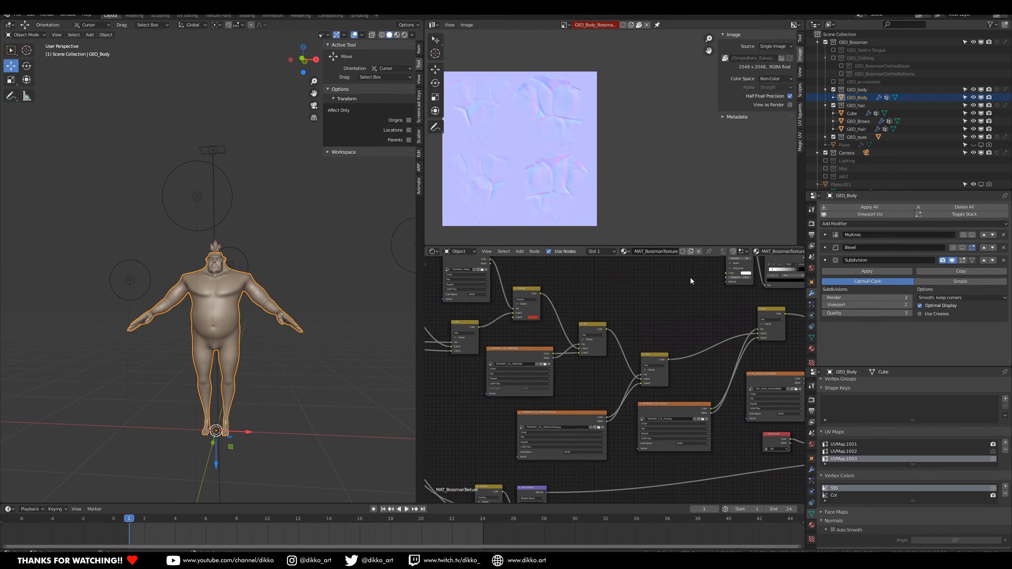
{"action": "scroll", "coordinate": [691, 281], "scroll_direction": "down", "scroll_amount": 5}
{"action": "scroll", "coordinate": [693, 395], "scroll_direction": "down", "scroll_amount": 3}
{"action": "left_click", "coordinate": [683, 251]}
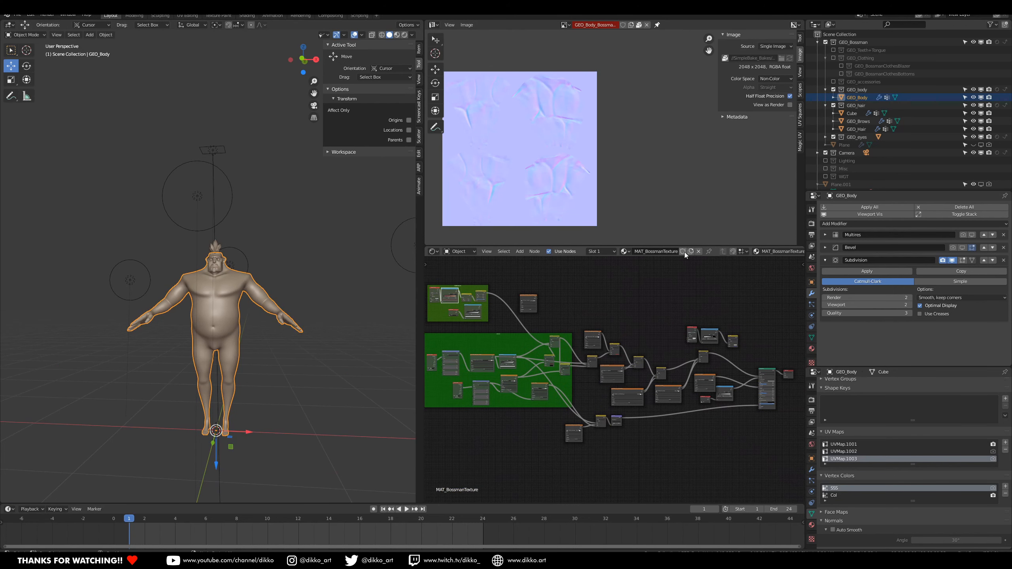
{"action": "left_click", "coordinate": [623, 252]}
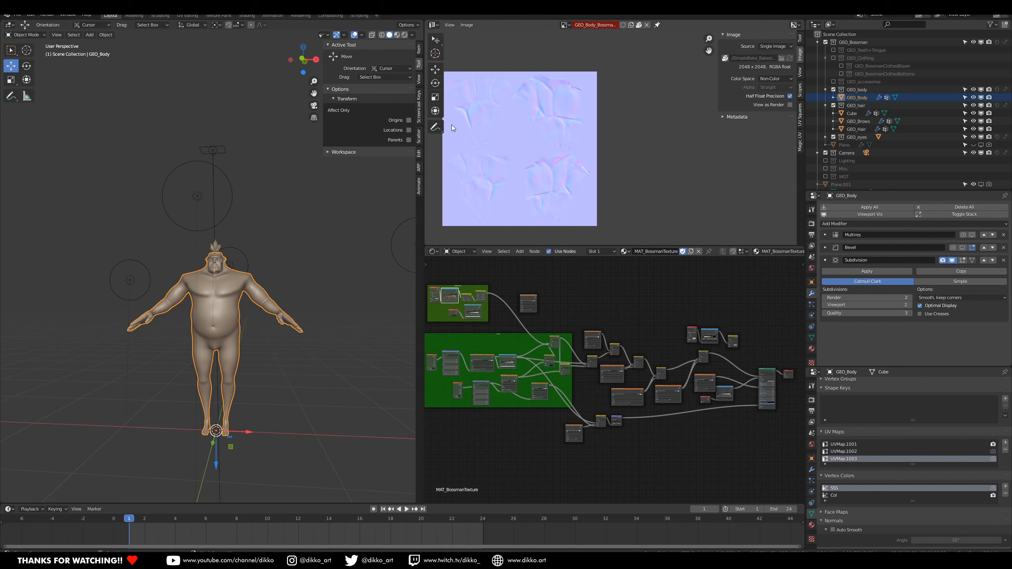
Step: Show the character in Material Preview shading and check the head and chest close up
{"action": "left_click", "coordinate": [398, 36]}
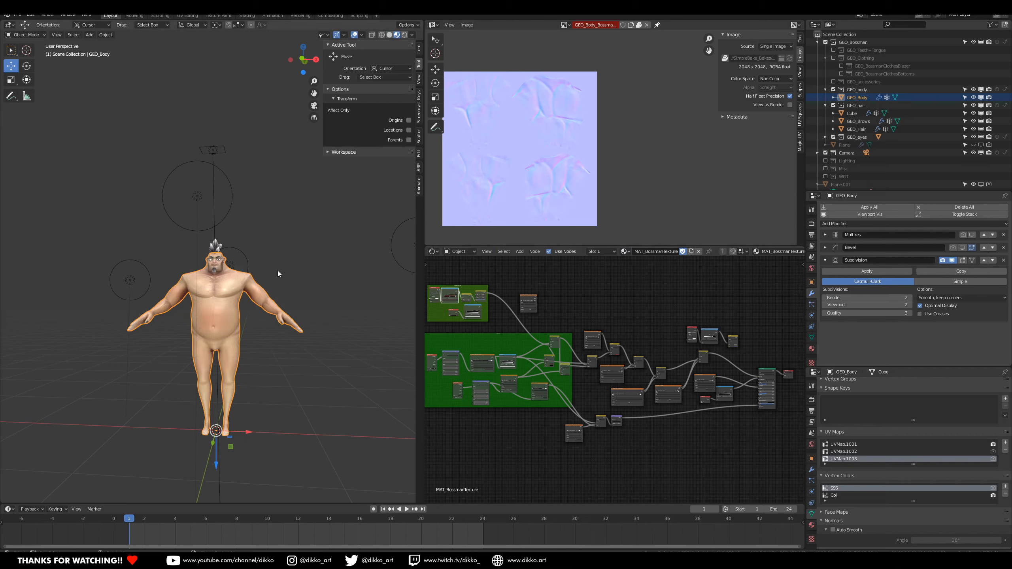
{"action": "scroll", "coordinate": [218, 286], "scroll_direction": "up", "scroll_amount": 6}
{"action": "scroll", "coordinate": [223, 365], "scroll_direction": "up", "scroll_amount": 3}
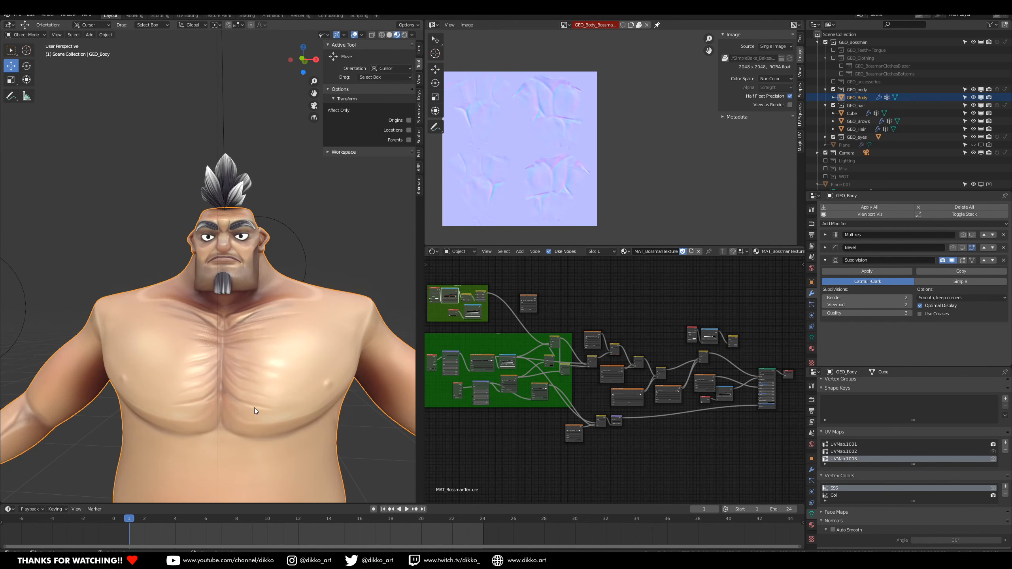
{"action": "scroll", "coordinate": [612, 428], "scroll_direction": "up", "scroll_amount": 2}
Step: Remove the MAT_BossmanTexture material slot from GEO_Body and create a new material in its place
{"action": "middle_click_drag", "start_coordinate": [497, 297], "coordinate": [435, 314]}
{"action": "left_click", "coordinate": [811, 348]}
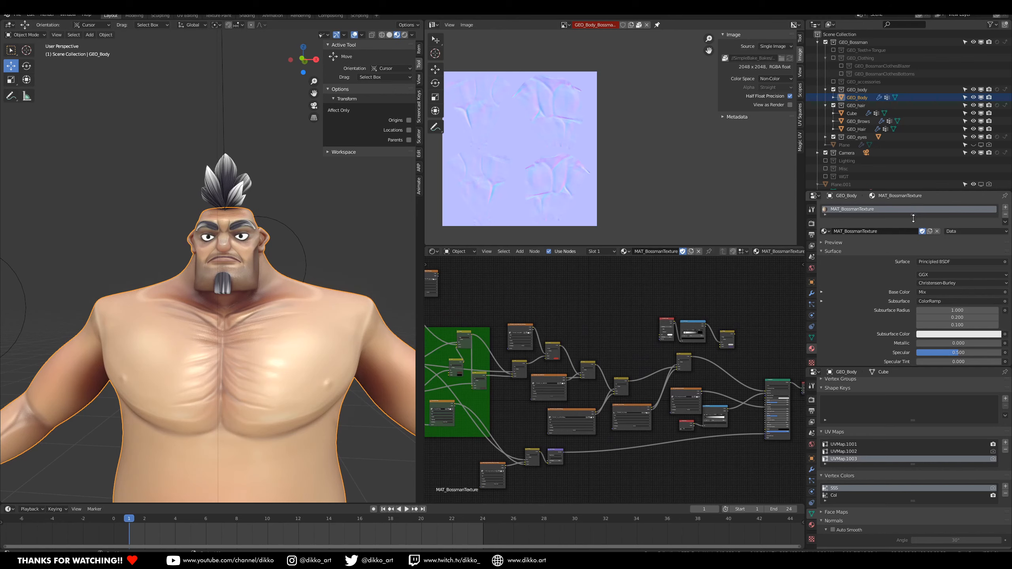
{"action": "left_click_drag", "start_coordinate": [913, 218], "coordinate": [913, 254]}
{"action": "left_click", "coordinate": [1005, 216]}
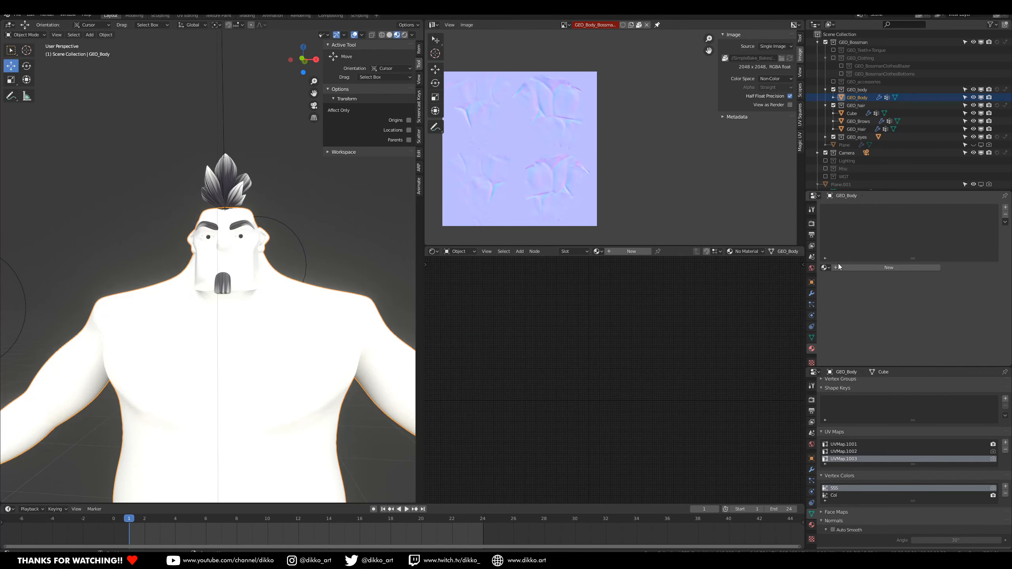
{"action": "left_click", "coordinate": [889, 268]}
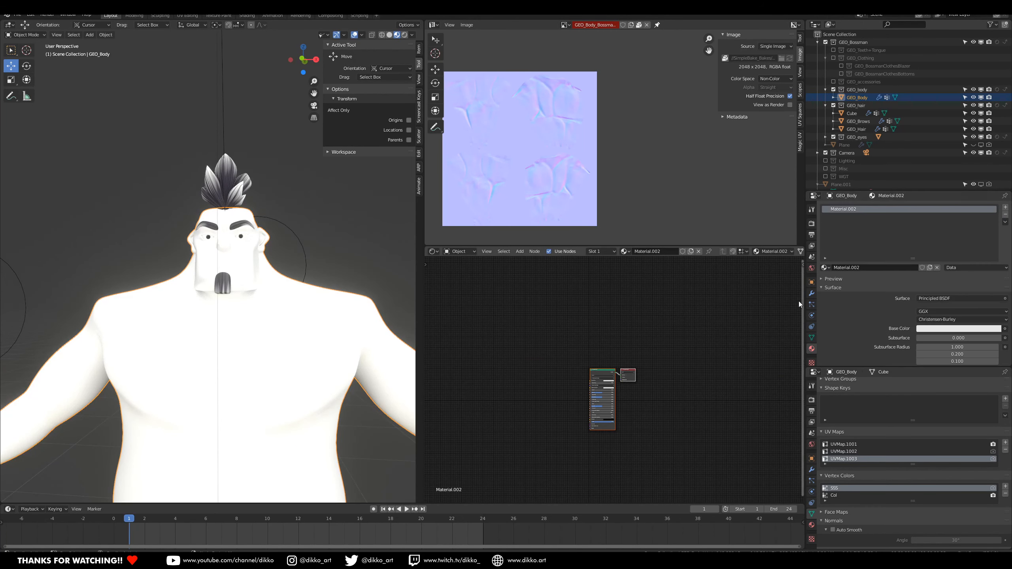
Step: Rename GEO_Body's new material to MAT_BossmanBody
{"action": "type", "text": "MAT_Bossm"}
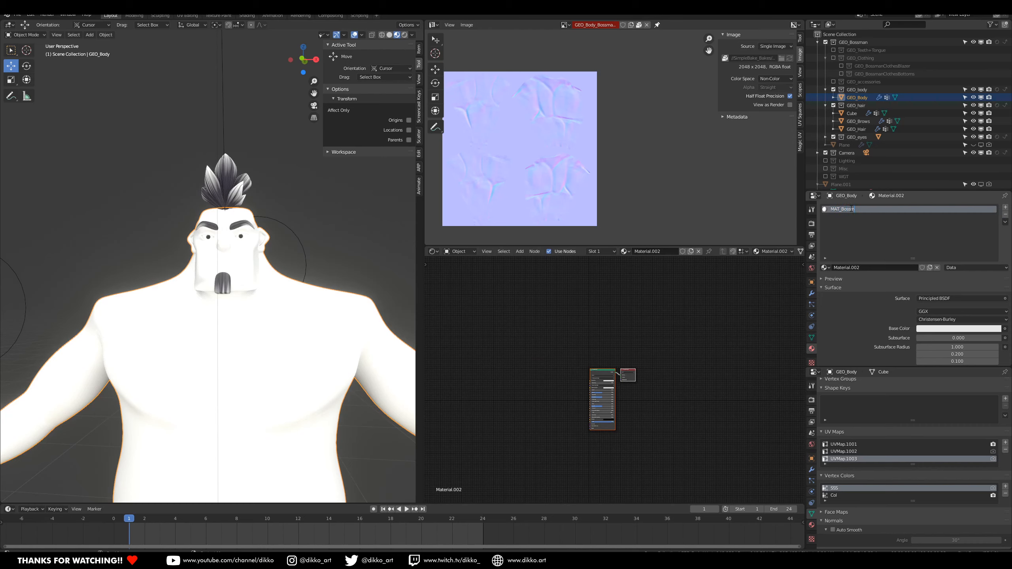
{"action": "type", "text": "anBody"}
{"action": "key", "text": "Return"}
Step: Add Texture Coordinate, Mapping and Image Texture nodes to the Principled BSDF's Base Color and place them clear of the shader
{"action": "scroll", "coordinate": [560, 377], "scroll_direction": "up", "scroll_amount": 2}
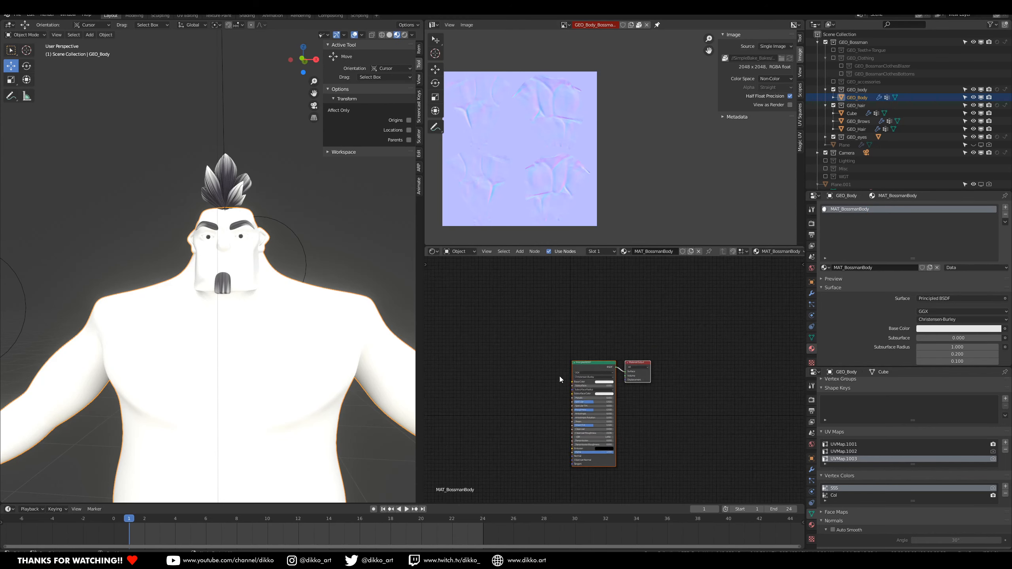
{"action": "scroll", "coordinate": [560, 376], "scroll_direction": "up", "scroll_amount": 1}
{"action": "middle_click_drag", "start_coordinate": [593, 367], "coordinate": [631, 343]}
{"action": "left_click", "coordinate": [634, 340]}
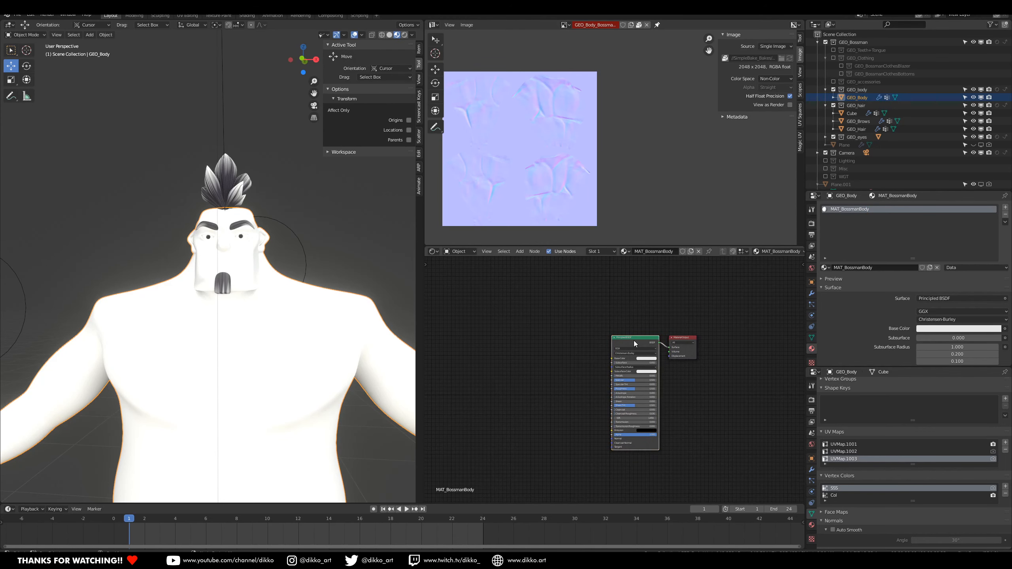
{"action": "scroll", "coordinate": [573, 371], "scroll_direction": "up", "scroll_amount": 2}
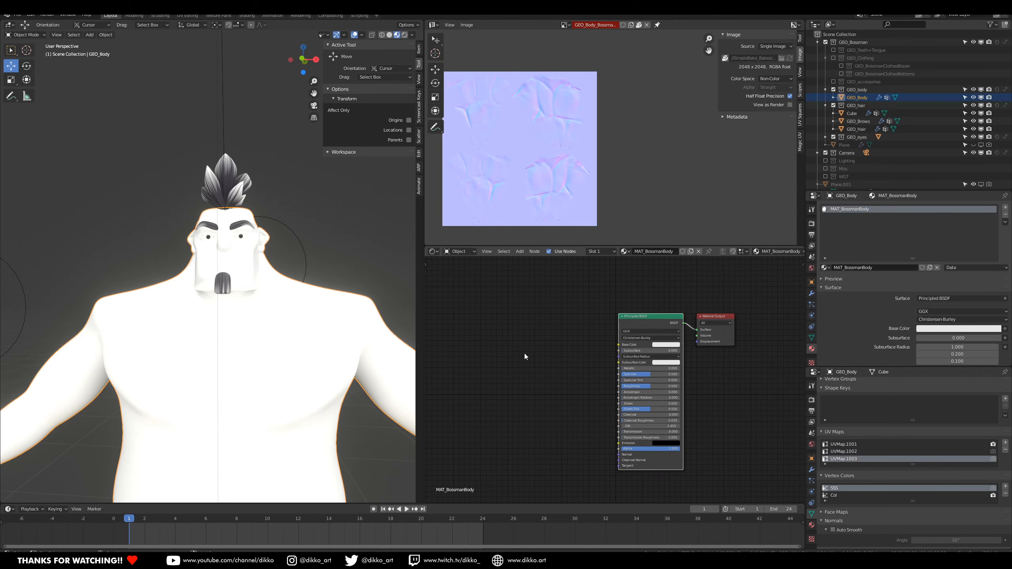
{"action": "key", "text": "ctrl+shift+t"}
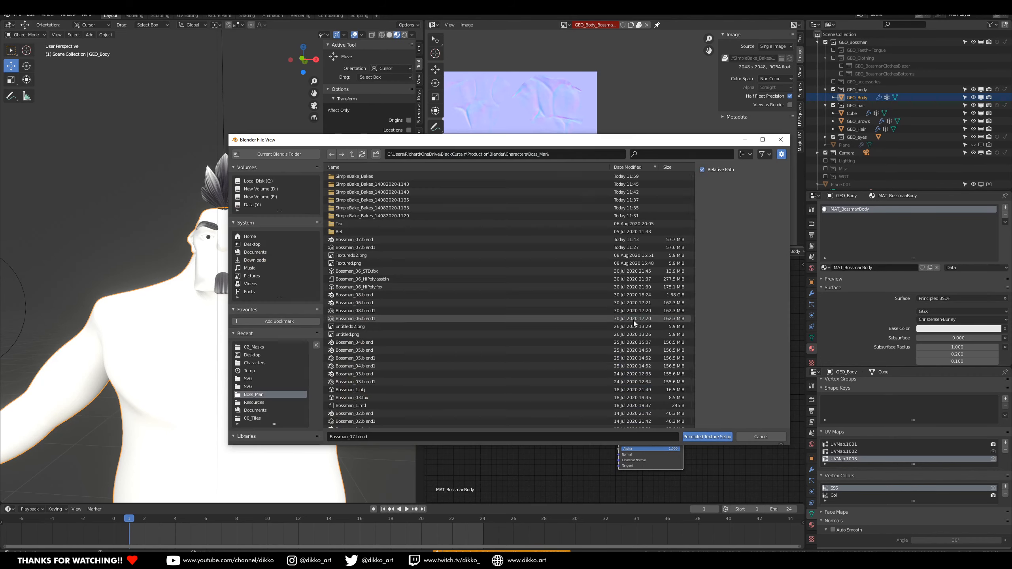
{"action": "left_click", "coordinate": [757, 437]}
{"action": "key", "text": "ctrl+t"}
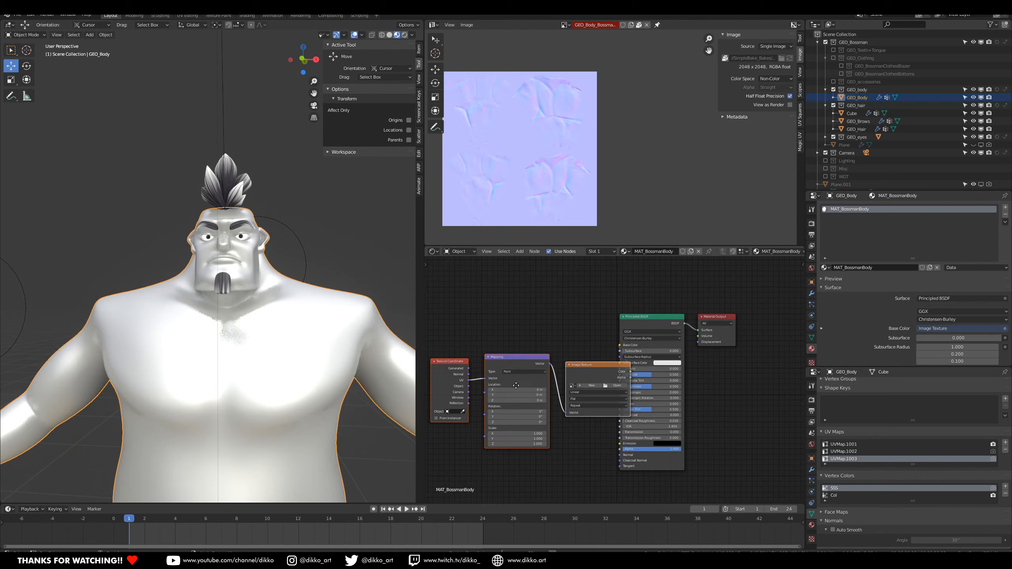
{"action": "key", "text": "g"}
{"action": "left_click", "coordinate": [601, 364]}
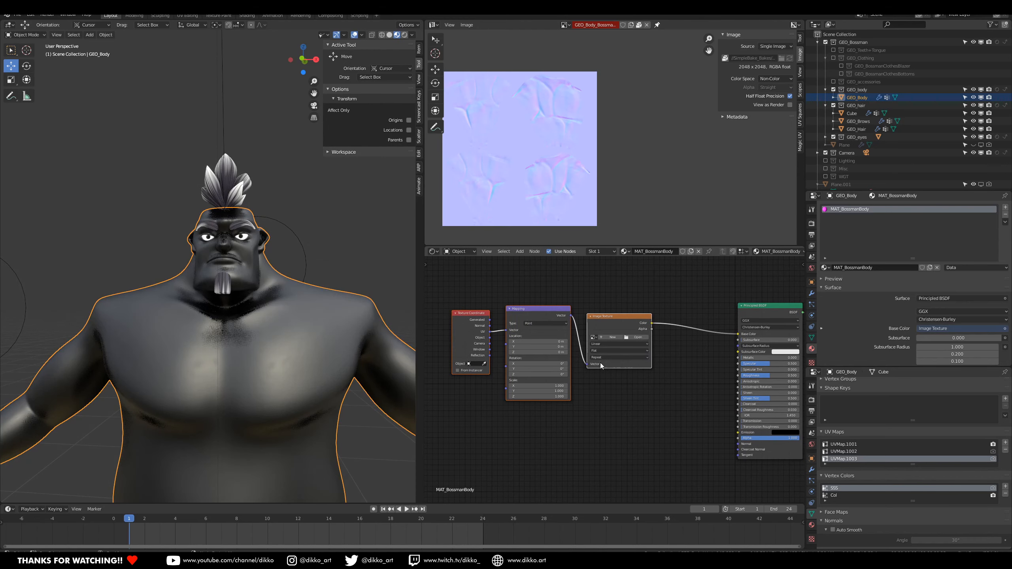
Step: Load GEO_Body_BossmanBody_1001_pbr_diffuse.png from the 01 MASTER_Tex folder into the Image Texture node as UDIM tiles and check it on the body
{"action": "scroll", "coordinate": [601, 361], "scroll_direction": "up", "scroll_amount": 5}
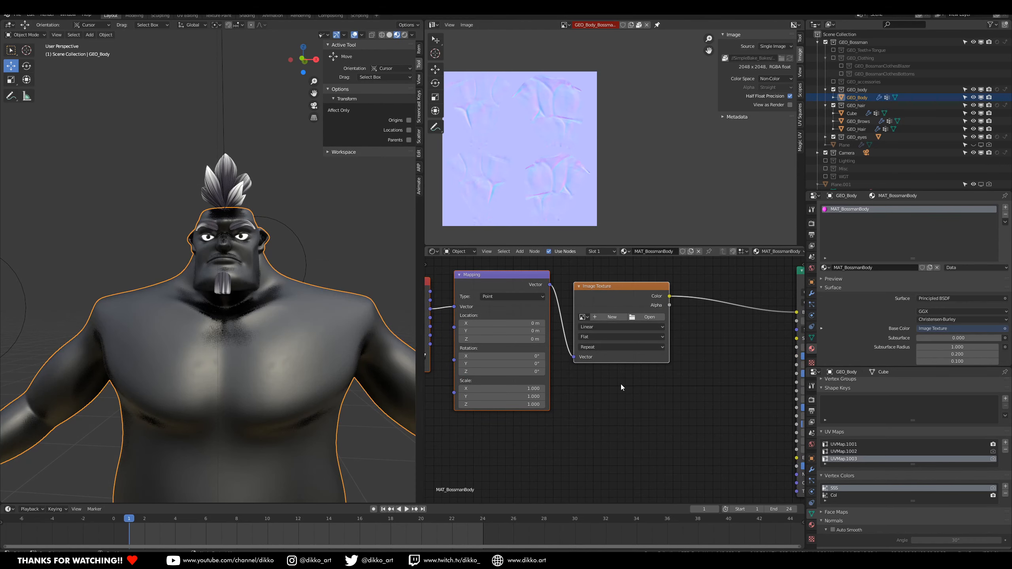
{"action": "left_click", "coordinate": [647, 318]}
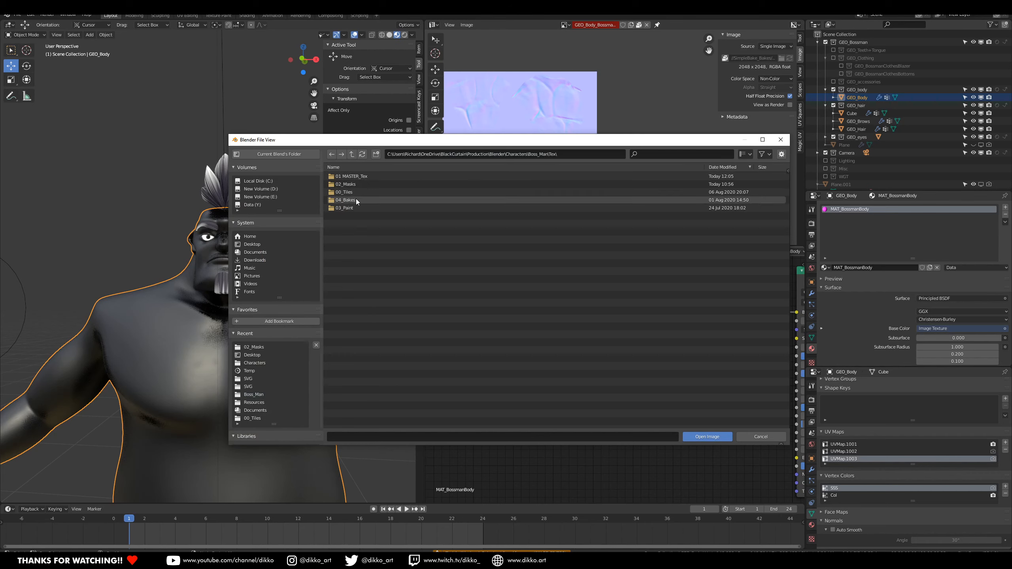
{"action": "left_click", "coordinate": [360, 178]}
{"action": "double_click", "coordinate": [360, 177]}
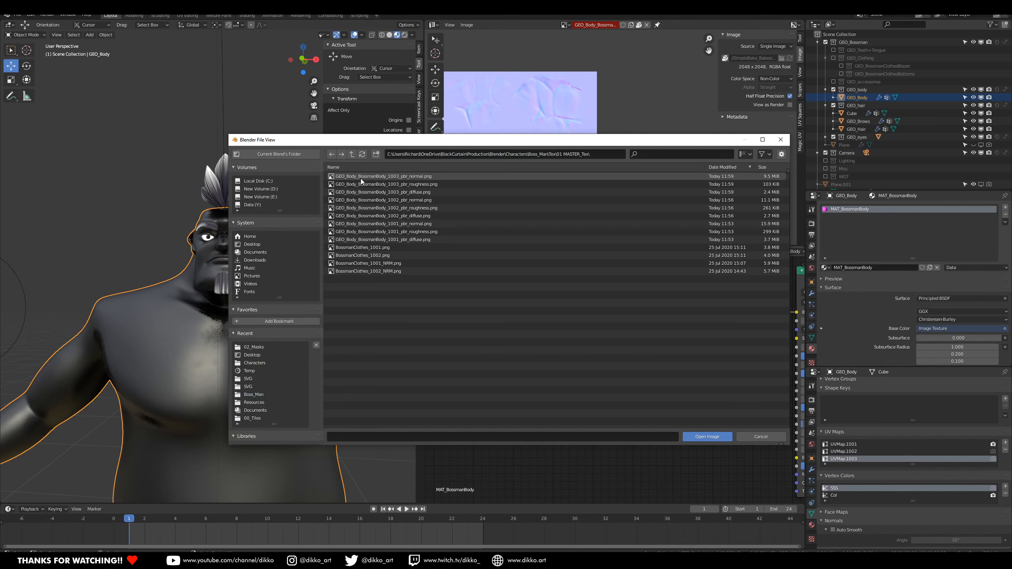
{"action": "left_click", "coordinate": [401, 177]}
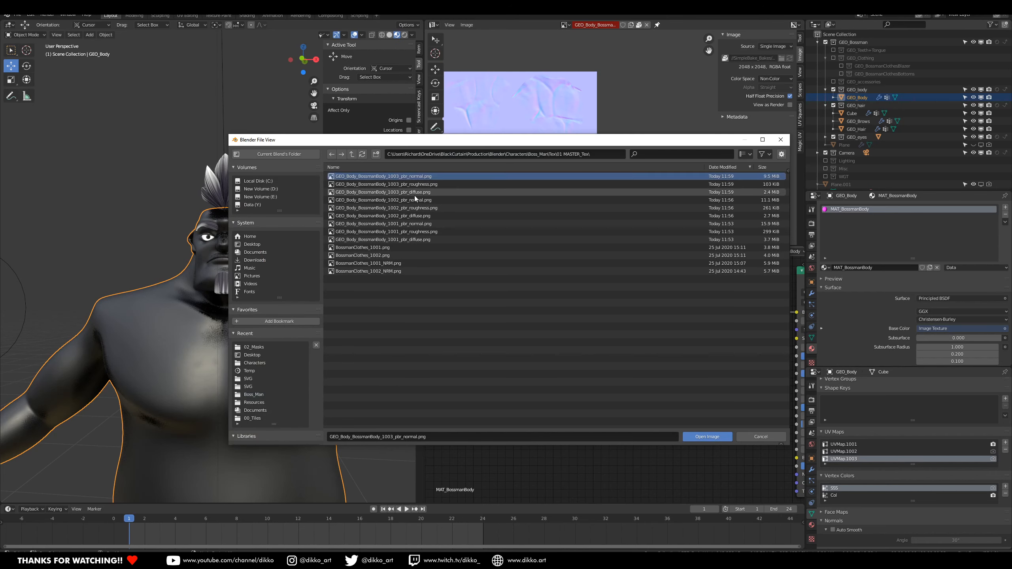
{"action": "left_click", "coordinate": [400, 239]}
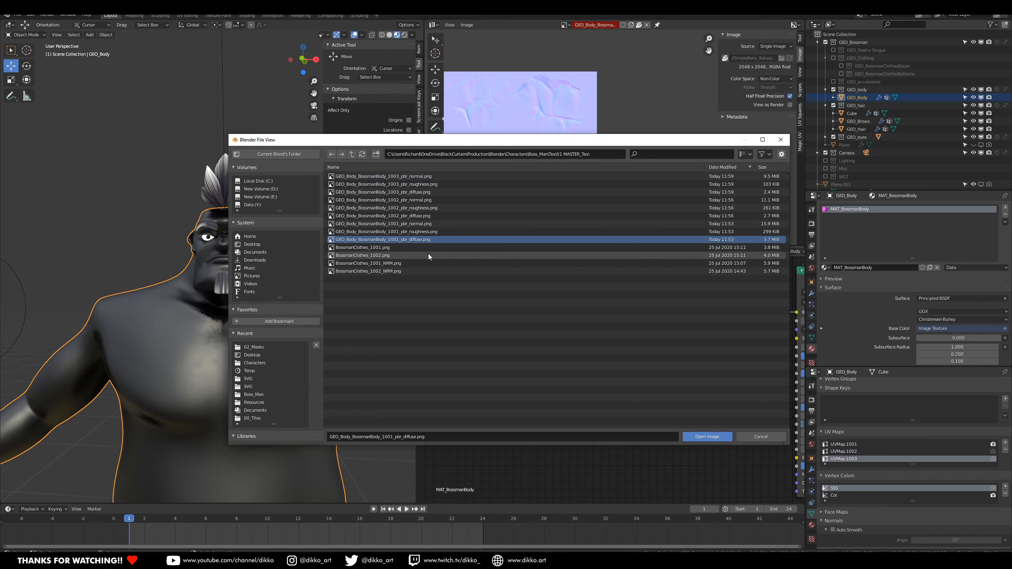
{"action": "left_click", "coordinate": [730, 168]}
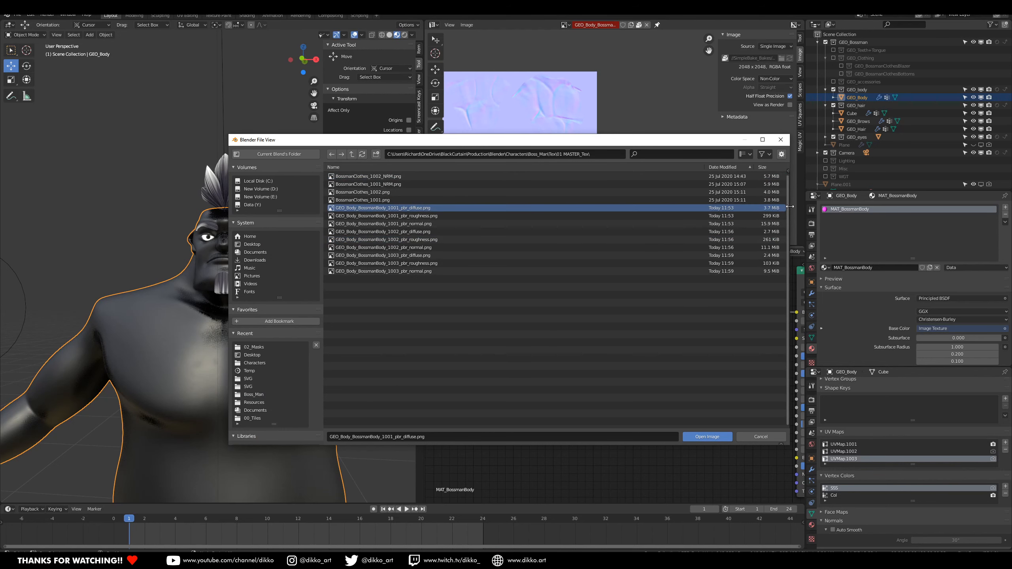
{"action": "left_click", "coordinate": [788, 171]}
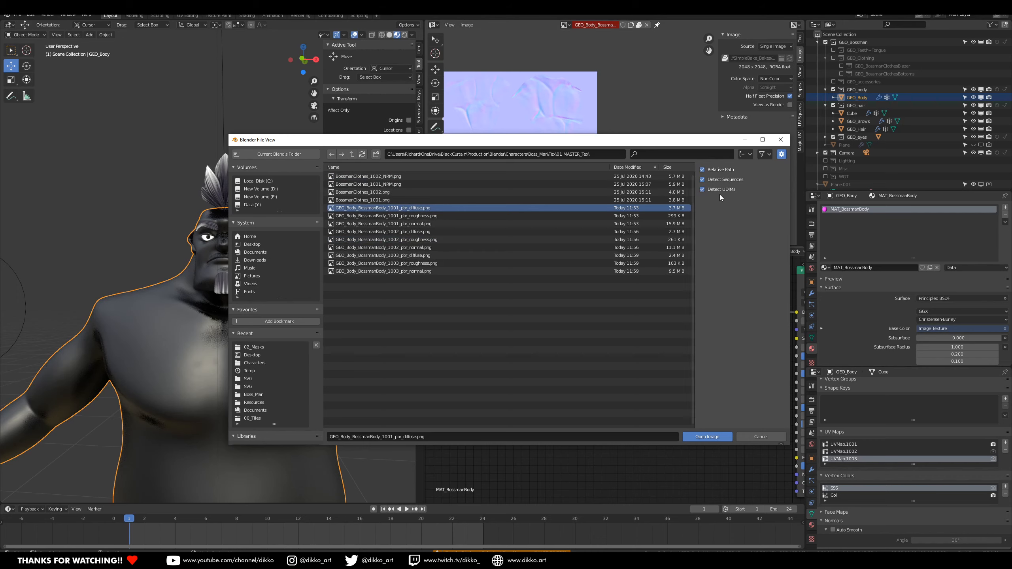
{"action": "left_click", "coordinate": [708, 435]}
{"action": "scroll", "coordinate": [174, 359], "scroll_direction": "down", "scroll_amount": 2}
{"action": "middle_click_drag", "start_coordinate": [174, 360], "coordinate": [204, 334]}
{"action": "scroll", "coordinate": [205, 335], "scroll_direction": "up", "scroll_amount": 4}
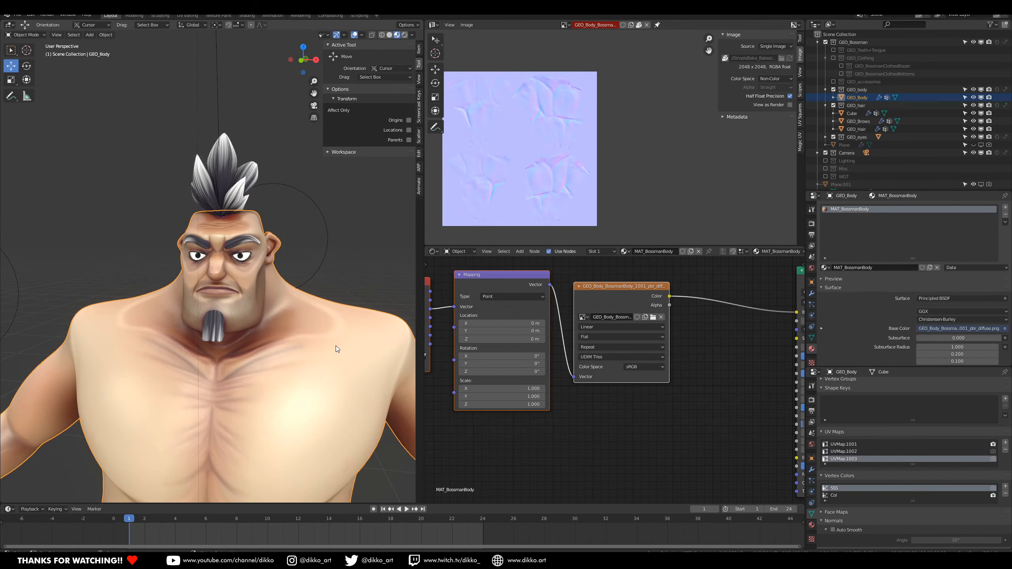
Step: Duplicate the coordinate, mapping and diffuse texture nodes below the originals and load GEO_Body_BossmanBody_1001_pbr_roughness.png into the copied image node
{"action": "scroll", "coordinate": [517, 333], "scroll_direction": "down", "scroll_amount": 2}
{"action": "middle_click_drag", "start_coordinate": [517, 333], "coordinate": [538, 311]}
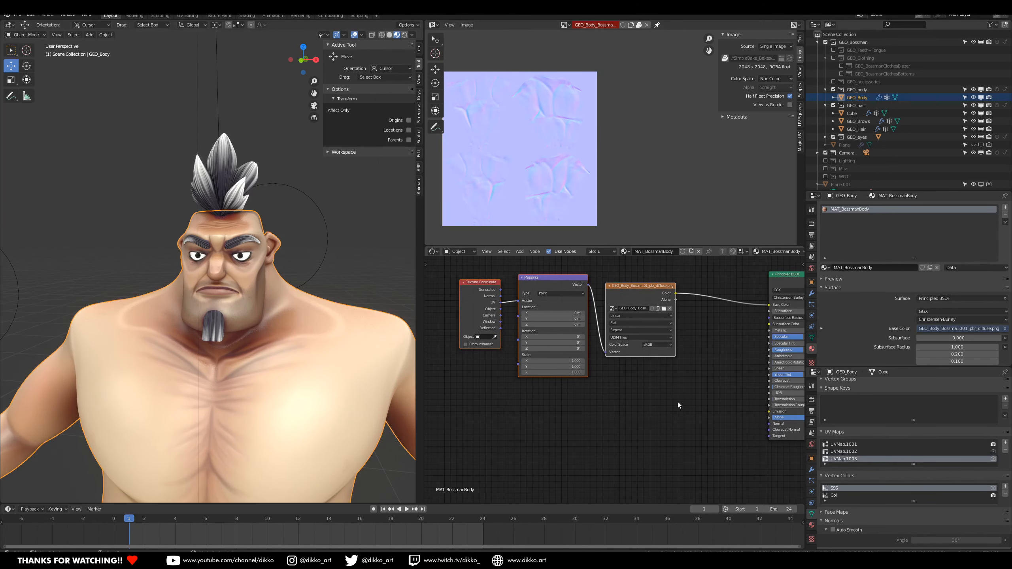
{"action": "left_click_drag", "start_coordinate": [691, 397], "coordinate": [446, 273]}
{"action": "key", "text": "shift+d"}
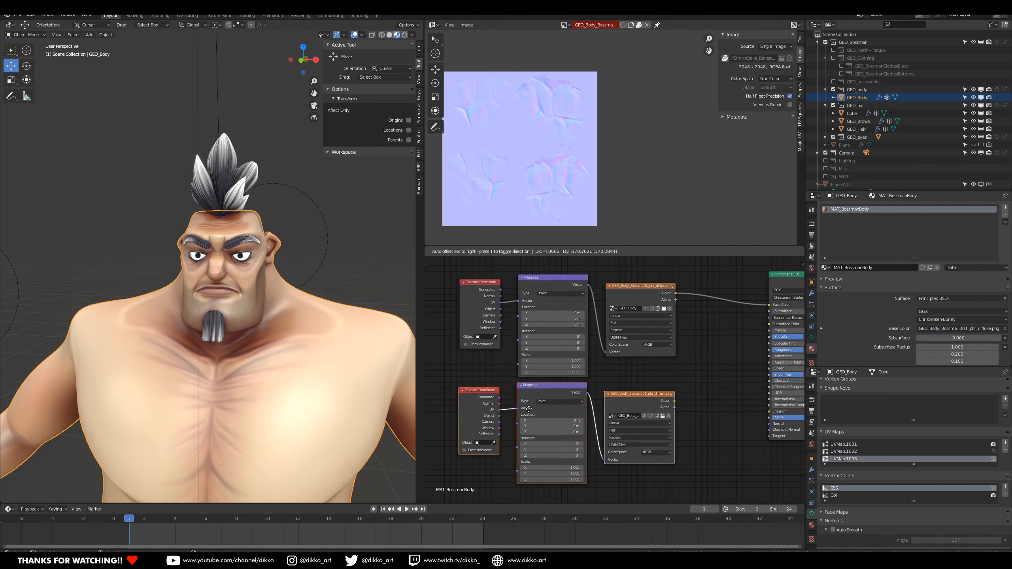
{"action": "left_click", "coordinate": [529, 409]}
{"action": "left_click", "coordinate": [663, 416]}
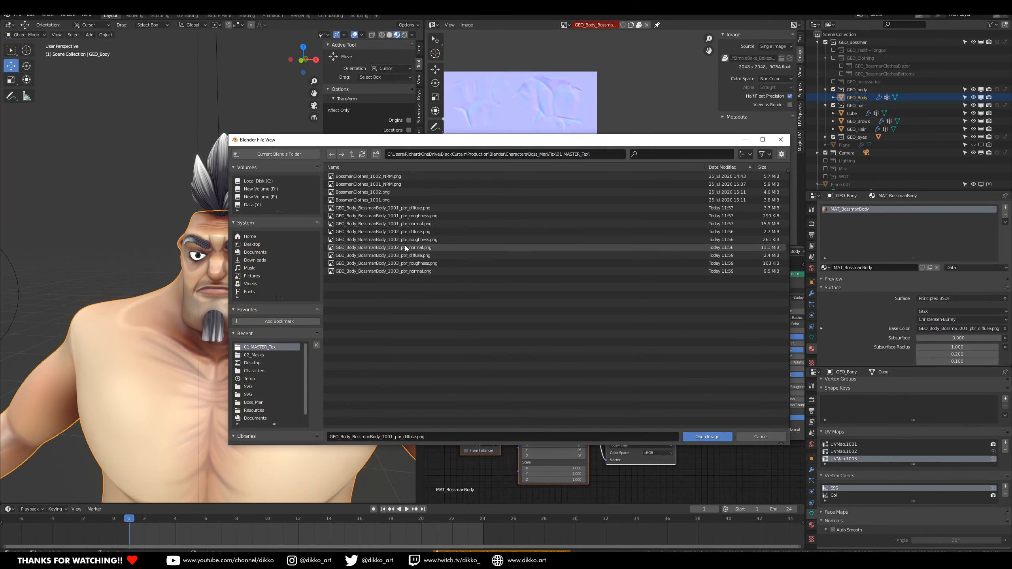
{"action": "left_click", "coordinate": [409, 218]}
{"action": "left_click", "coordinate": [696, 437]}
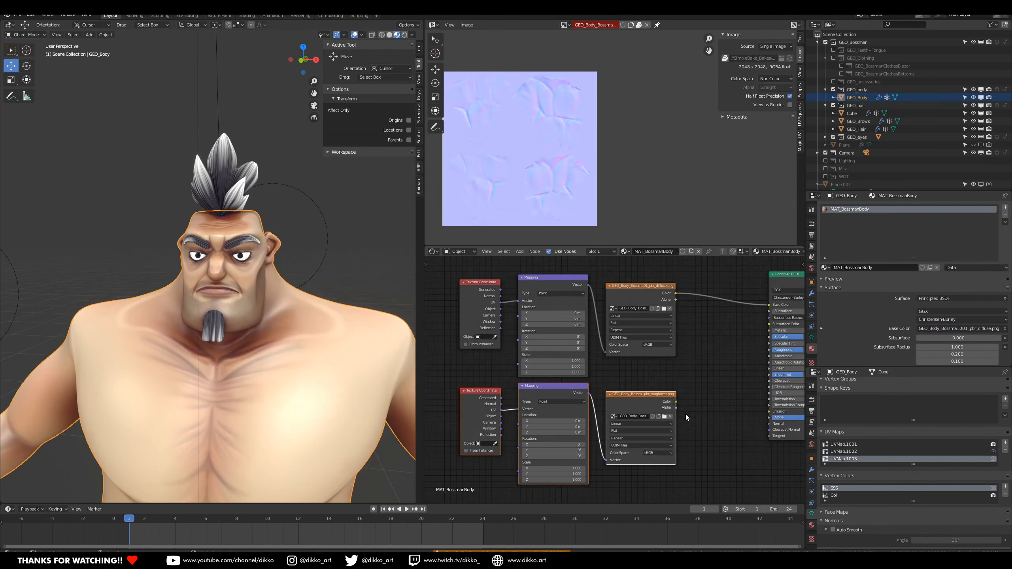
Step: Connect the roughness image's Color to the Principled BSDF's Roughness input and check the character's shading
{"action": "left_click_drag", "start_coordinate": [676, 401], "coordinate": [769, 351]}
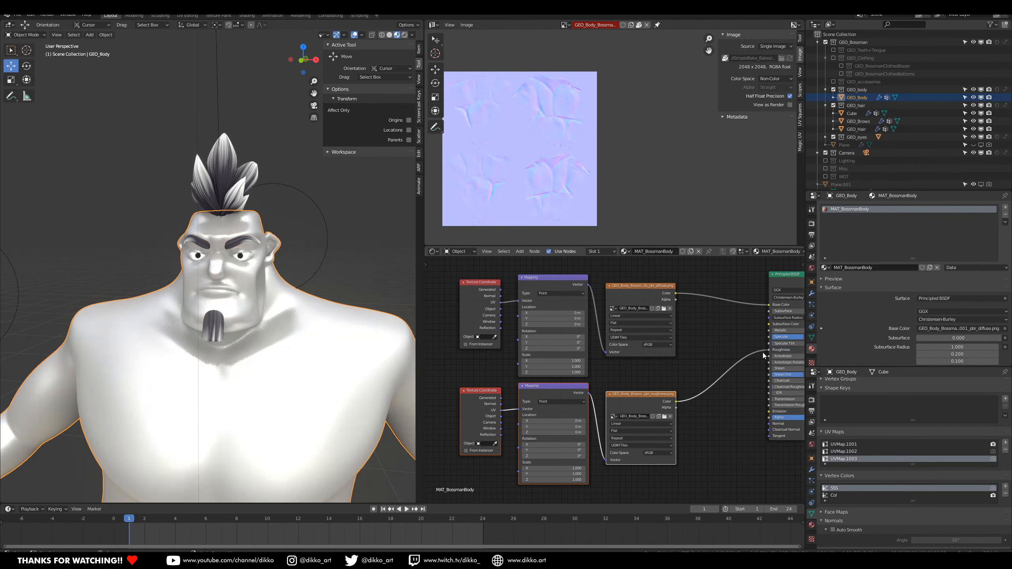
{"action": "mouse_move", "coordinate": [222, 393]}
{"action": "middle_mouse_down"}
{"action": "mouse_move", "coordinate": [267, 394]}
{"action": "mouse_move", "coordinate": [233, 389]}
{"action": "middle_mouse_up"}
{"action": "middle_click_drag", "start_coordinate": [617, 452], "coordinate": [628, 390]}
{"action": "middle_click_drag", "start_coordinate": [326, 391], "coordinate": [279, 373]}
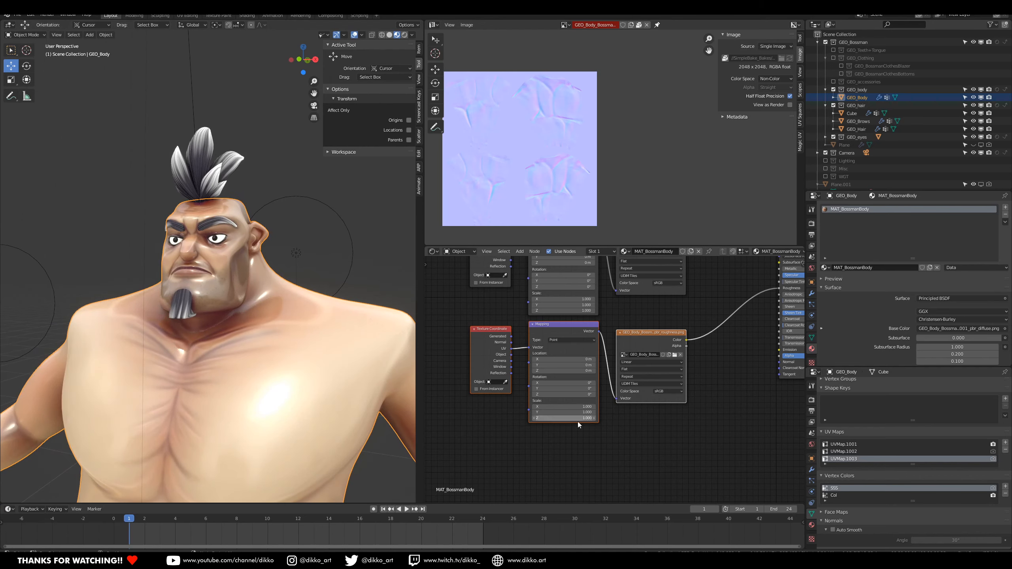
Step: Feed the roughness image from the original Mapping node and delete the duplicated Texture Coordinate and Mapping nodes
{"action": "middle_click_drag", "start_coordinate": [600, 443], "coordinate": [567, 451]}
{"action": "mouse_move", "coordinate": [496, 337]}
{"action": "left_mouse_down"}
{"action": "mouse_move", "coordinate": [465, 337]}
{"action": "mouse_move", "coordinate": [501, 337]}
{"action": "left_mouse_up"}
{"action": "scroll", "coordinate": [578, 399], "scroll_direction": "down", "scroll_amount": 1}
{"action": "middle_click_drag", "start_coordinate": [591, 402], "coordinate": [595, 425]}
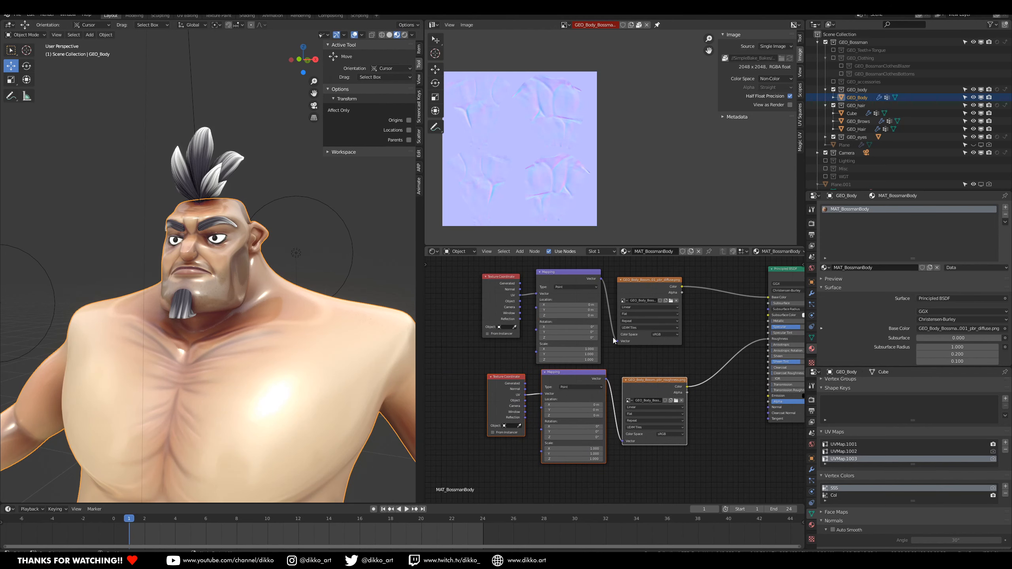
{"action": "left_click_drag", "start_coordinate": [601, 279], "coordinate": [621, 441]}
{"action": "left_click_drag", "start_coordinate": [471, 392], "coordinate": [581, 443]}
{"action": "key", "text": "x"}
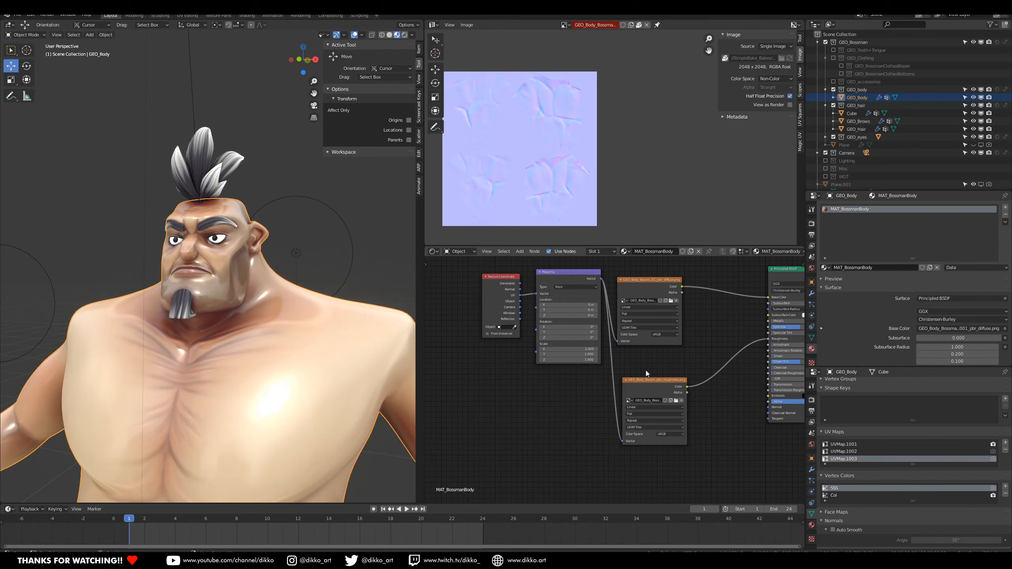
Step: Move the roughness image node up under the diffuse one and duplicate it below
{"action": "left_click_drag", "start_coordinate": [639, 381], "coordinate": [638, 357]}
{"action": "key", "text": "shift+d"}
{"action": "left_click", "coordinate": [638, 440]}
Step: Set the roughness image's color space to Non-Color and check the body
{"action": "left_click", "coordinate": [662, 411]}
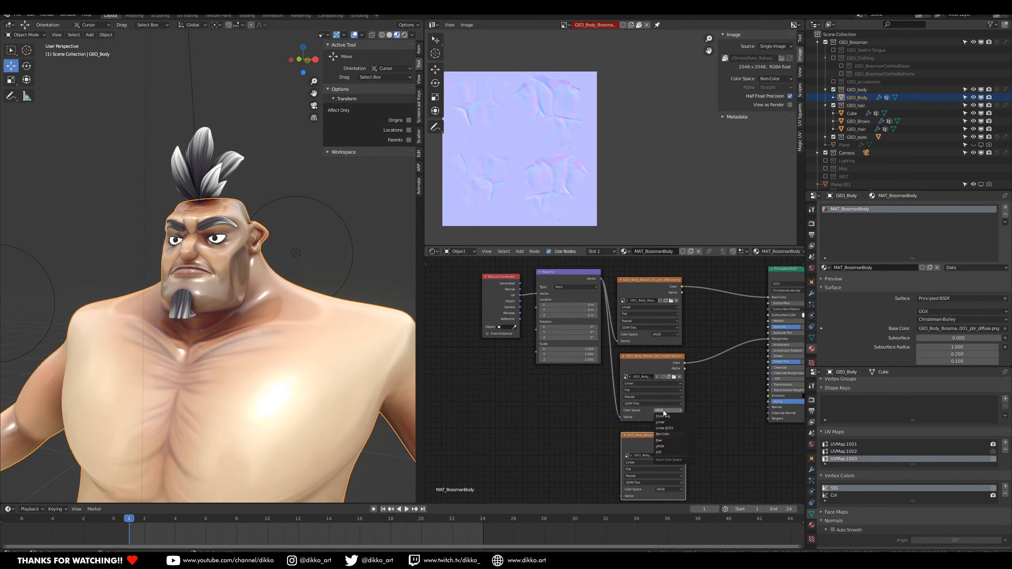
{"action": "left_click", "coordinate": [667, 434]}
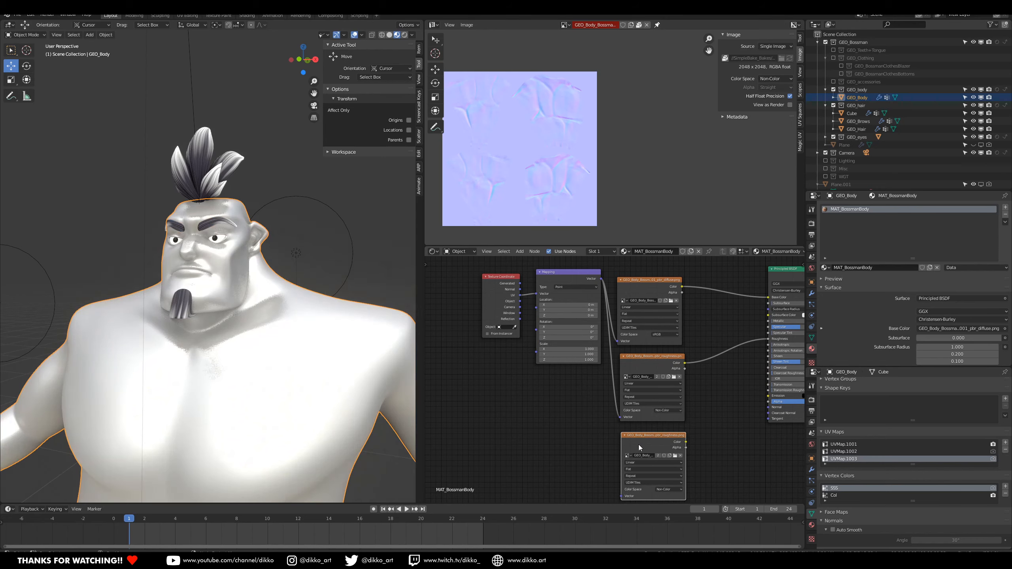
{"action": "mouse_move", "coordinate": [144, 362]}
{"action": "middle_mouse_down"}
{"action": "mouse_move", "coordinate": [220, 372]}
{"action": "mouse_move", "coordinate": [187, 362]}
{"action": "middle_mouse_up"}
Step: Load GEO_Body_BossmanBody_1001_pbr_normal.png into the lowest image texture node
{"action": "middle_click_drag", "start_coordinate": [691, 481], "coordinate": [636, 411]}
{"action": "scroll", "coordinate": [618, 388], "scroll_direction": "up", "scroll_amount": 1}
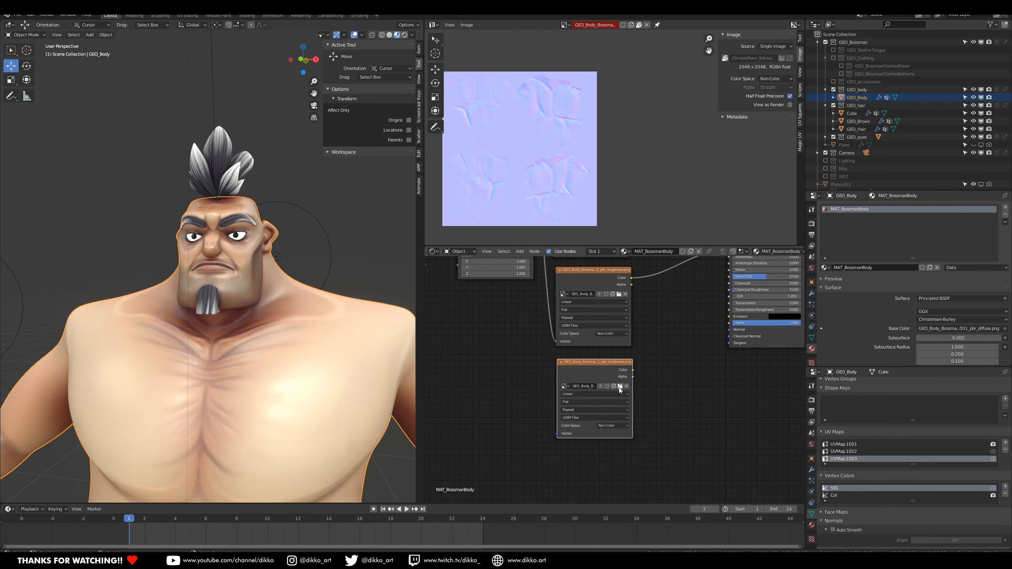
{"action": "left_click", "coordinate": [620, 387]}
{"action": "left_click", "coordinate": [384, 224]}
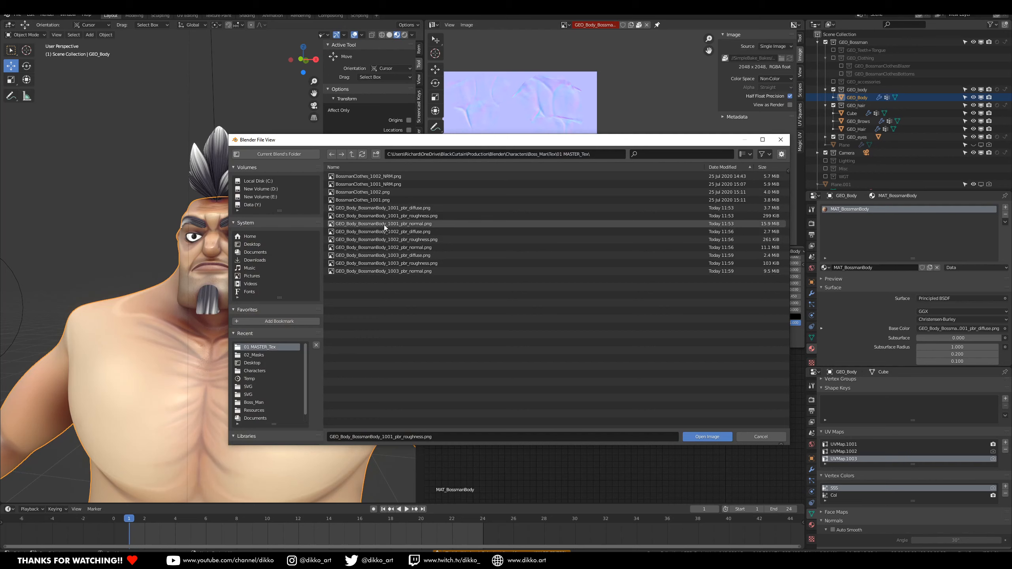
{"action": "left_click", "coordinate": [705, 436]}
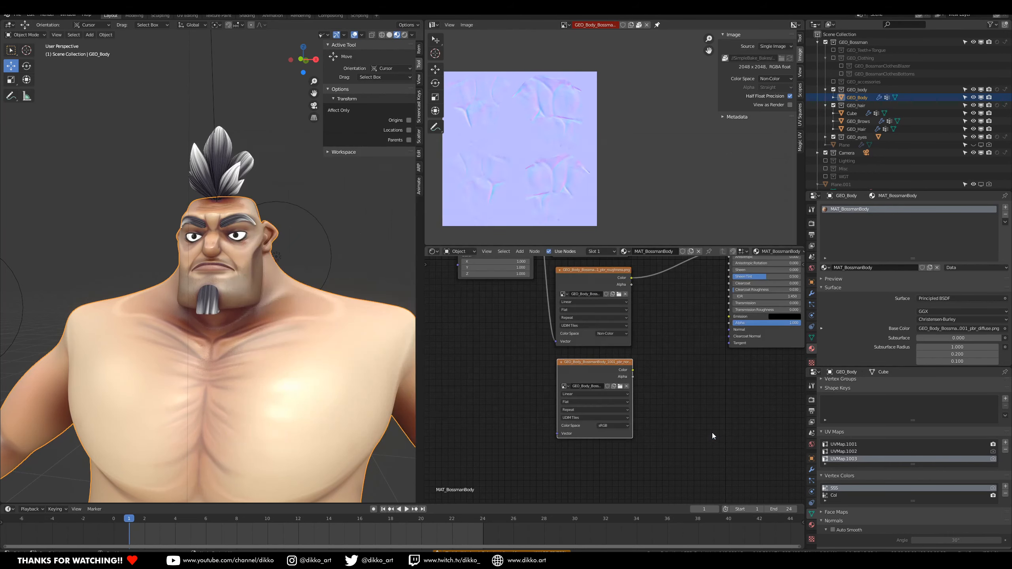
Step: Shift the normal image node away from the shader and place a new Normal Map node beside it
{"action": "left_click_drag", "start_coordinate": [597, 368], "coordinate": [500, 371]}
{"action": "key", "text": "shift+a"}
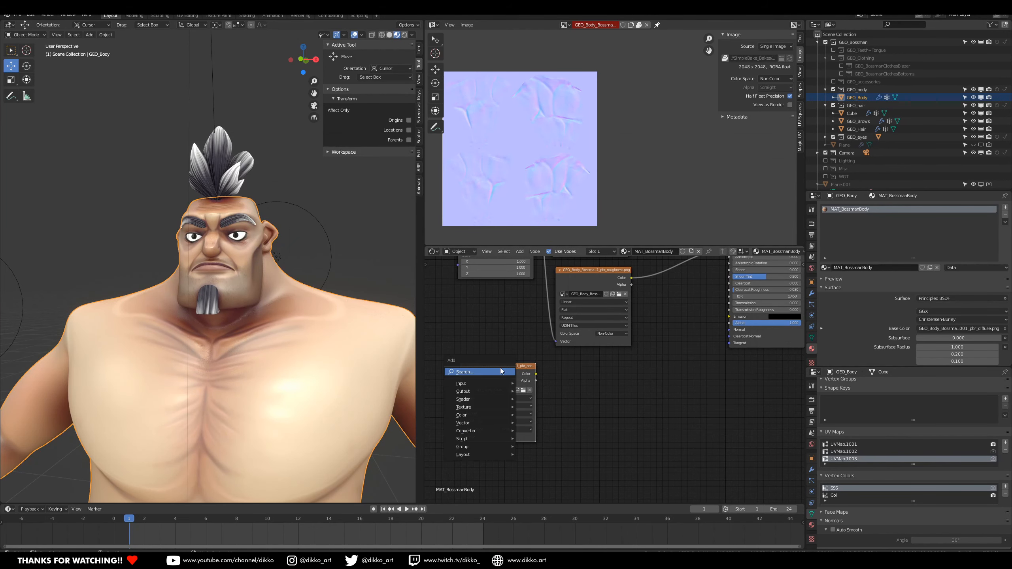
{"action": "left_click", "coordinate": [499, 368]}
{"action": "type", "text": "no"}
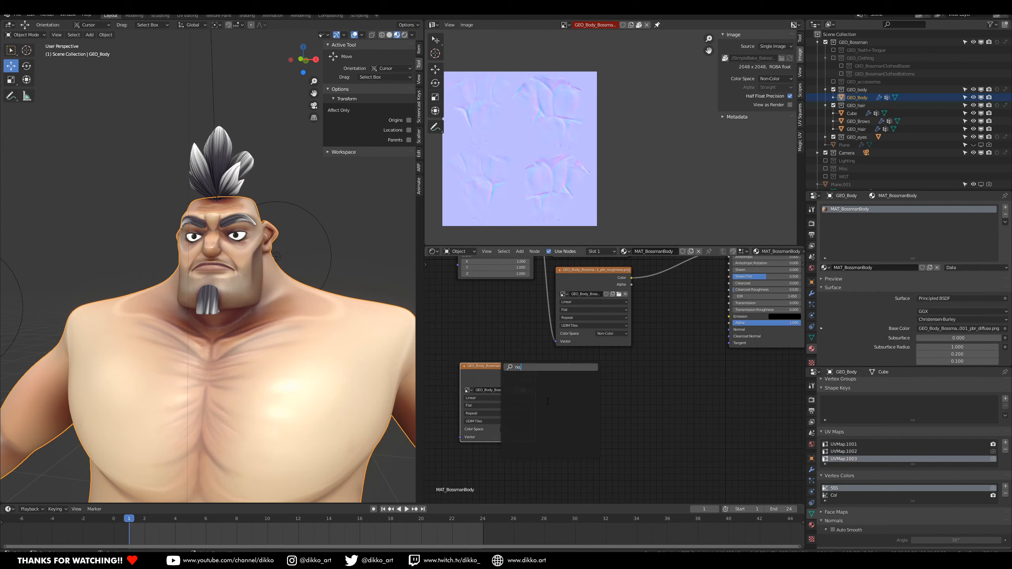
{"action": "type", "text": "rm"}
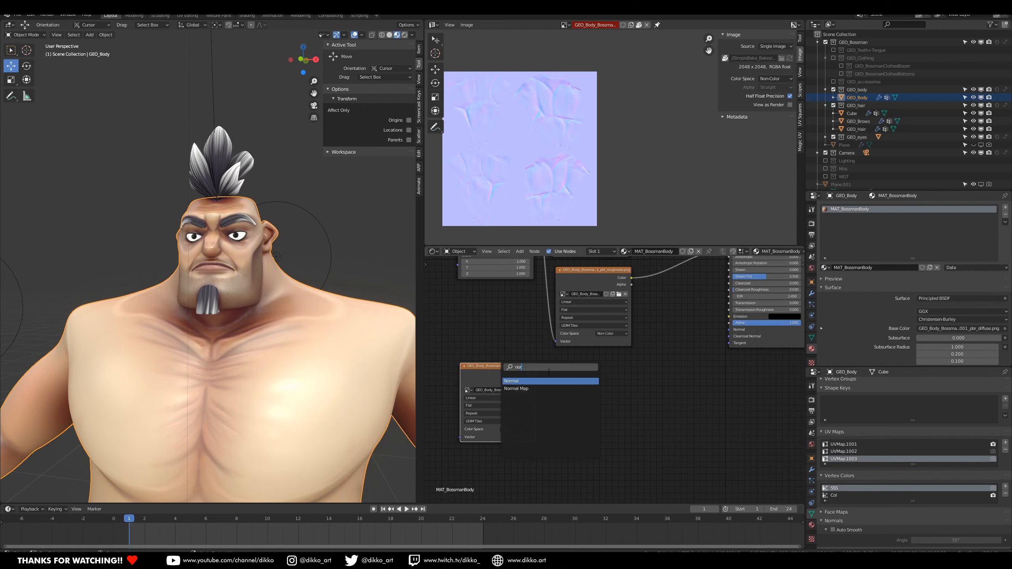
{"action": "left_click", "coordinate": [529, 388]}
{"action": "left_click", "coordinate": [588, 383]}
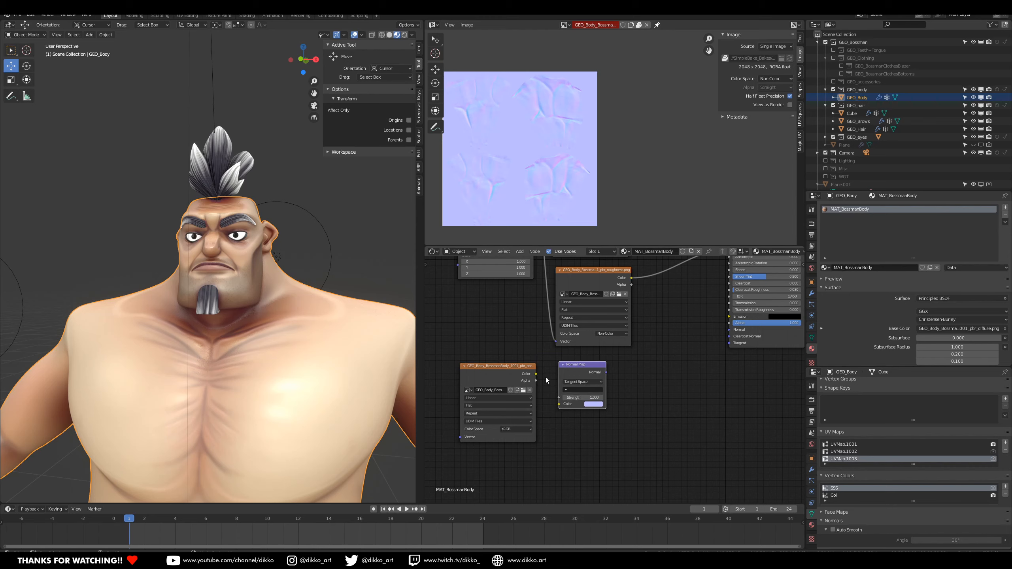
Step: Connect the normal image through the Normal Map node to the Principled BSDF's Normal input, and tidy both nodes' placement
{"action": "left_click_drag", "start_coordinate": [630, 366], "coordinate": [729, 329]}
{"action": "middle_click_drag", "start_coordinate": [521, 351], "coordinate": [586, 376]}
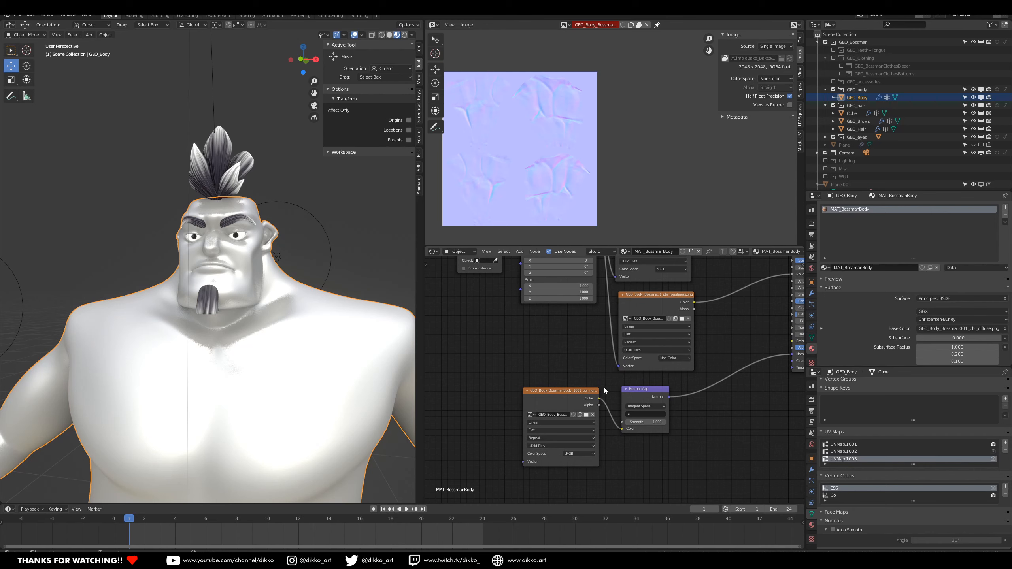
{"action": "left_click_drag", "start_coordinate": [636, 392], "coordinate": [672, 392]}
{"action": "left_click_drag", "start_coordinate": [573, 394], "coordinate": [628, 394]}
{"action": "middle_click_drag", "start_coordinate": [537, 355], "coordinate": [517, 368]}
{"action": "middle_click_drag", "start_coordinate": [173, 355], "coordinate": [222, 359]}
{"action": "middle_click_drag", "start_coordinate": [590, 309], "coordinate": [580, 355]}
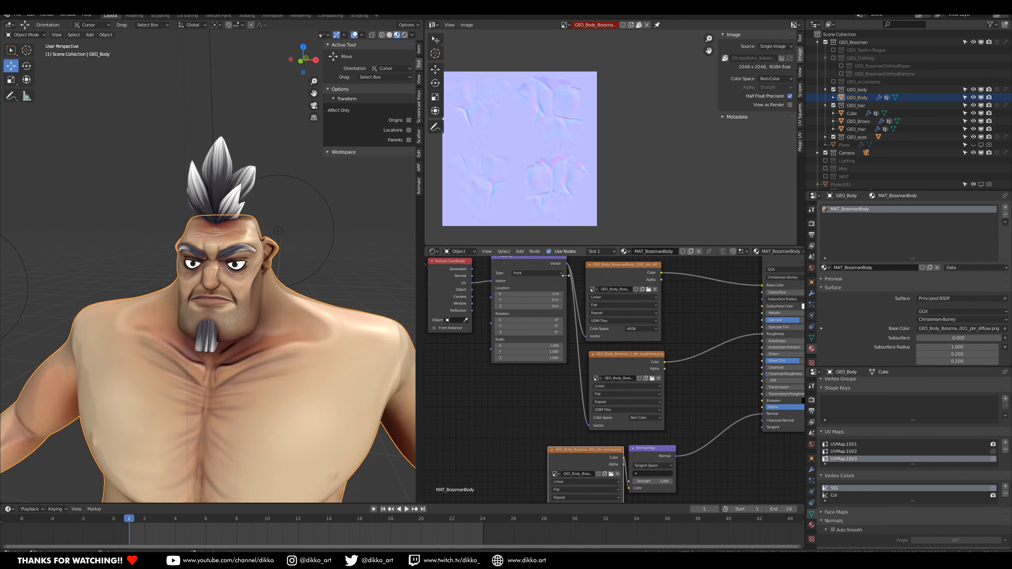
{"action": "scroll", "coordinate": [597, 380], "scroll_direction": "down", "scroll_amount": 3}
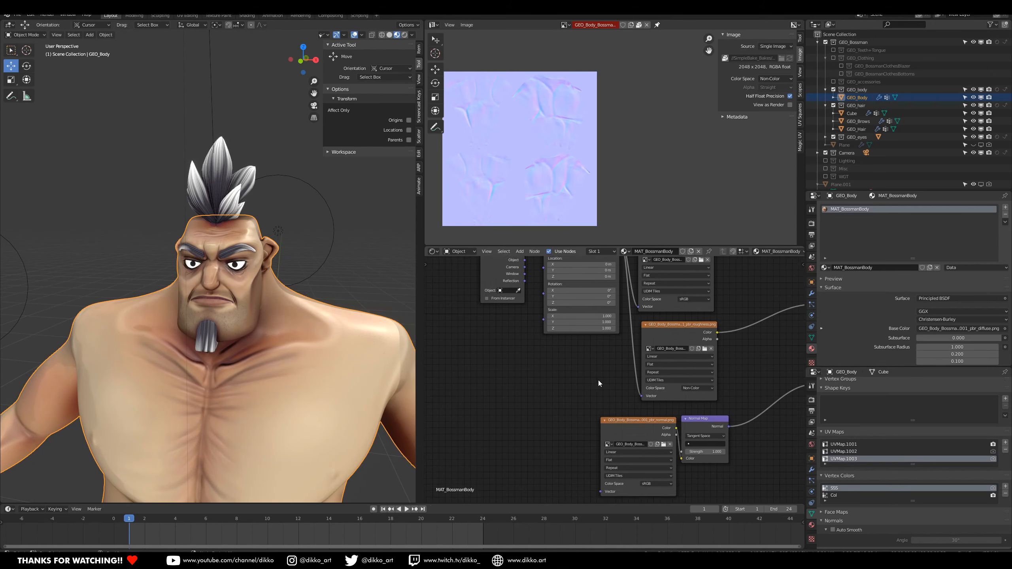
Step: Connect the Mapping node's Vector output to the normal image's Vector input and set that image's color space to Non-Color
{"action": "left_click_drag", "start_coordinate": [521, 263], "coordinate": [485, 275]}
{"action": "mouse_move", "coordinate": [606, 266]}
{"action": "left_mouse_down"}
{"action": "mouse_move", "coordinate": [568, 282]}
{"action": "mouse_move", "coordinate": [576, 426]}
{"action": "mouse_move", "coordinate": [603, 469]}
{"action": "left_mouse_up"}
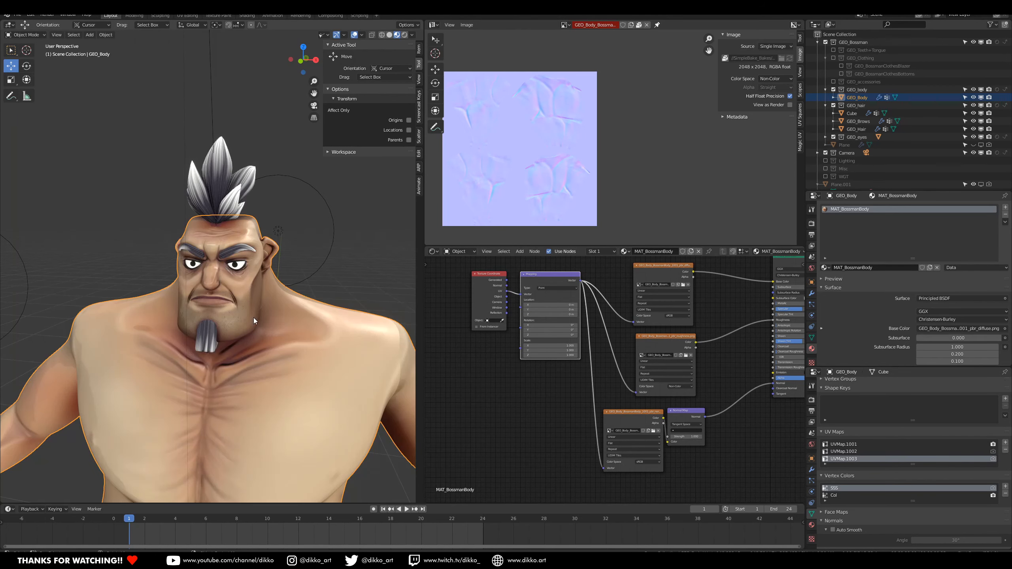
{"action": "scroll", "coordinate": [254, 318], "scroll_direction": "up", "scroll_amount": 5}
{"action": "middle_click_drag", "start_coordinate": [150, 323], "coordinate": [142, 309]}
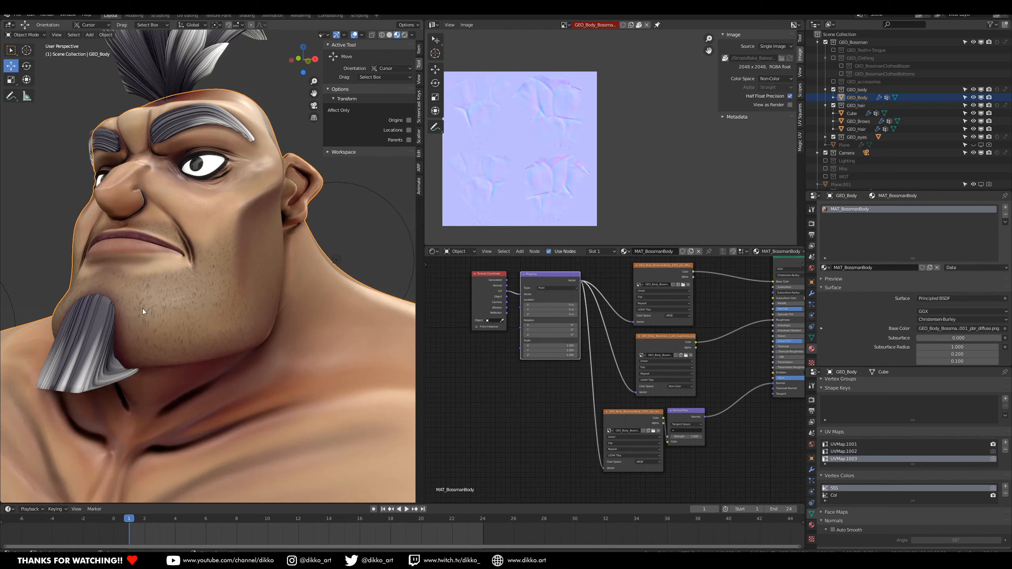
{"action": "left_click", "coordinate": [641, 460]}
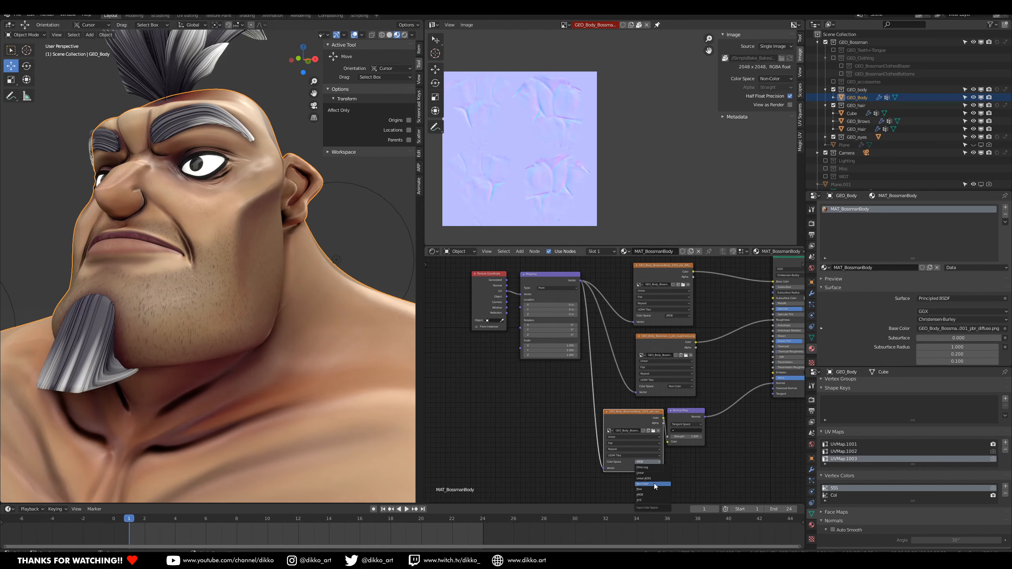
{"action": "left_click", "coordinate": [654, 484]}
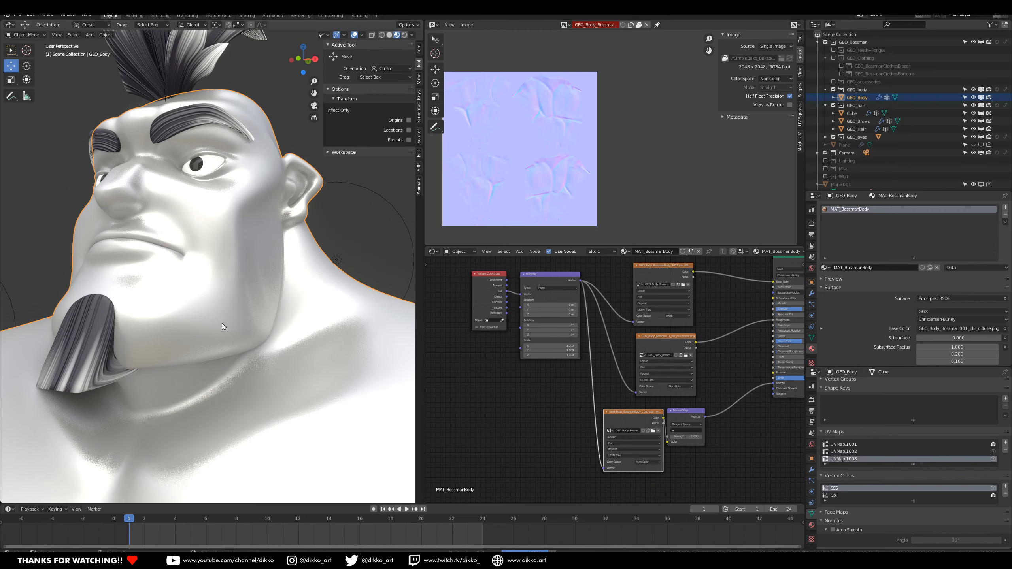
Step: Examine the normal-mapped skin on the head, from the stubble up close to the whole face
{"action": "scroll", "coordinate": [223, 327], "scroll_direction": "down", "scroll_amount": 6}
{"action": "middle_click_drag", "start_coordinate": [300, 400], "coordinate": [251, 386]}
{"action": "scroll", "coordinate": [251, 384], "scroll_direction": "up", "scroll_amount": 6}
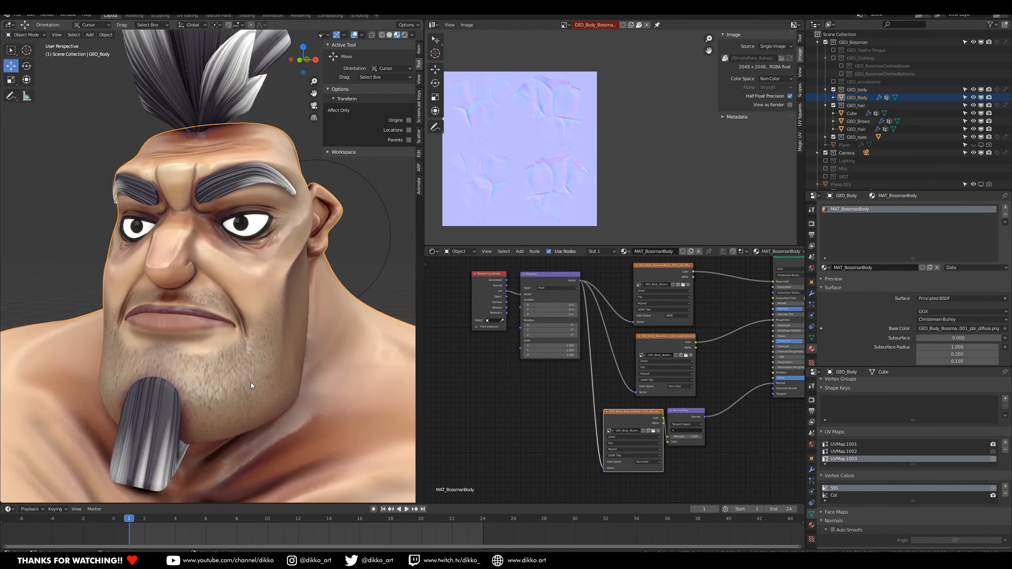
{"action": "middle_click_drag", "start_coordinate": [385, 397], "coordinate": [242, 367]}
{"action": "scroll", "coordinate": [253, 351], "scroll_direction": "up", "scroll_amount": 4}
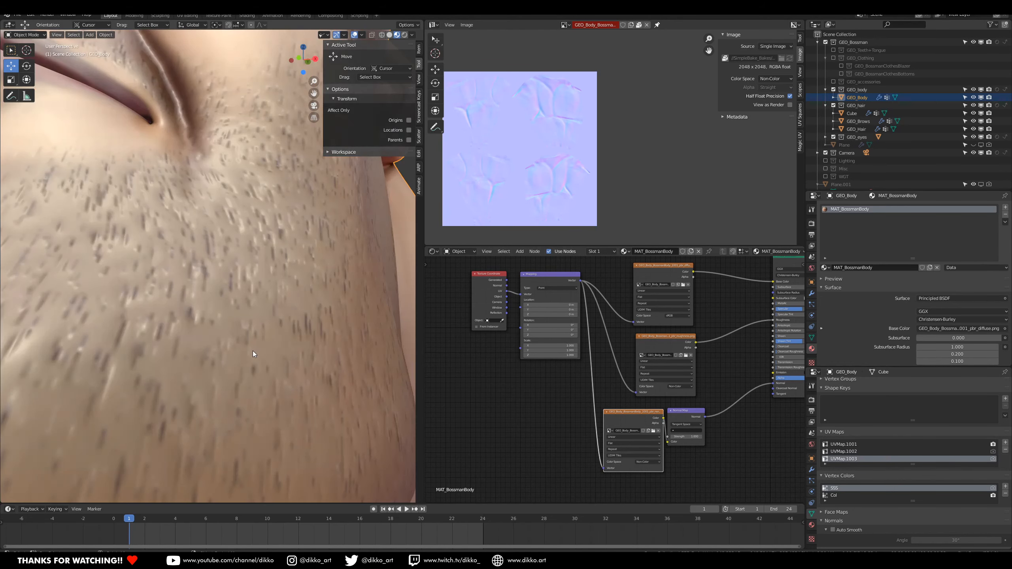
{"action": "scroll", "coordinate": [252, 351], "scroll_direction": "down", "scroll_amount": 5}
{"action": "middle_click_drag", "start_coordinate": [253, 350], "coordinate": [297, 379]}
{"action": "scroll", "coordinate": [601, 415], "scroll_direction": "up", "scroll_amount": 5}
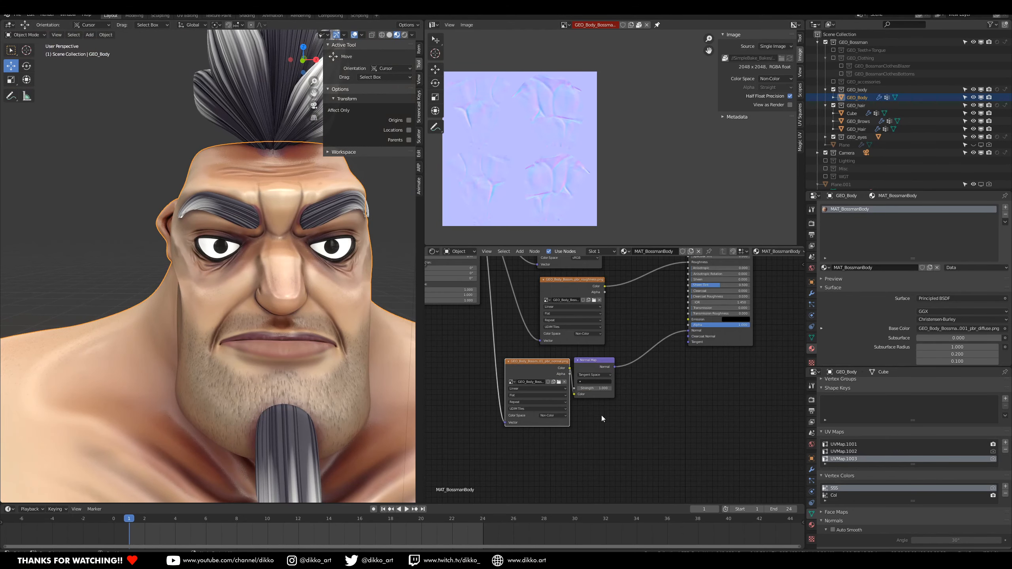
Step: Set the Normal Map node's strength to 0.8
{"action": "left_click", "coordinate": [603, 392]}
{"action": "type", "text": "0.8"}
{"action": "key", "text": "Return"}
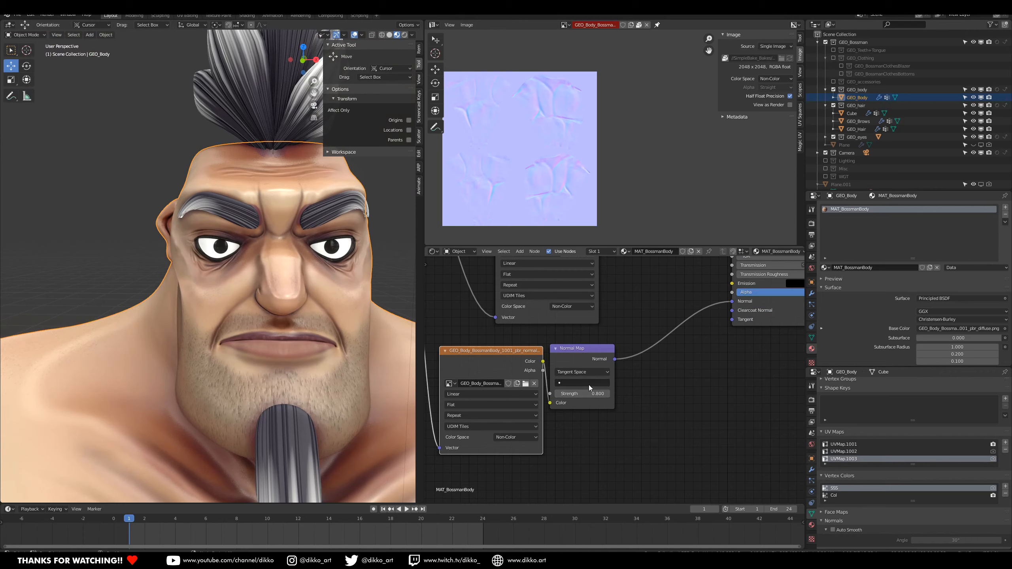
Step: Switch the 3D viewport to rendered shading and look through the scene camera at the character's head and shoulders
{"action": "scroll", "coordinate": [268, 324], "scroll_direction": "down", "scroll_amount": 6}
{"action": "middle_click_drag", "start_coordinate": [263, 331], "coordinate": [320, 136]}
{"action": "scroll", "coordinate": [161, 390], "scroll_direction": "down", "scroll_amount": 3}
{"action": "scroll", "coordinate": [268, 235], "scroll_direction": "down", "scroll_amount": 2}
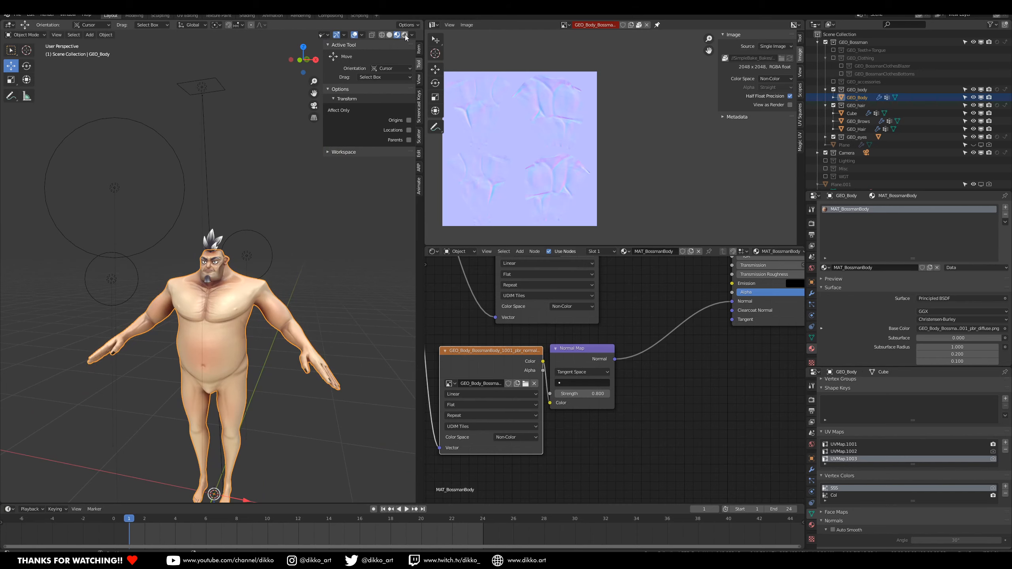
{"action": "left_click", "coordinate": [404, 34]}
{"action": "key", "text": "KP_0"}
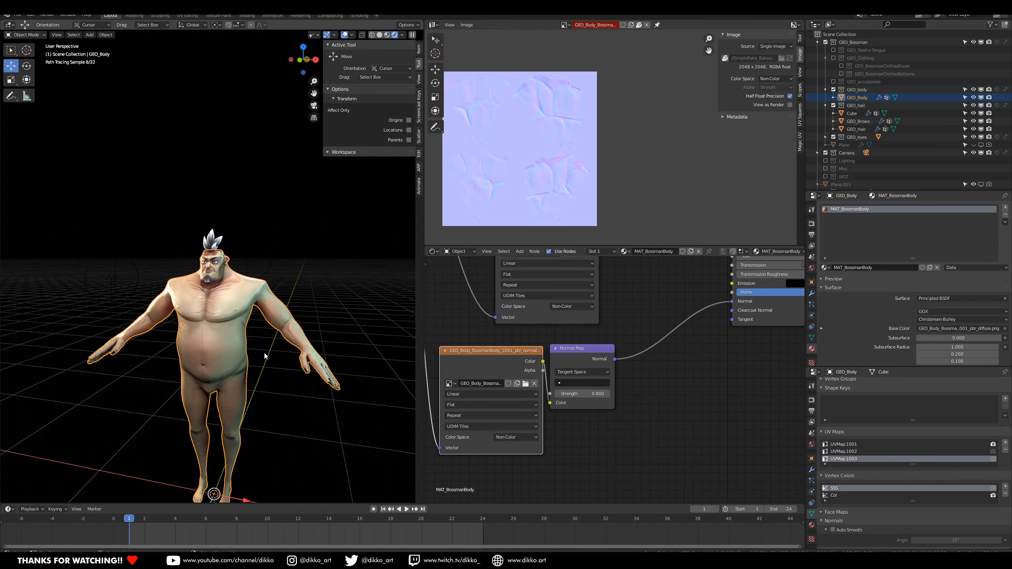
{"action": "scroll", "coordinate": [264, 351], "scroll_direction": "up", "scroll_amount": 4}
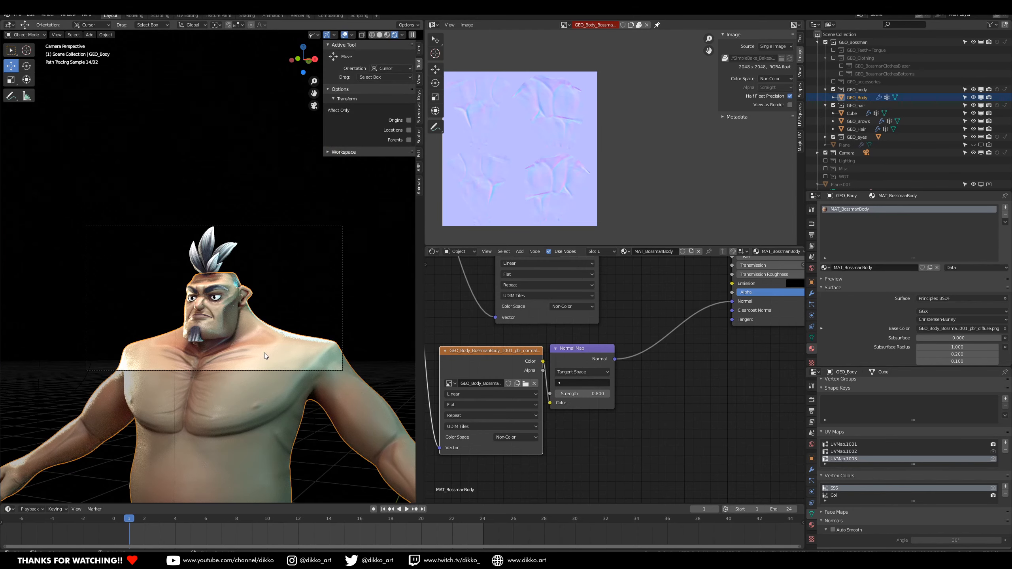
{"action": "scroll", "coordinate": [251, 353], "scroll_direction": "up", "scroll_amount": 3}
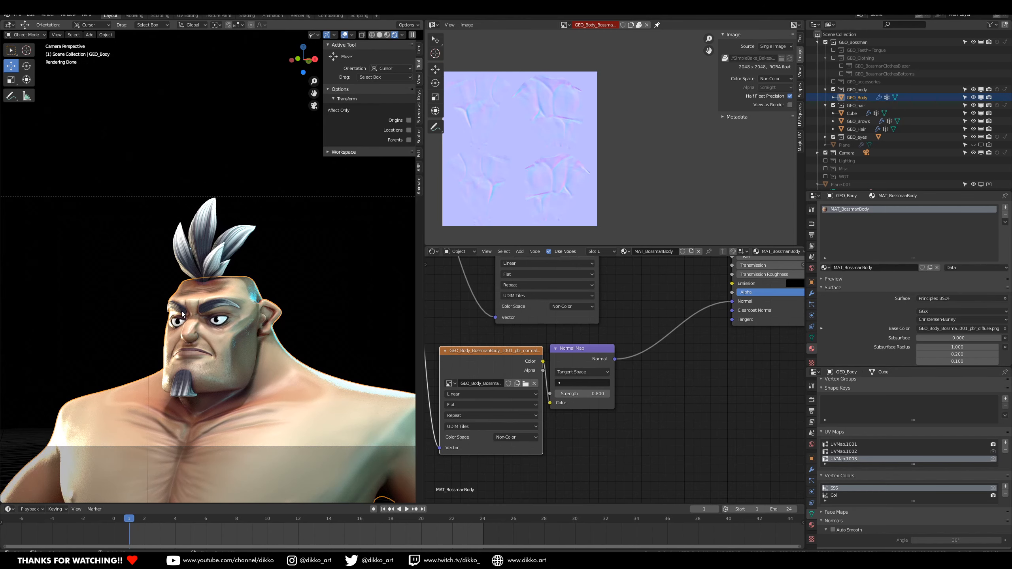
Step: Render the current frame from the camera and check the face in the rendered image
{"action": "key", "text": "F12"}
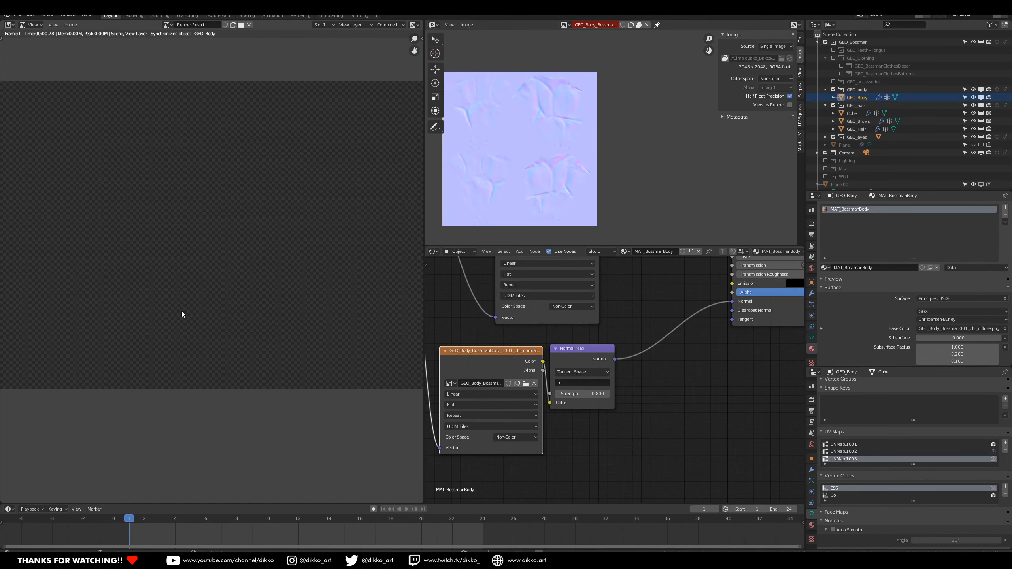
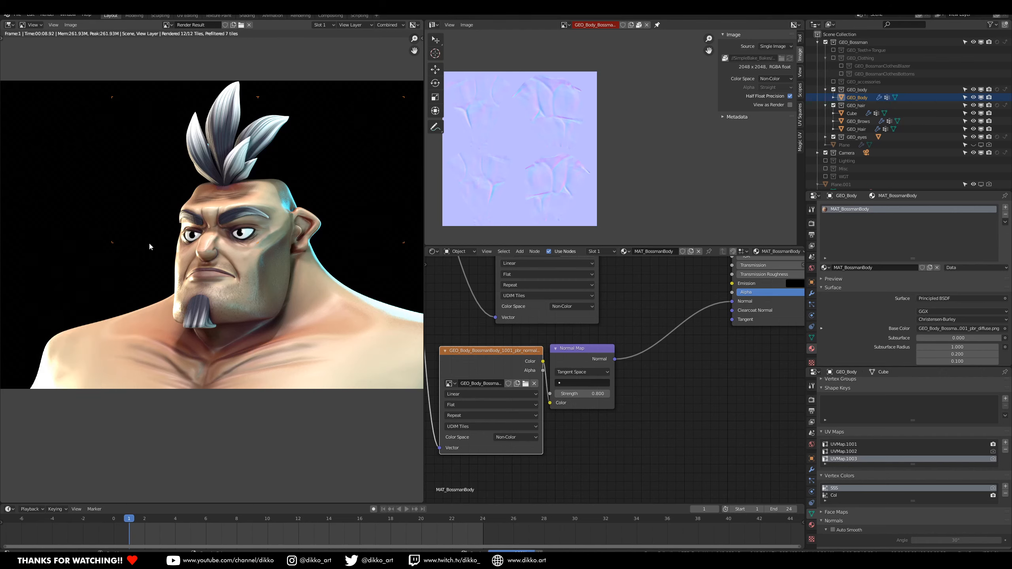
{"action": "scroll", "coordinate": [297, 261], "scroll_direction": "up", "scroll_amount": 3}
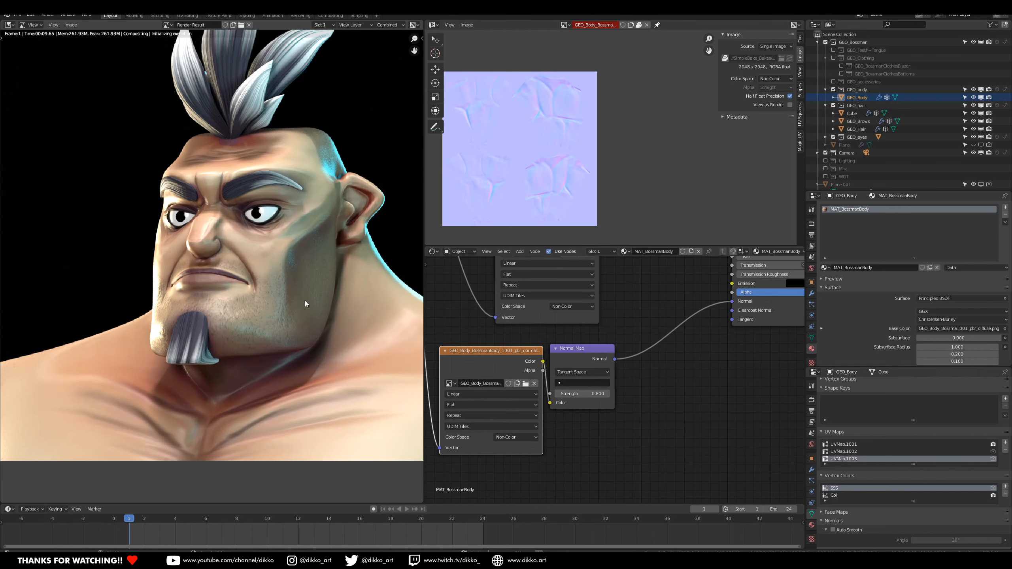
{"action": "scroll", "coordinate": [136, 154], "scroll_direction": "down", "scroll_amount": 2}
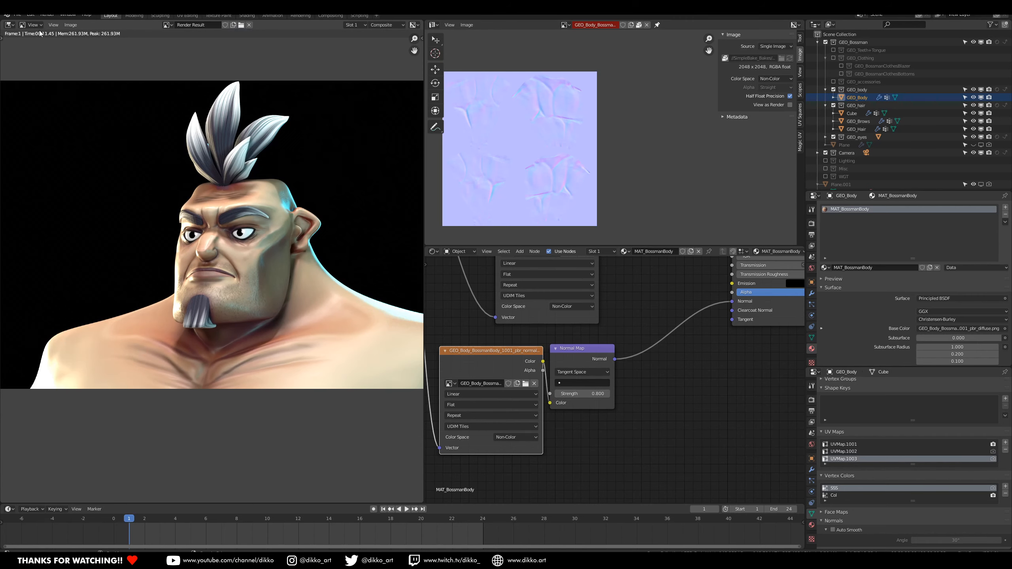
Step: Save the rendered image as Baked_001.png in the Boss_Man folder
{"action": "left_click", "coordinate": [70, 24]}
{"action": "left_click", "coordinate": [91, 83]}
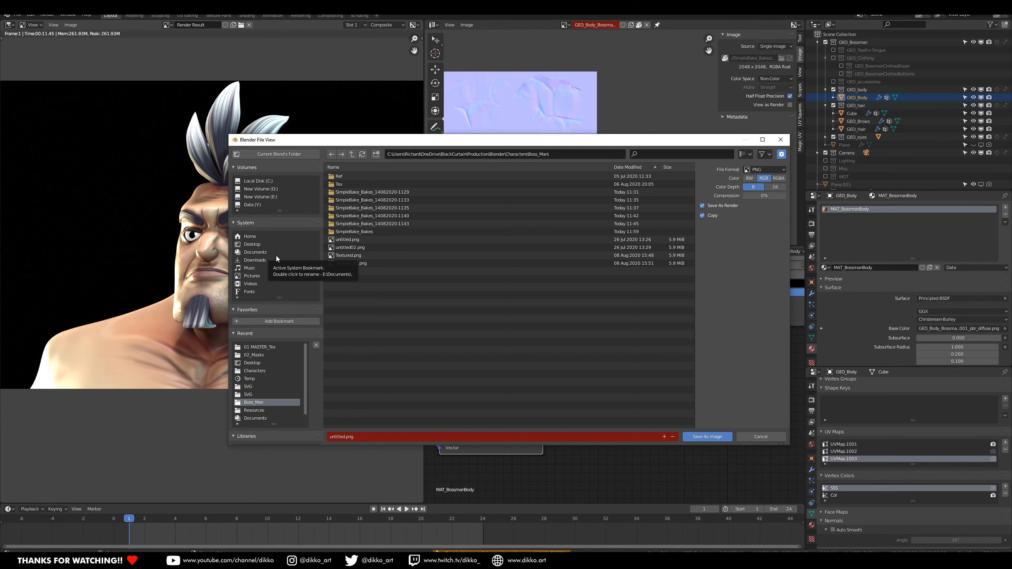
{"action": "left_click", "coordinate": [345, 437]}
{"action": "left_click_drag", "start_coordinate": [346, 437], "coordinate": [329, 438]}
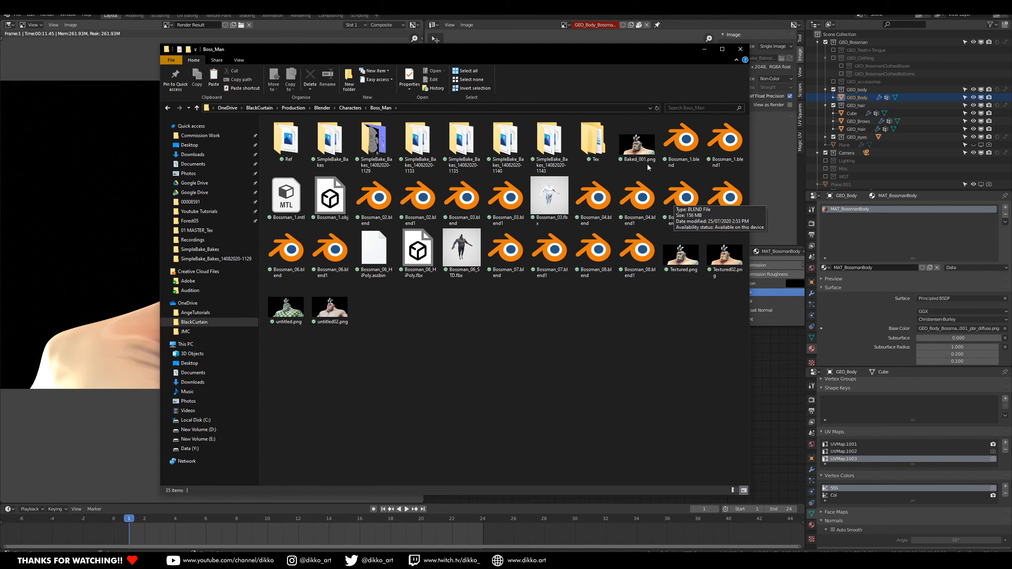
Step: In File Explorer, open Baked_001.png from the Boss_Man folder, and briefly view Textured02.png before closing it
{"action": "left_click", "coordinate": [638, 151]}
{"action": "double_click", "coordinate": [638, 151]}
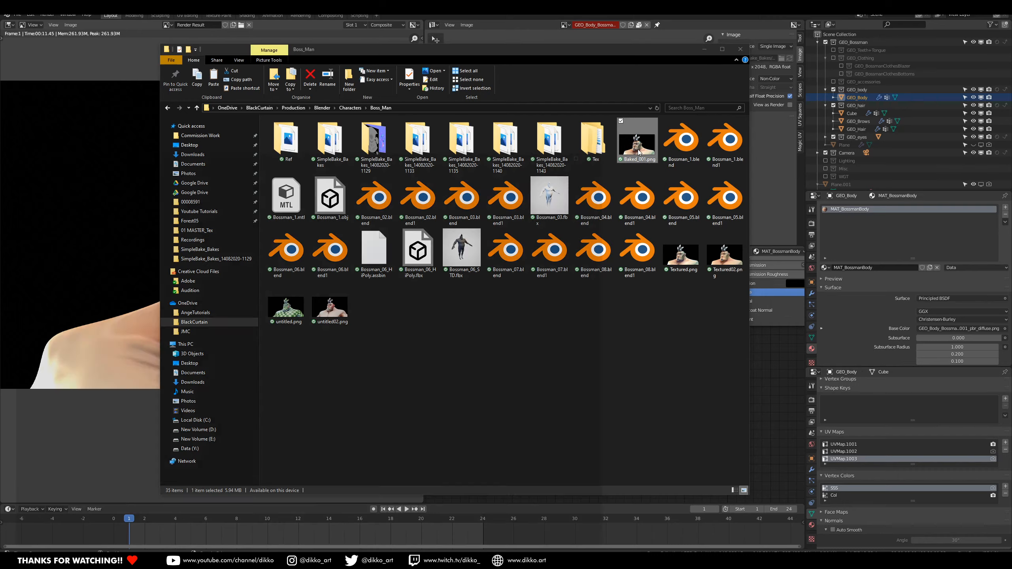
{"action": "left_click", "coordinate": [723, 259], "text": "shift"}
{"action": "double_click", "coordinate": [723, 262]}
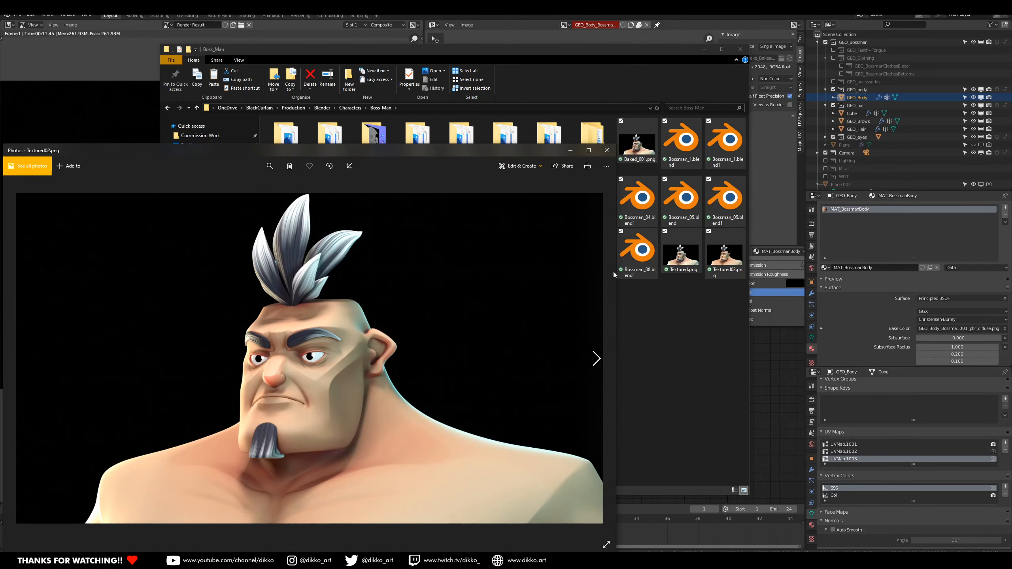
{"action": "left_click", "coordinate": [604, 154]}
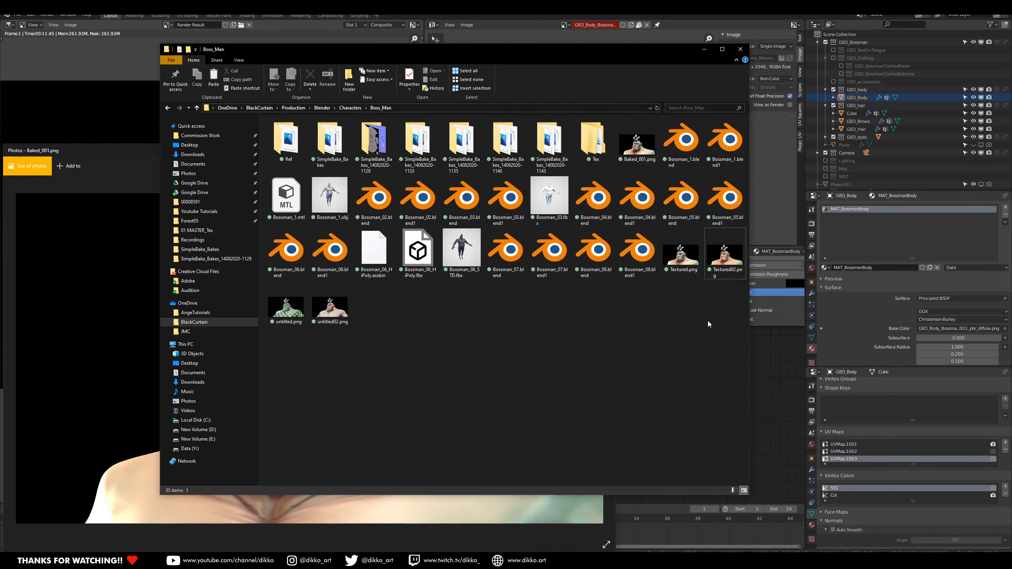
Step: Open Textured.png and place it side by side with Baked_001.png to compare the two renders
{"action": "left_click", "coordinate": [725, 264]}
{"action": "double_click", "coordinate": [681, 256]}
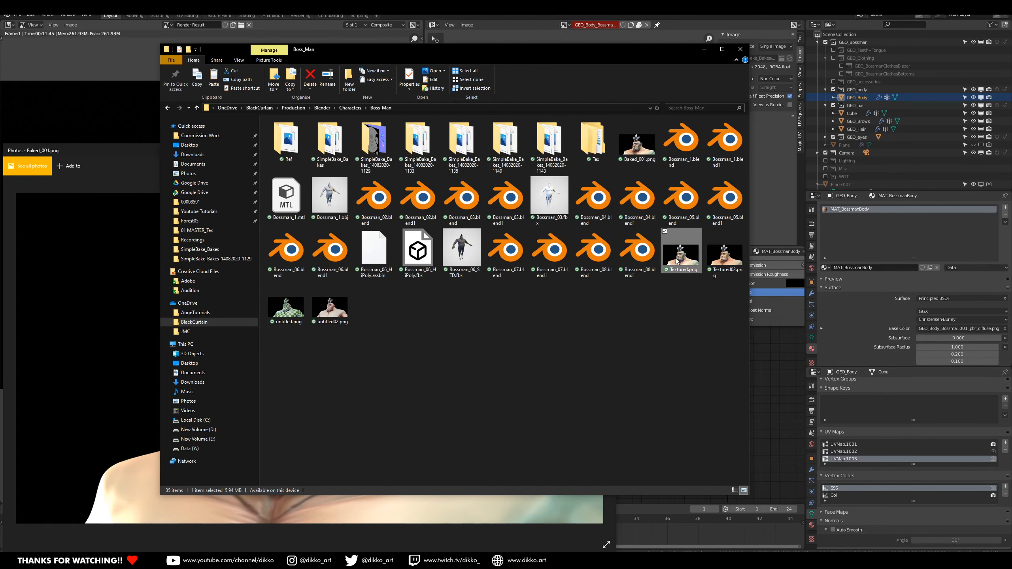
{"action": "left_click_drag", "start_coordinate": [392, 165], "coordinate": [674, 147]}
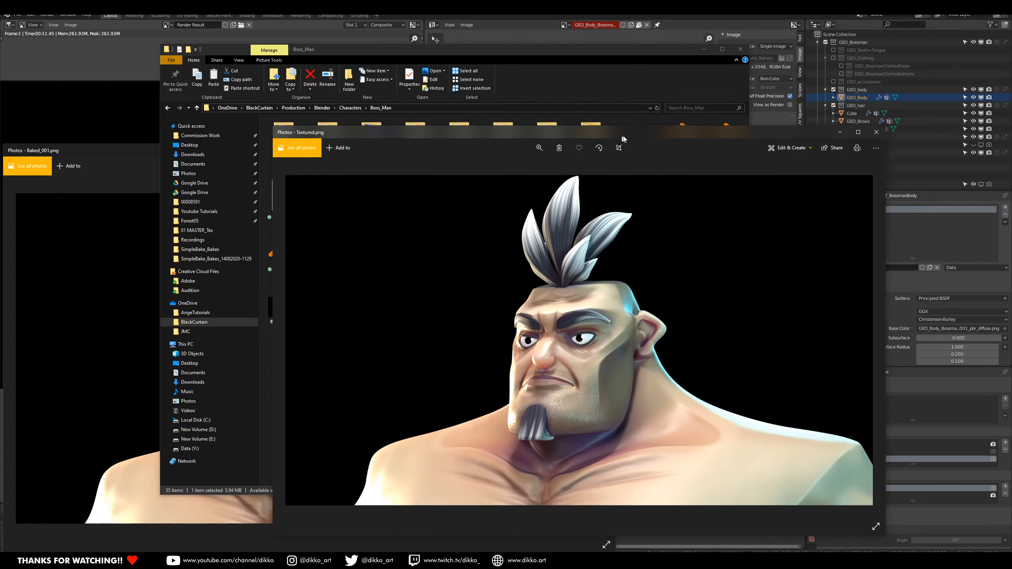
{"action": "left_click_drag", "start_coordinate": [139, 151], "coordinate": [0, 148]}
{"action": "left_click", "coordinate": [701, 98]}
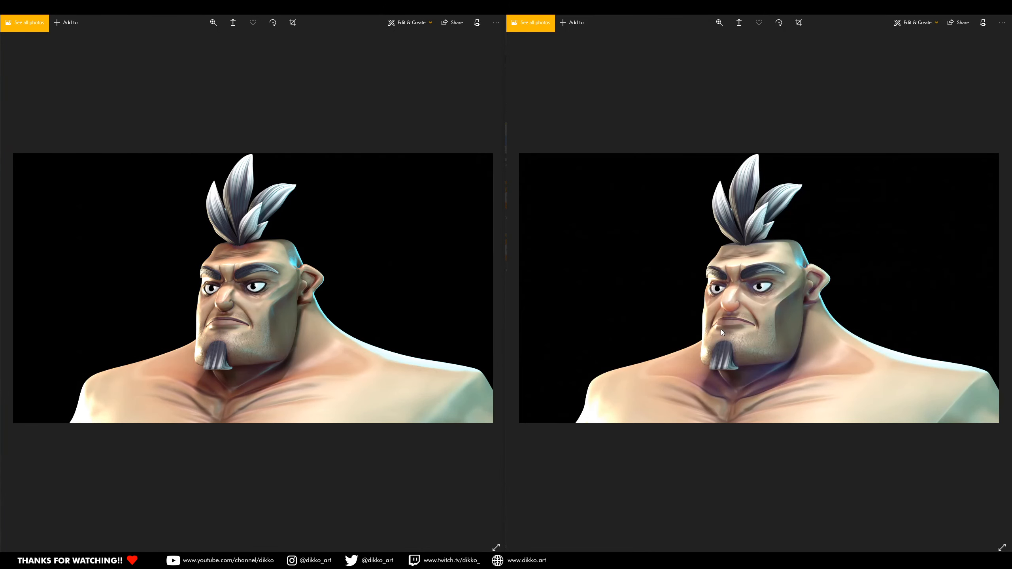